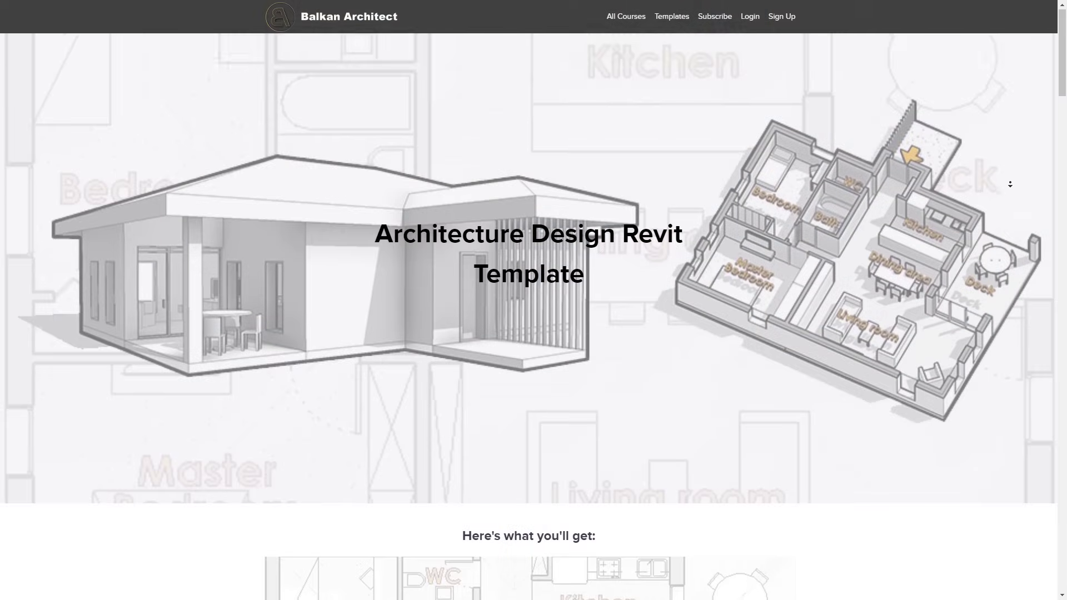
- Review the Architecture Design Revit Template page from its header to the Template and Family Pack section
scroll(1012, 183, "down", 5)
scroll(1011, 200, "down", 7)
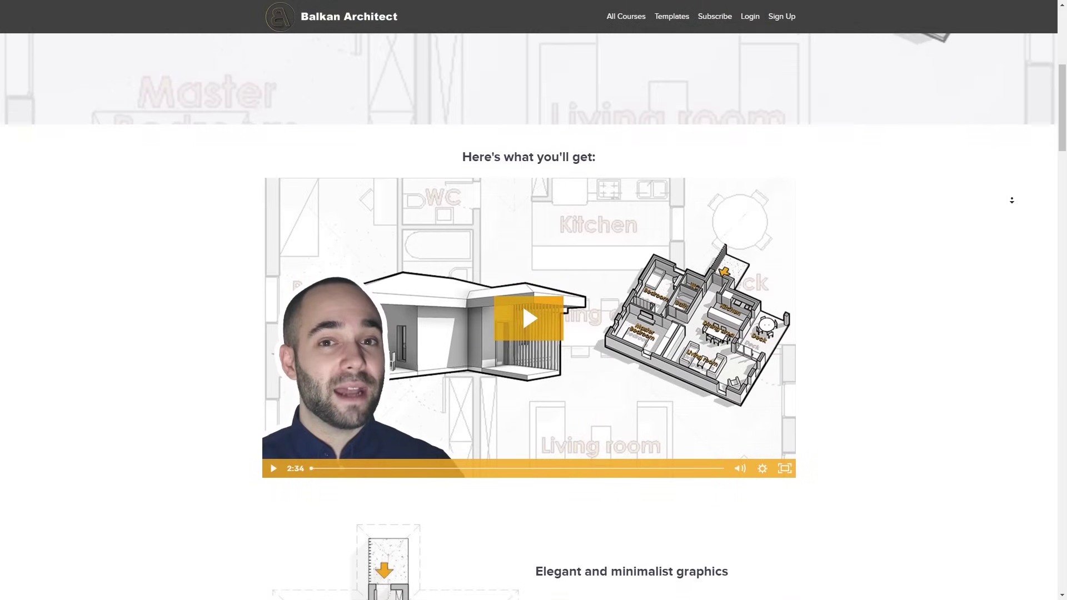
scroll(1012, 200, "down", 7)
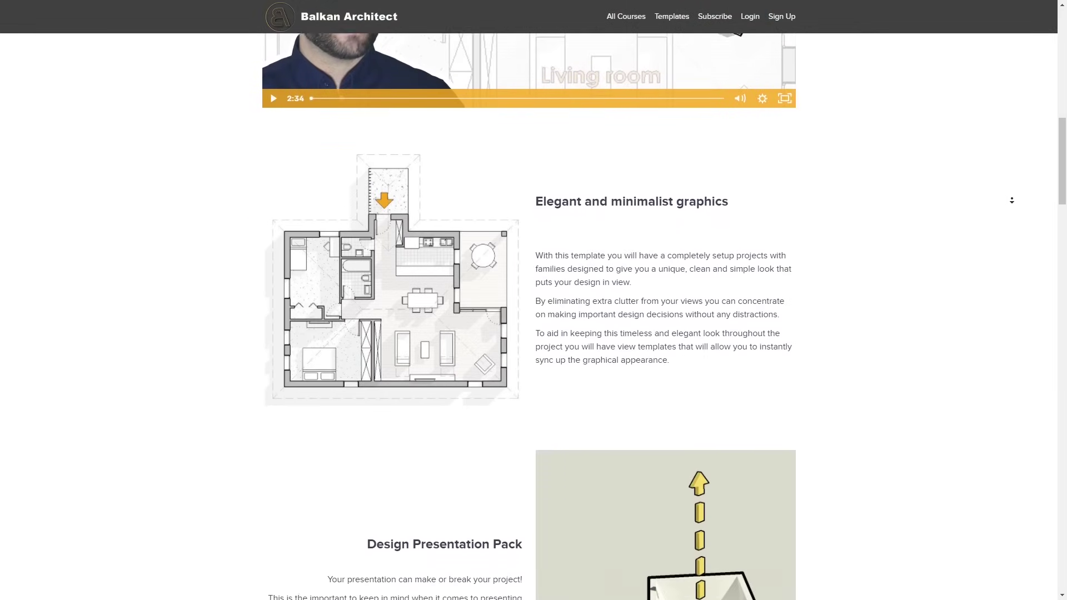
scroll(1012, 200, "down", 7)
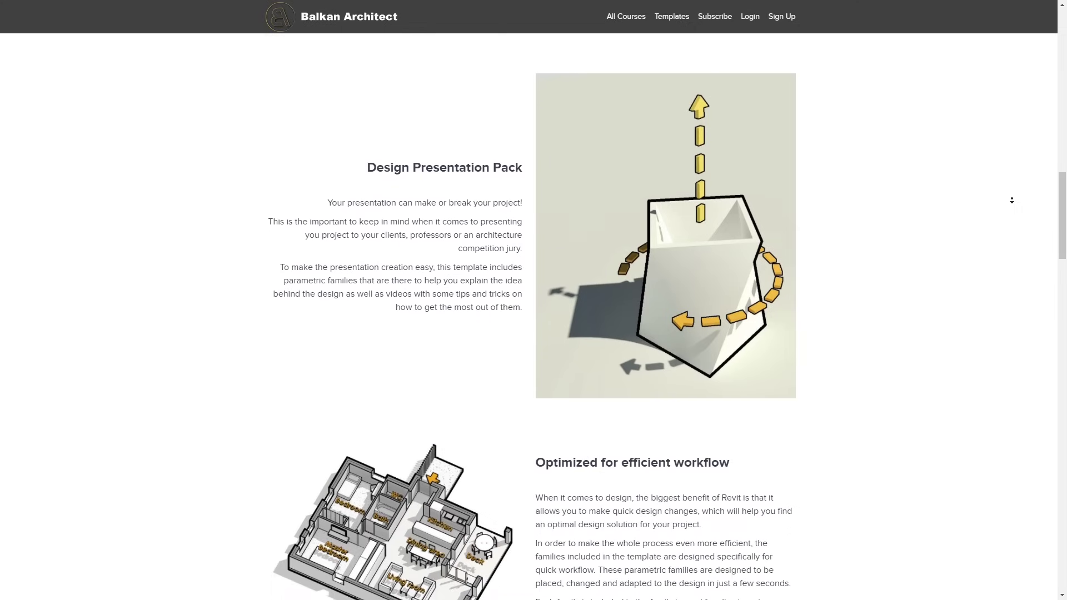
scroll(1012, 200, "down", 7)
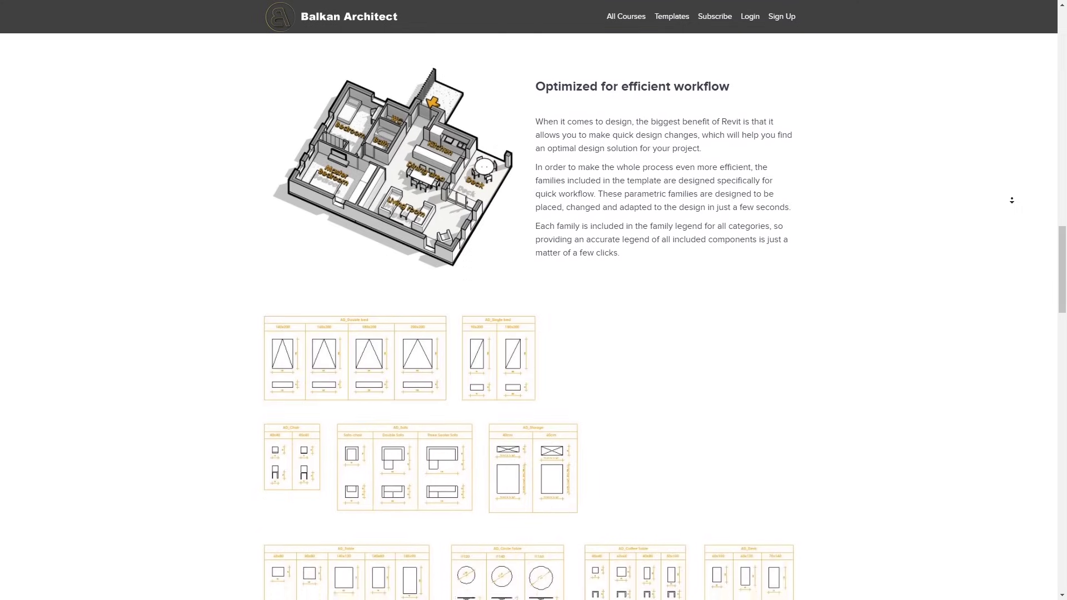
scroll(1012, 201, "down", 7)
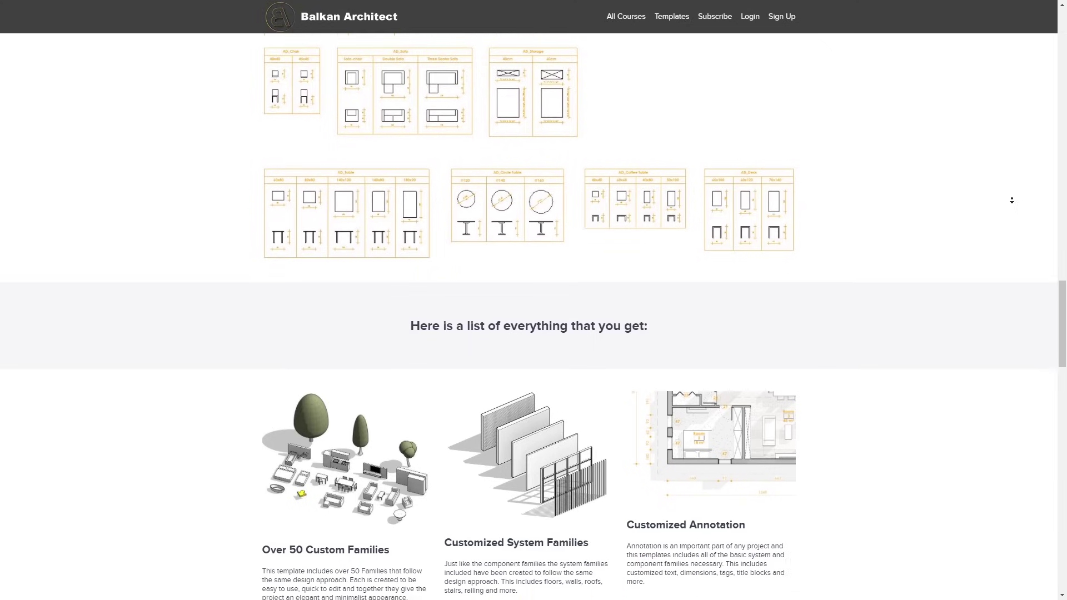
scroll(1012, 200, "down", 7)
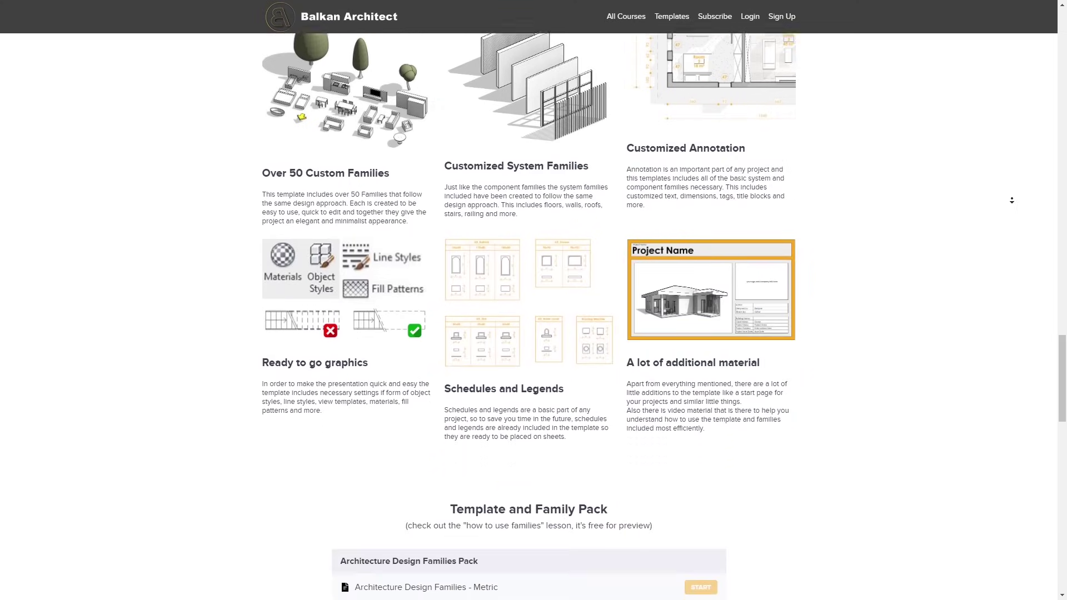
scroll(1012, 201, "down", 4)
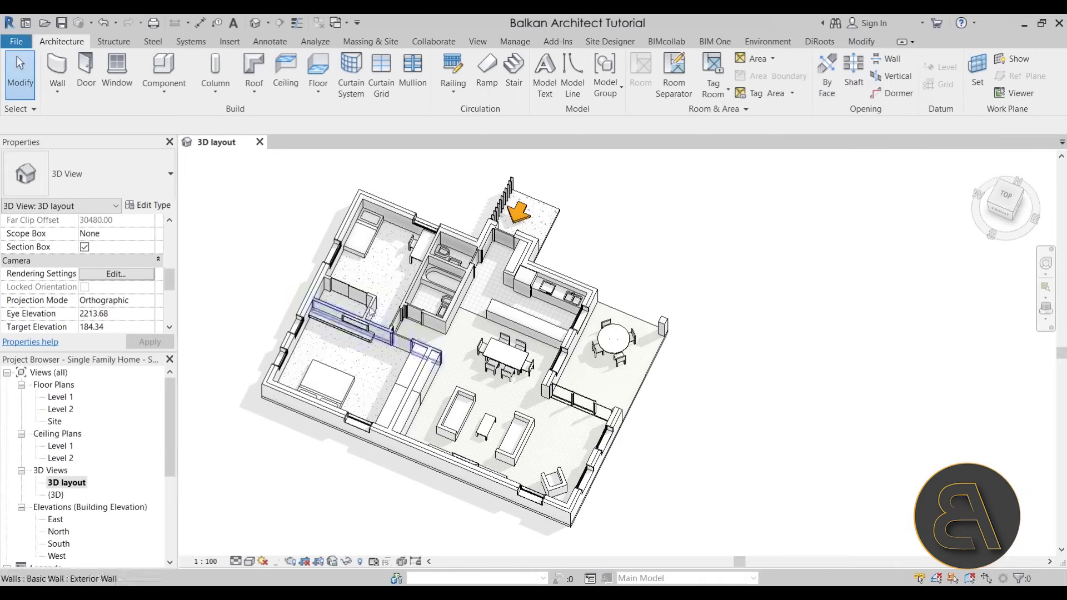
- Open the Level 1 floor plan and start a building section with the Section tool
middle_click_drag(506, 385, 650, 432, "shift")
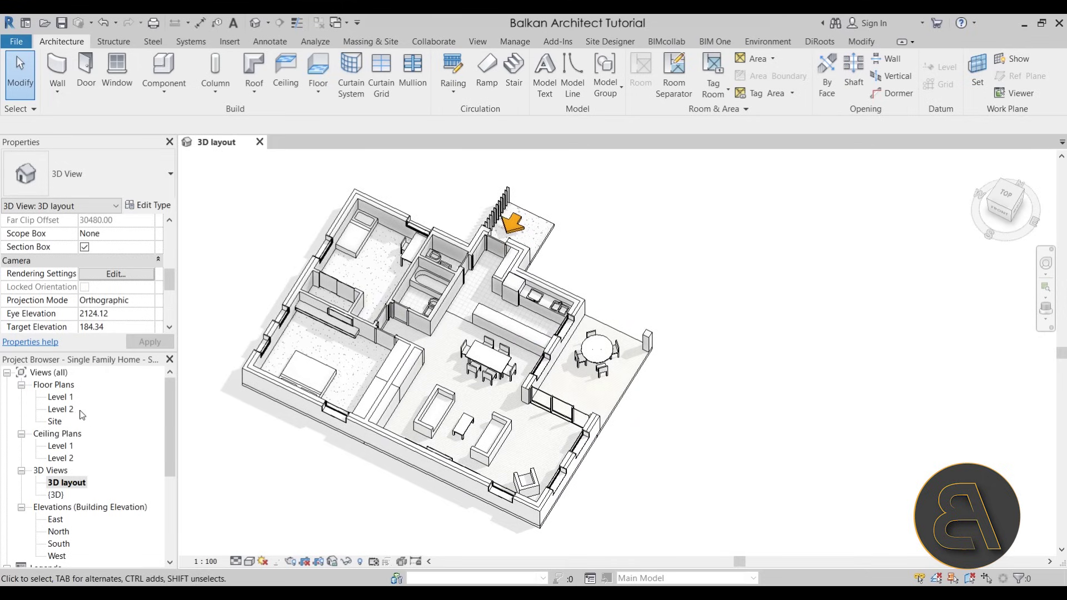
double_click(61, 398)
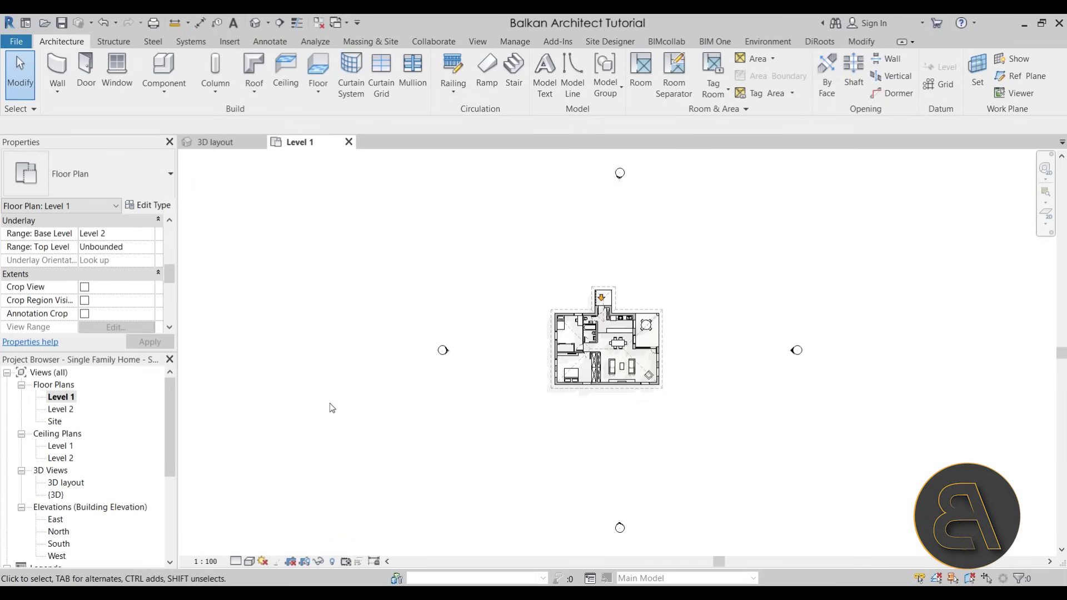
scroll(722, 433, "up", 6)
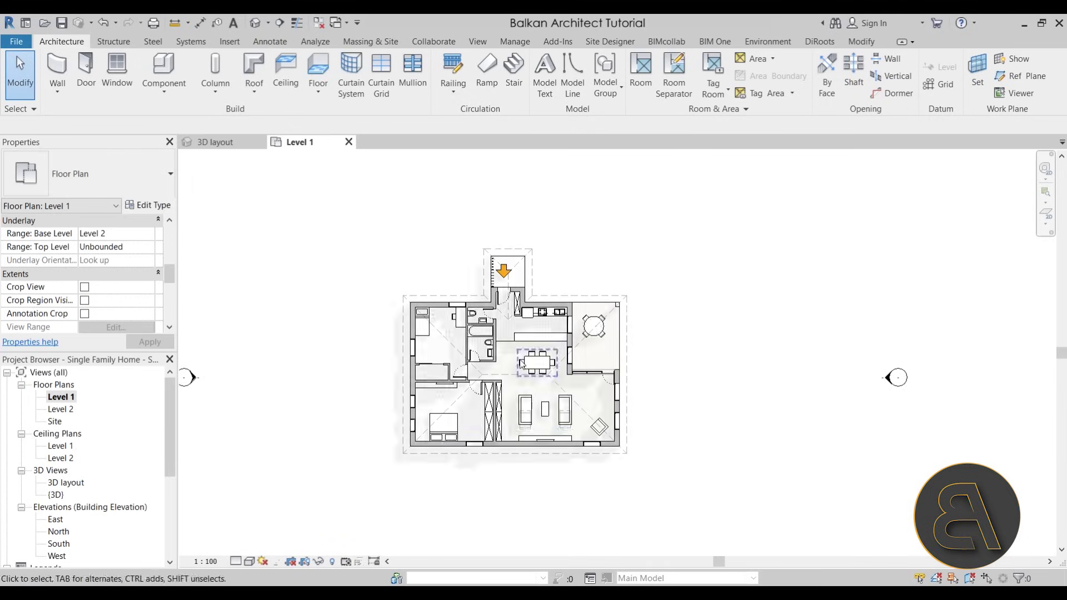
middle_click_drag(775, 427, 726, 425)
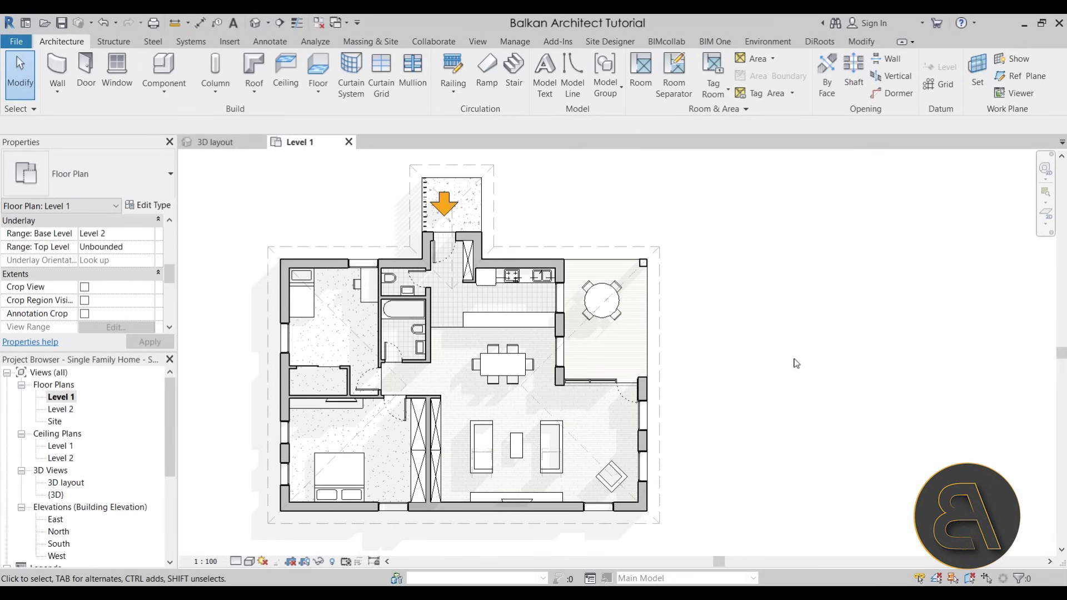
middle_click_drag(778, 362, 712, 375)
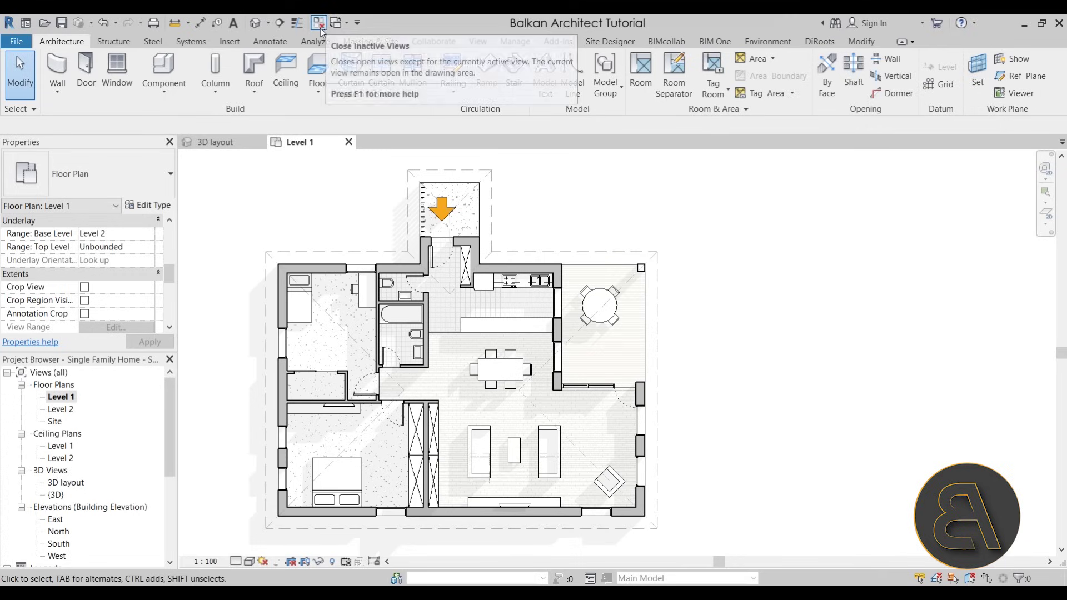
left_click(280, 22)
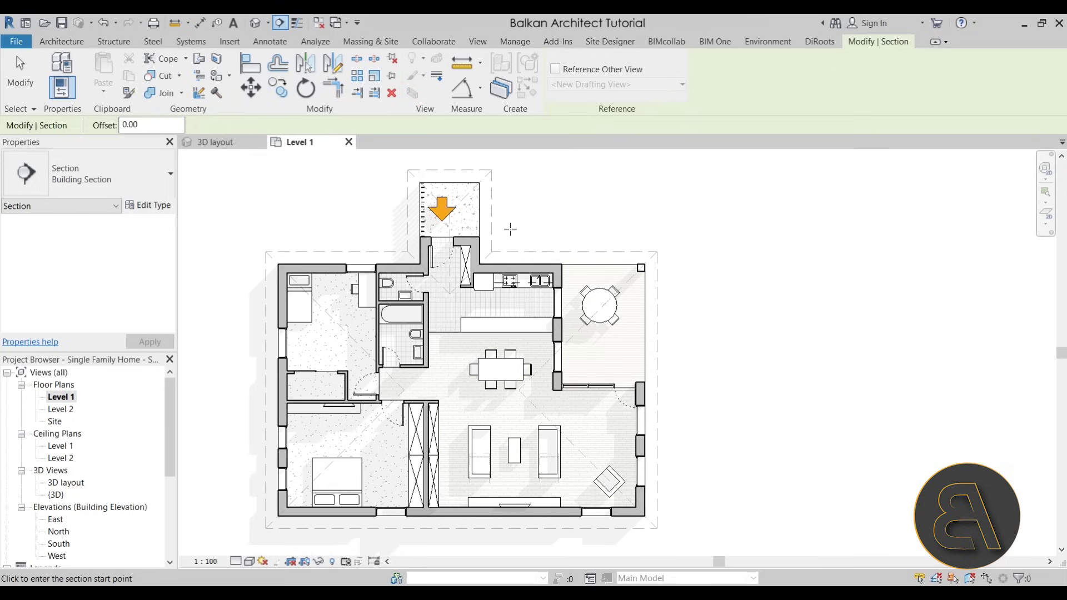
middle_click_drag(510, 229, 498, 250)
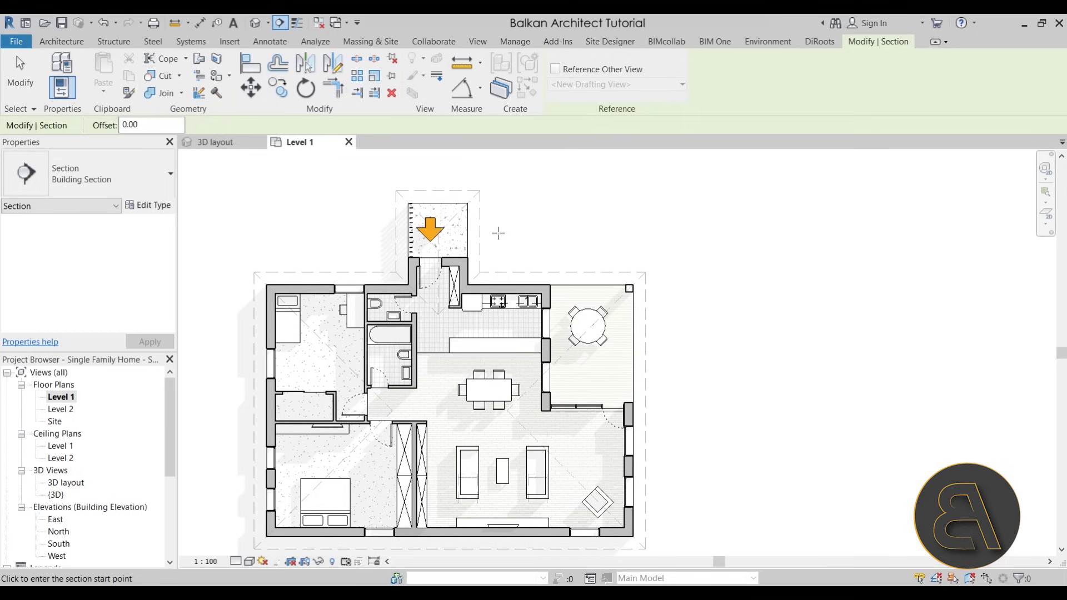
middle_click_drag(498, 233, 505, 267)
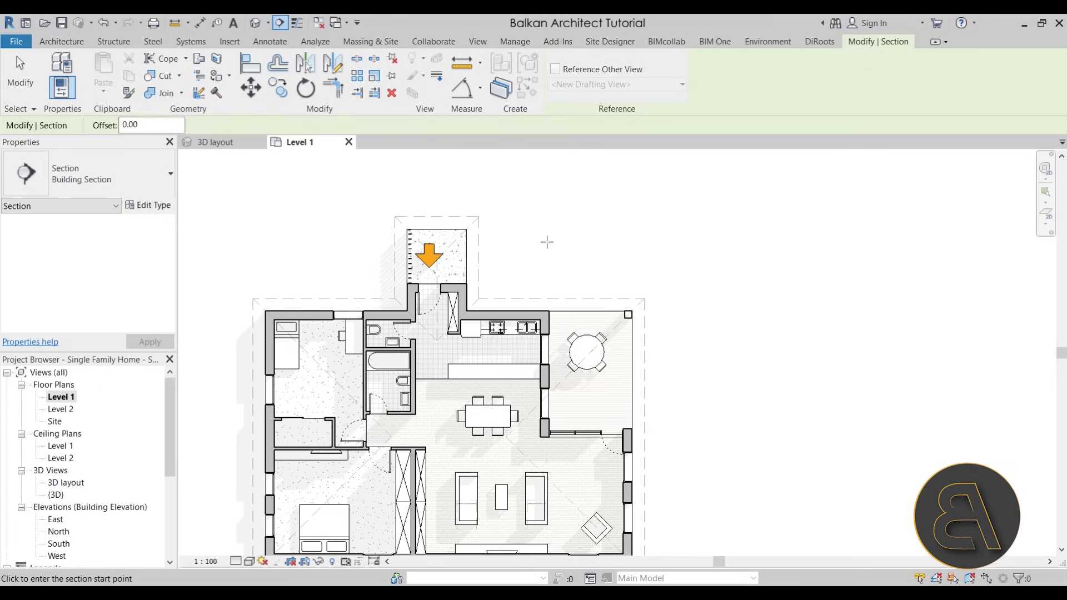
left_click(526, 252)
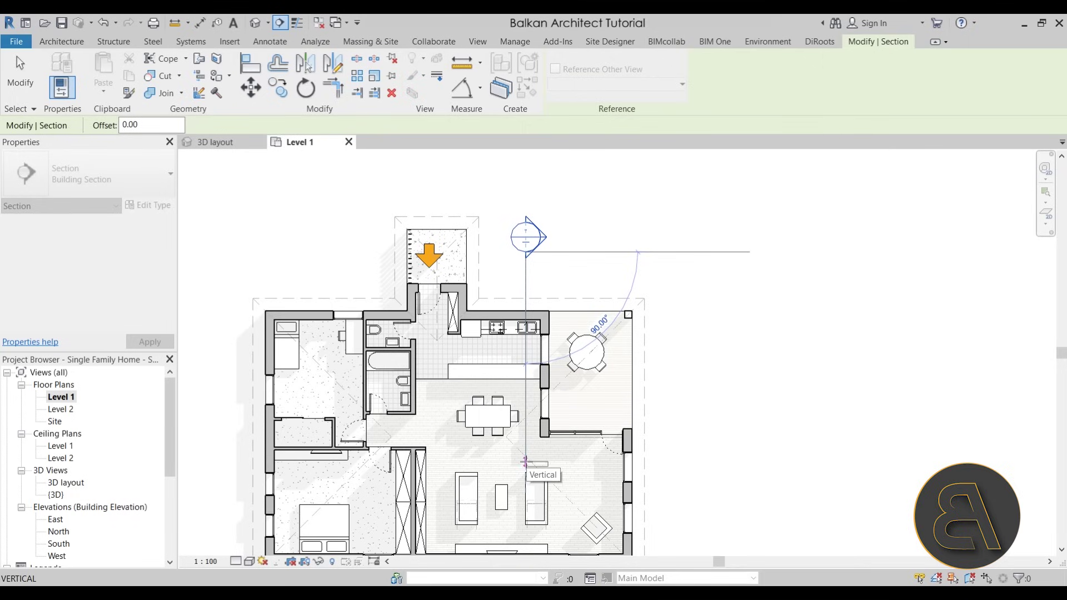
key("Escape")
scroll(514, 484, "down", 3)
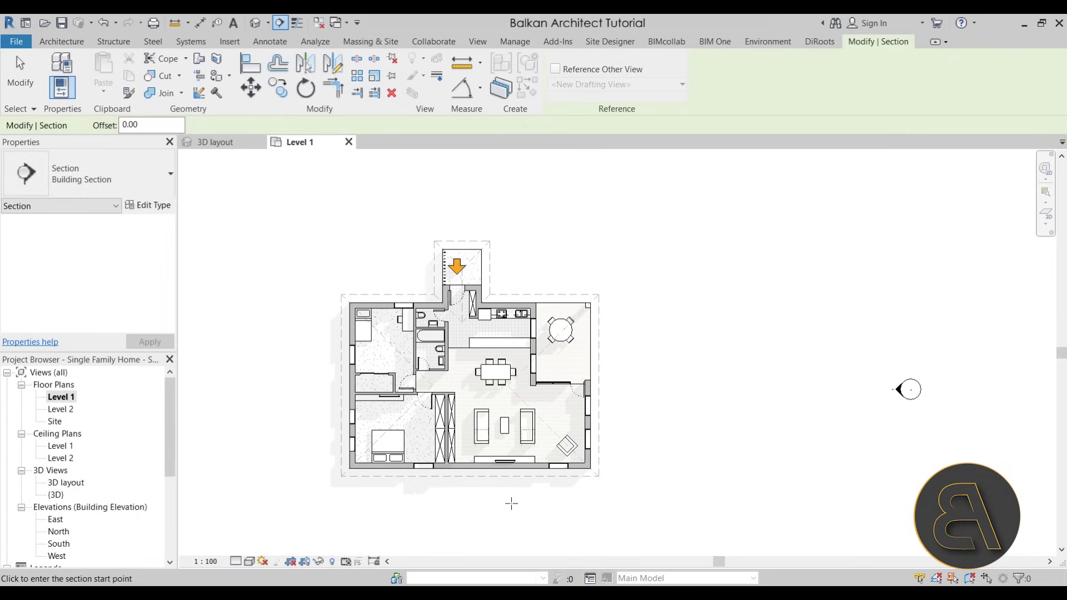
left_click(511, 503)
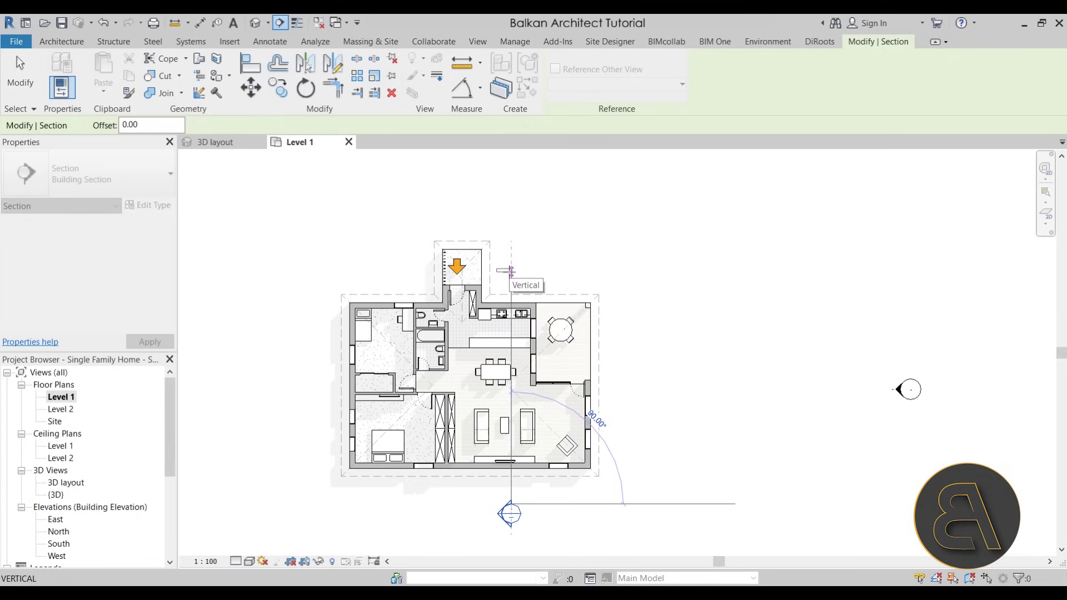
key("Escape")
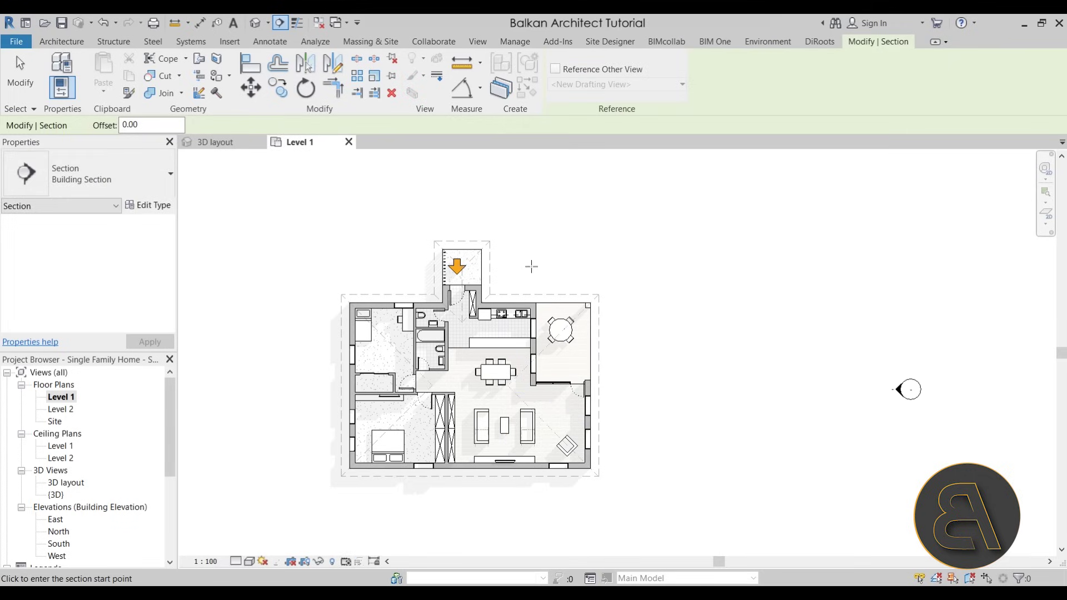
left_click(536, 268)
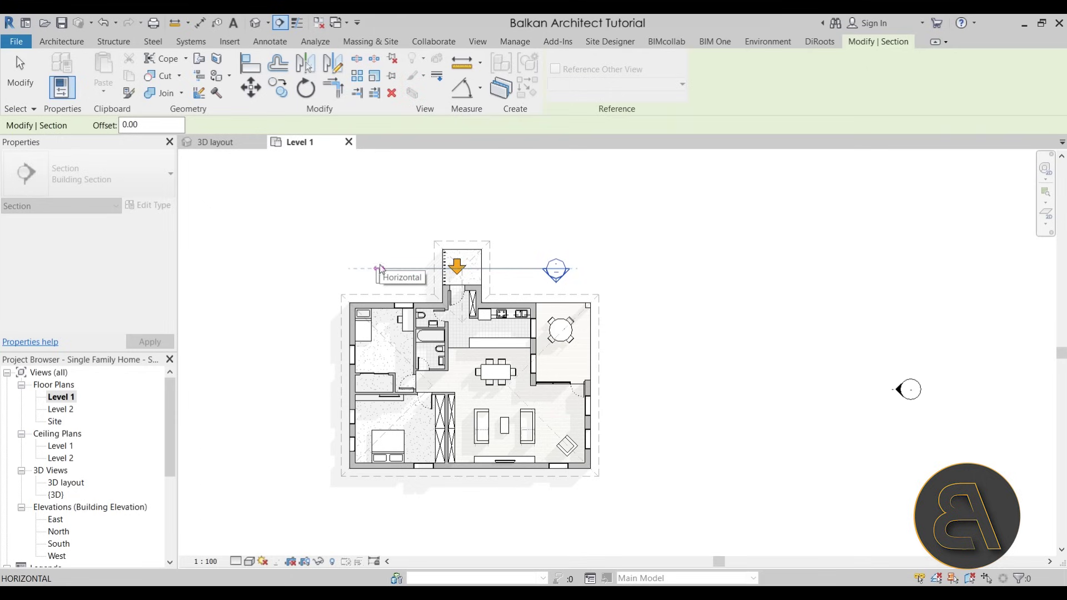
key("Escape")
- Draw a vertical building section line through the entrance and living area, from above the entry porch to below the house's opposite exterior wall
left_click(462, 225)
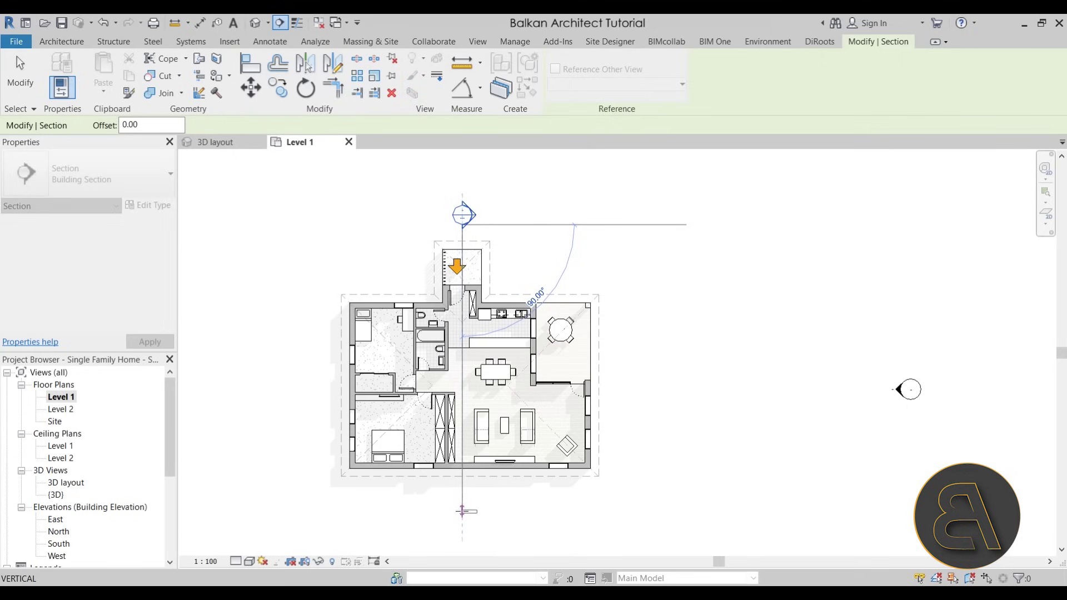
middle_click_drag(462, 507, 462, 475)
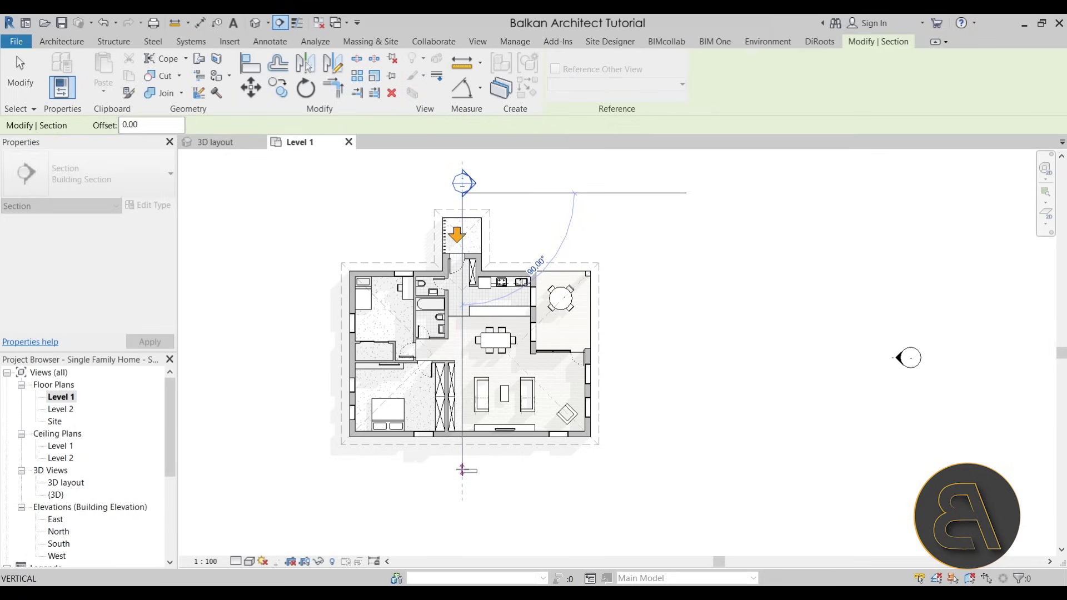
left_click(463, 470)
scroll(445, 504, "down", 1)
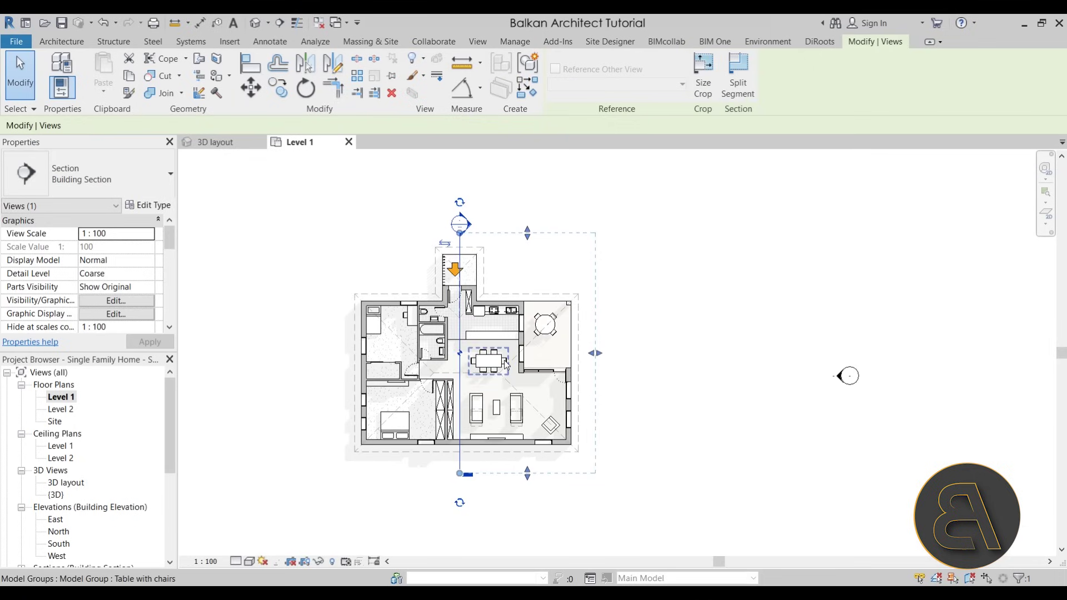
middle_click_drag(444, 371, 443, 360)
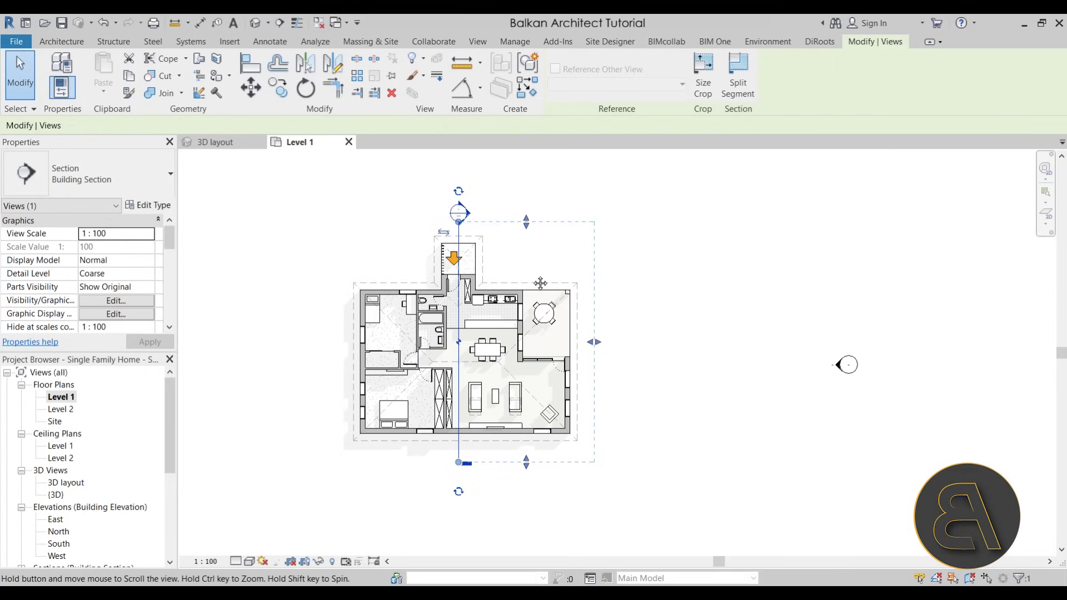
middle_click_drag(502, 279, 499, 288)
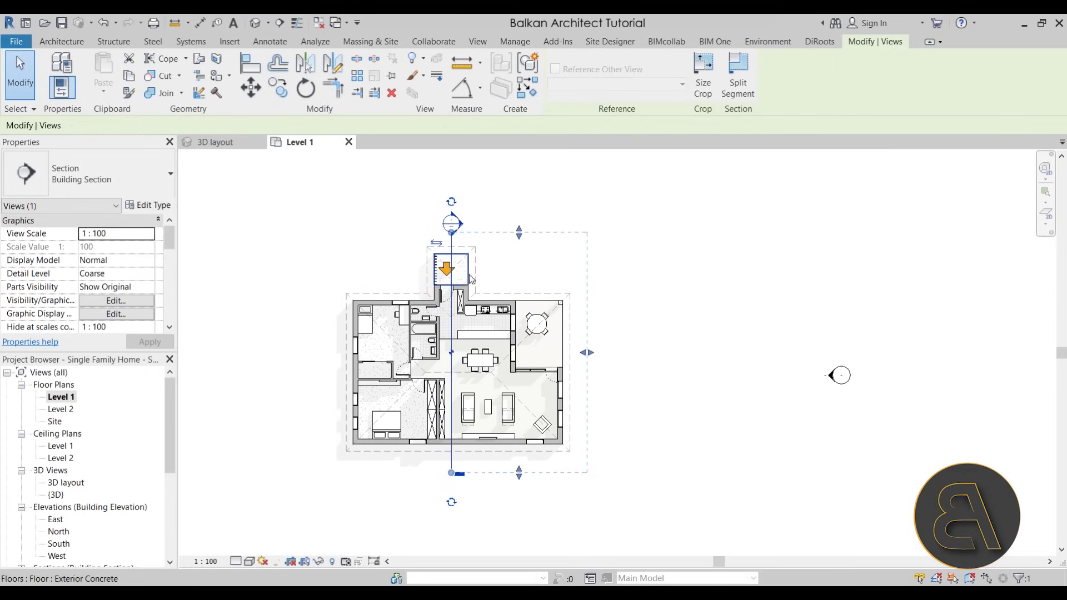
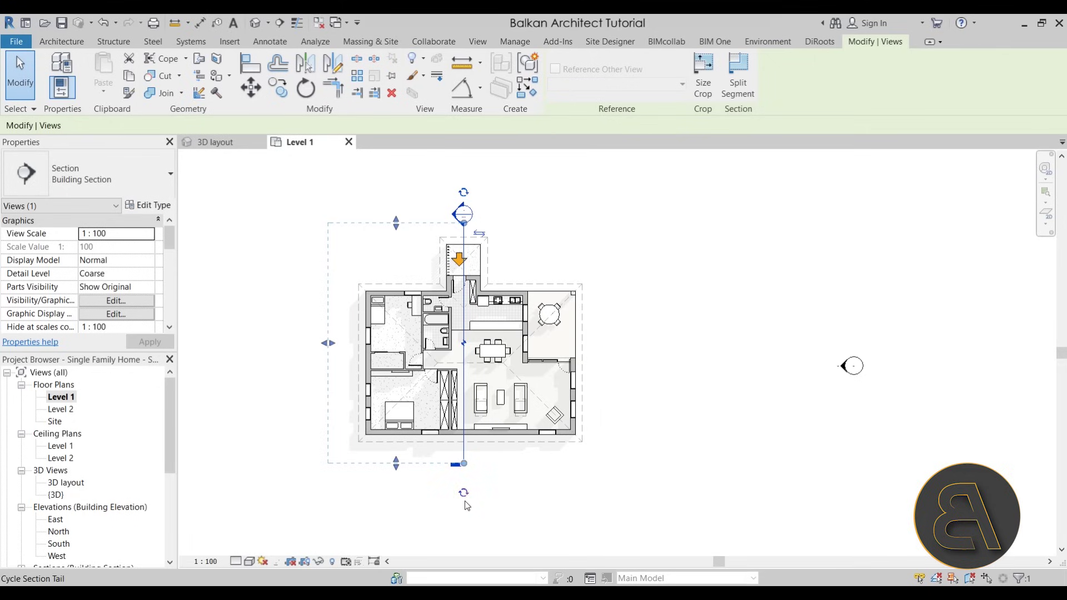
- Cycle the symbols at both ends of the section line, restoring the section head at the entrance and the short tail at the opposite end
scroll(464, 501, "up", 3)
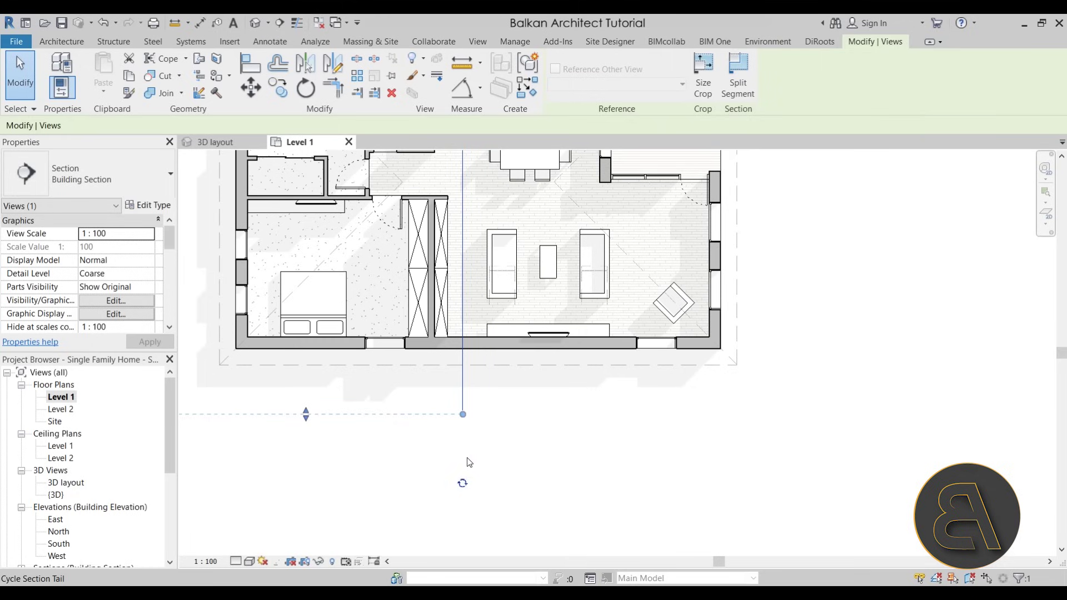
left_click(461, 481)
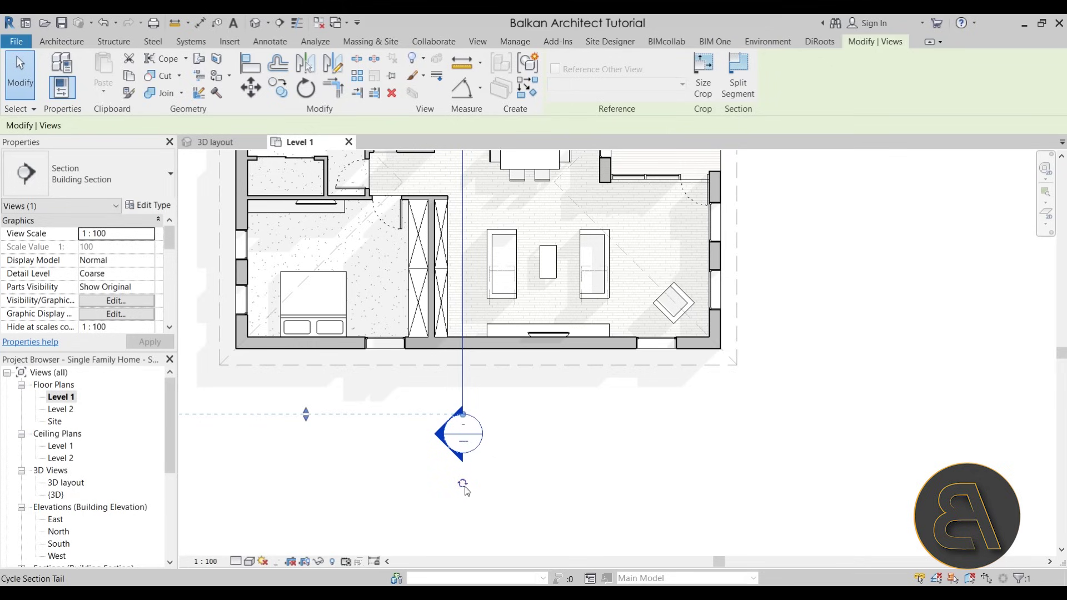
left_click(464, 487)
scroll(476, 456, "down", 5)
scroll(466, 239, "up", 3)
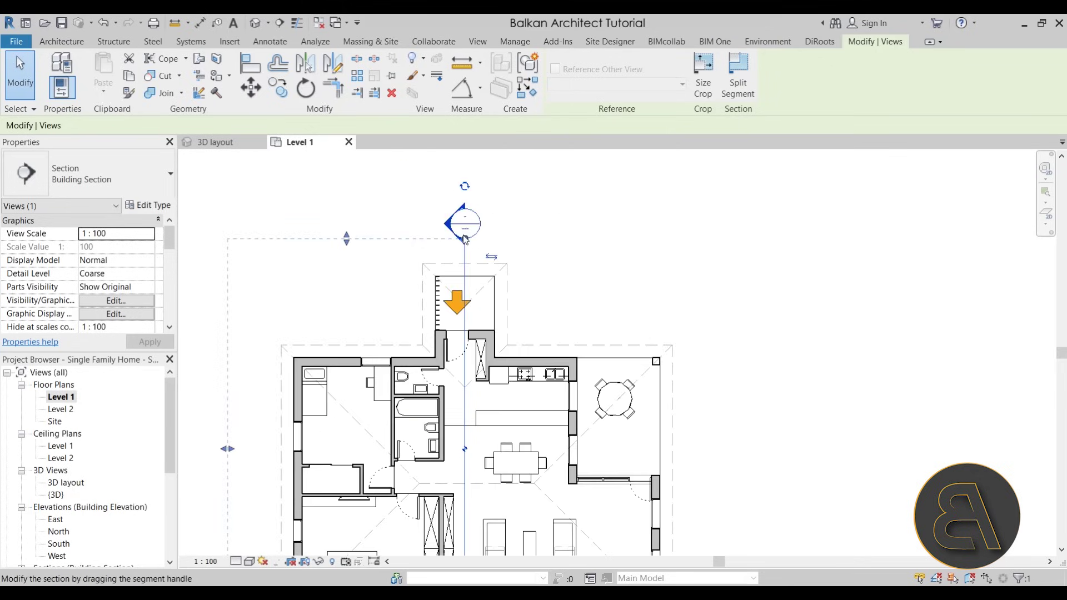
left_click(467, 190)
left_click(466, 189)
left_click(558, 240)
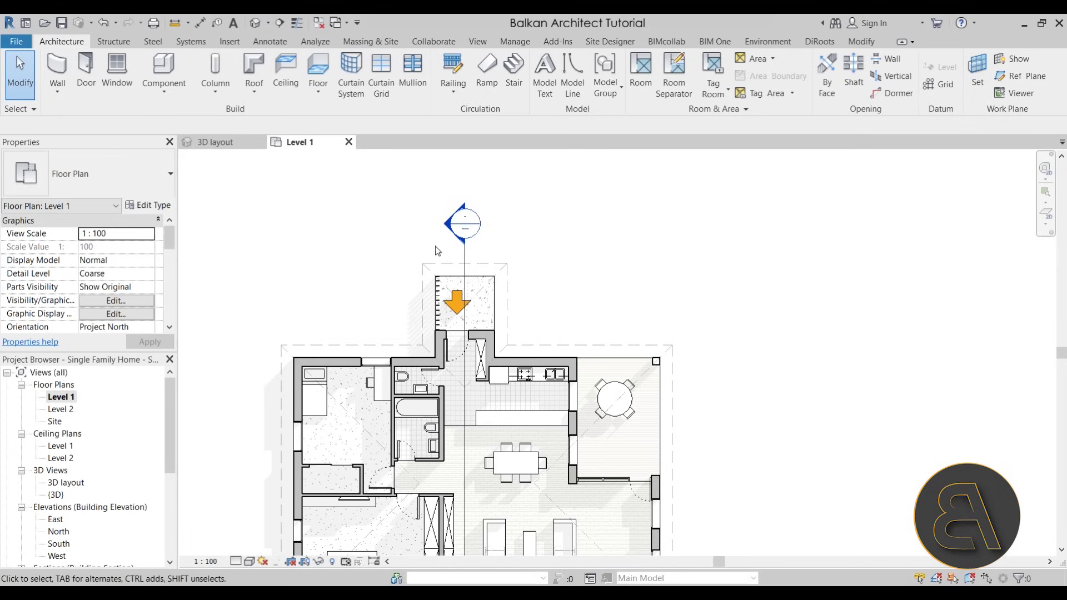
- Check the section line's extents in the Level 1 plan and open the view it defines from the section head above the entrance
left_click(465, 250)
scroll(470, 231, "down", 2)
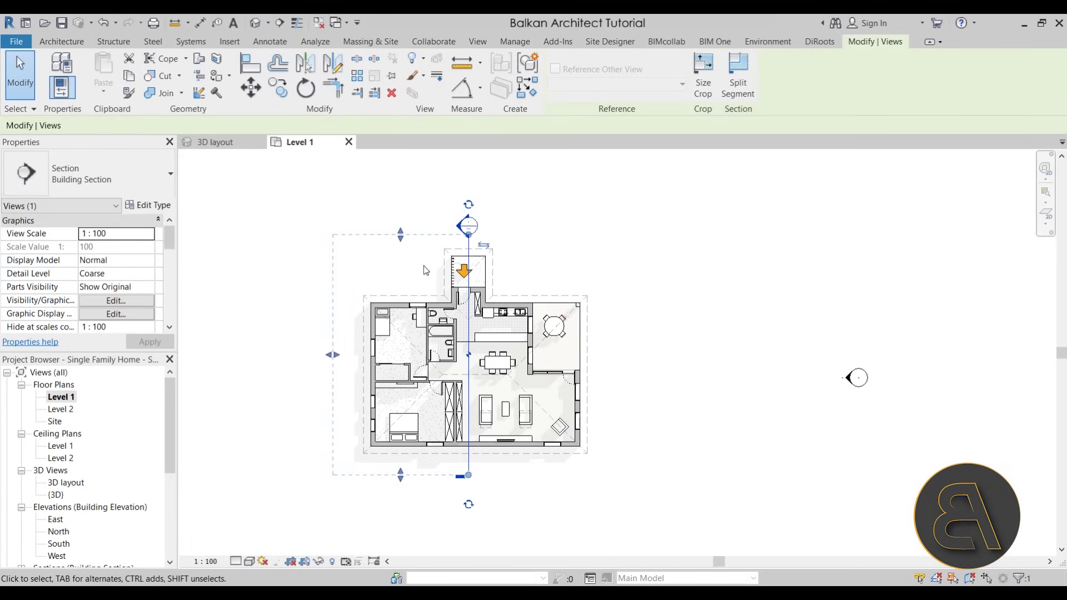
left_click(399, 278)
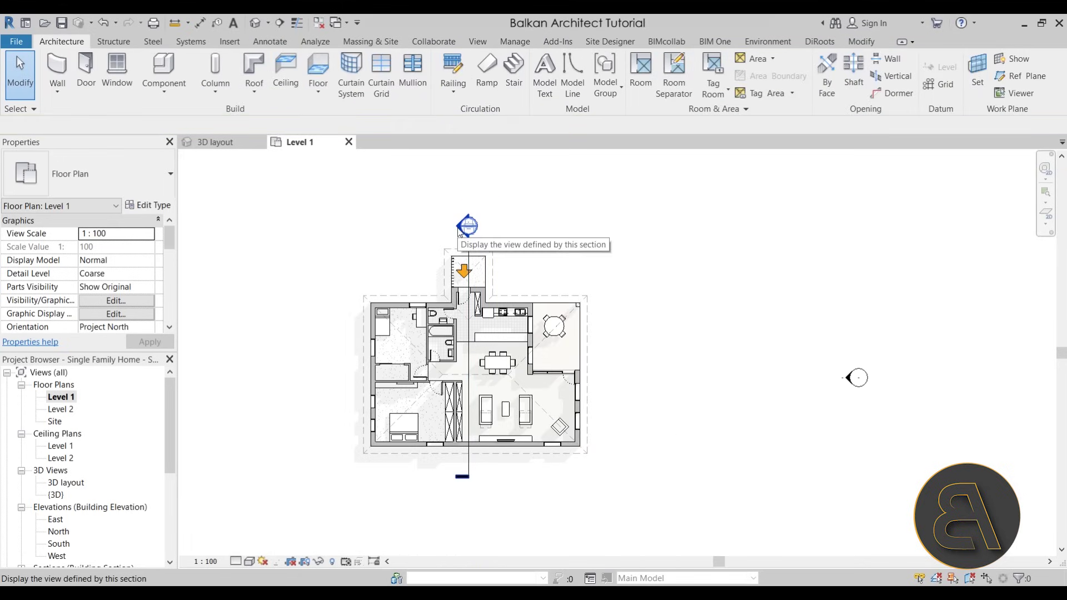
scroll(460, 230, "up", 3)
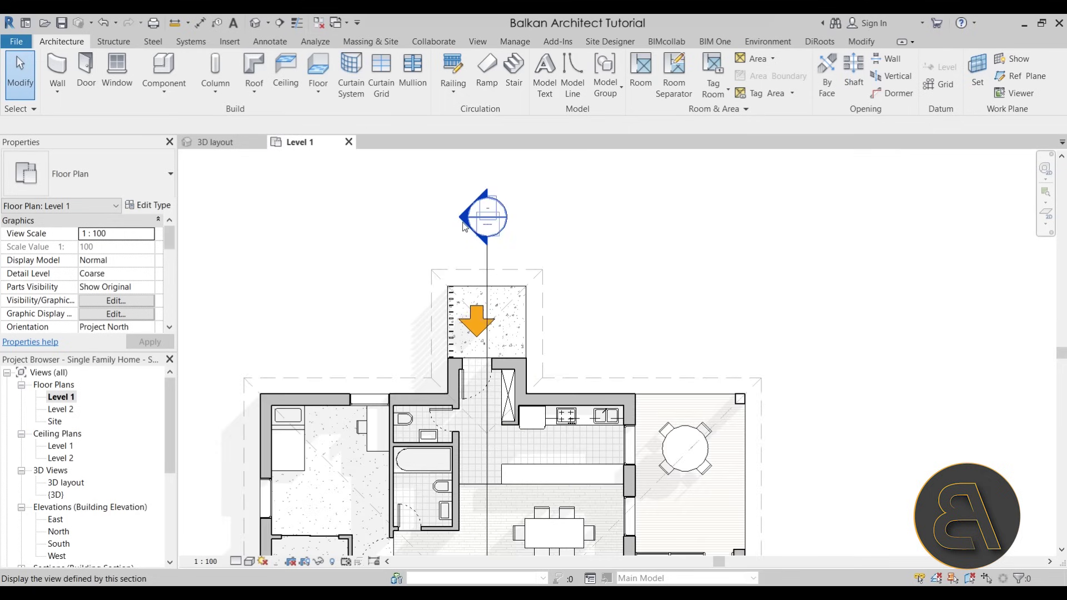
double_click(466, 227)
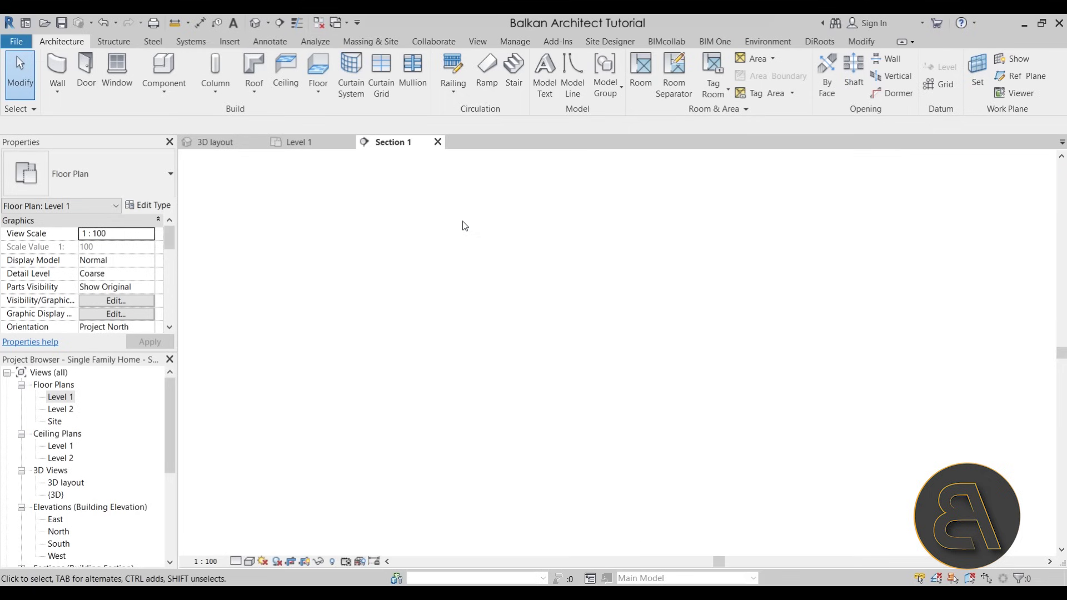
mouse_move(739, 397)
middle_mouse_down()
mouse_move(559, 373)
mouse_move(572, 373)
middle_mouse_up()
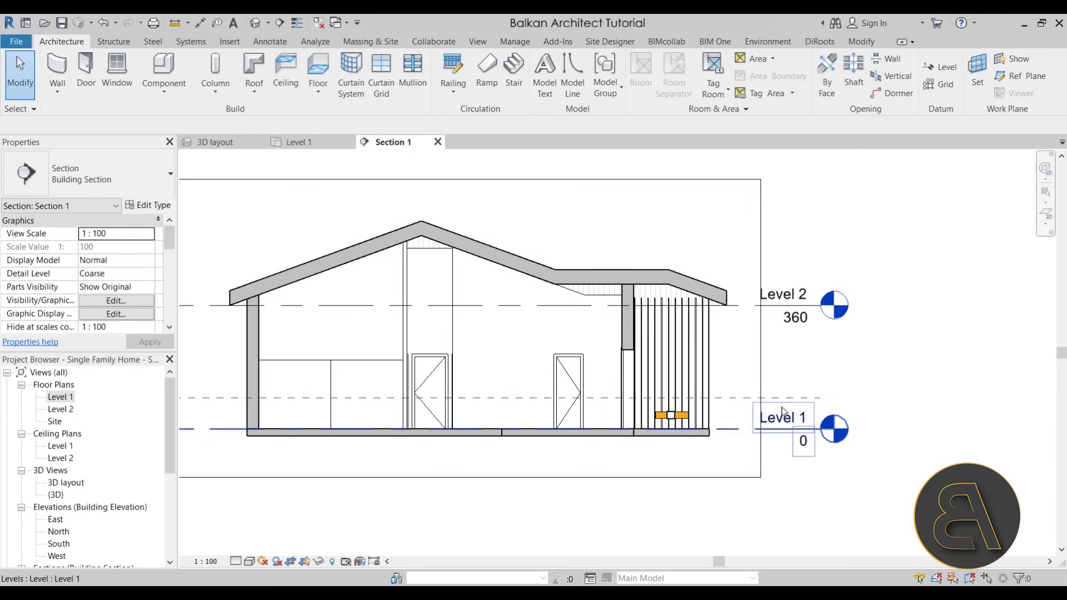
- Return to the Level 1 floor plan and reopen Section 1 from the project's list of building sections
middle_click_drag(475, 398, 499, 398)
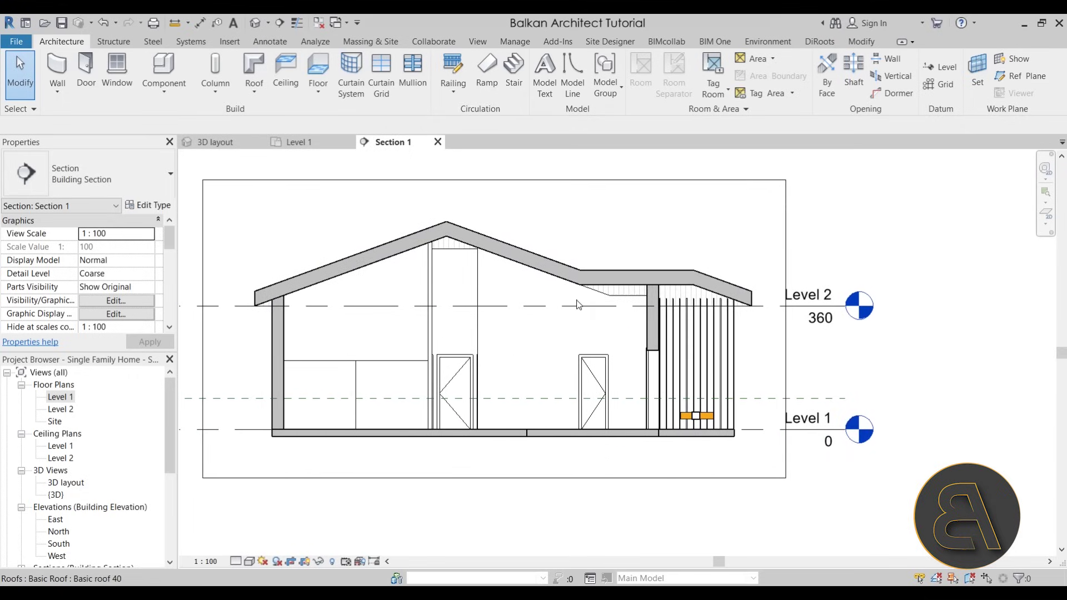
left_click(299, 144)
scroll(477, 334, "down", 2)
middle_click_drag(481, 341, 485, 272)
scroll(485, 272, "down", 1)
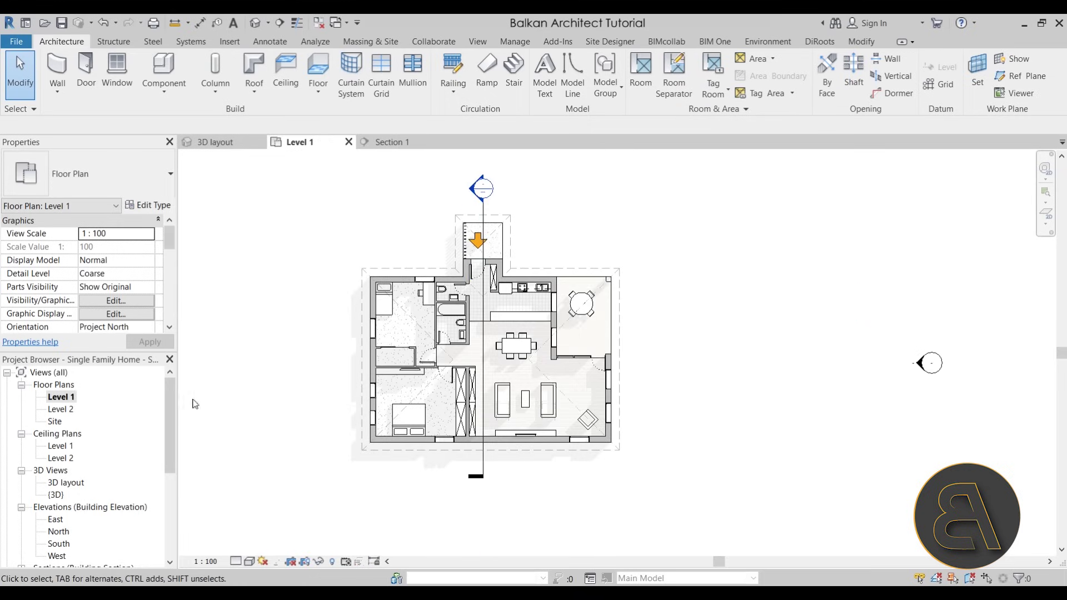
scroll(114, 433, "down", 3)
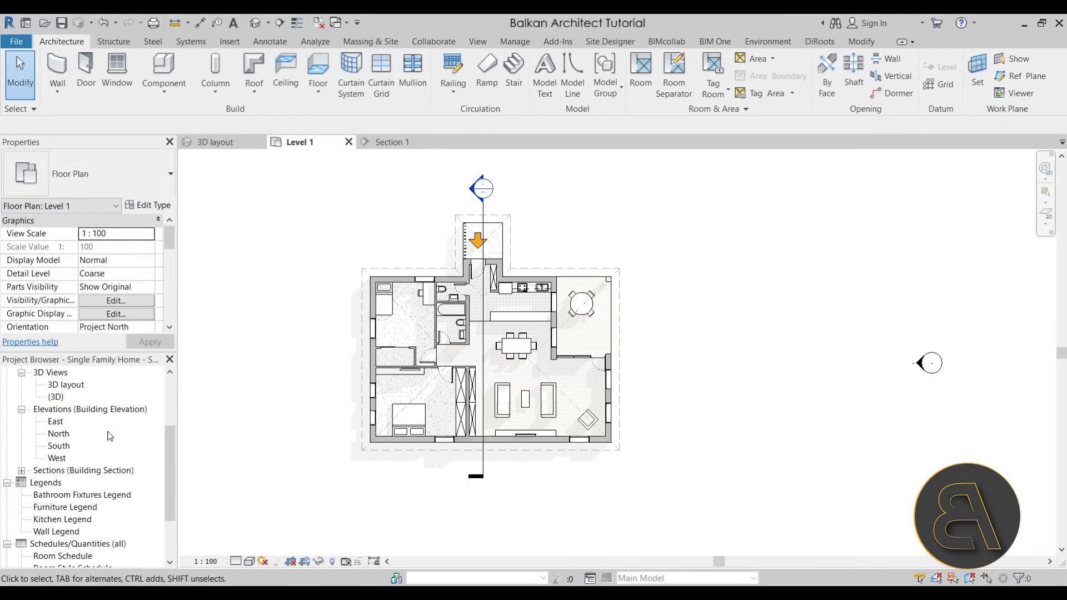
double_click(64, 482)
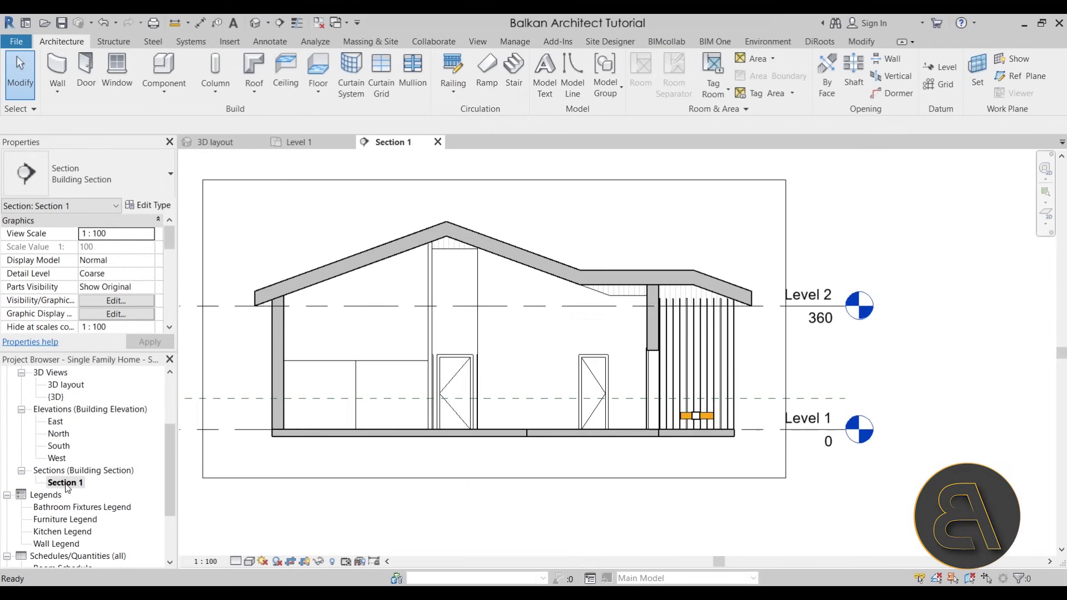
- Switch to Level 1, reopen the section view from the section head above the entrance, and return to the plan
left_click(332, 145)
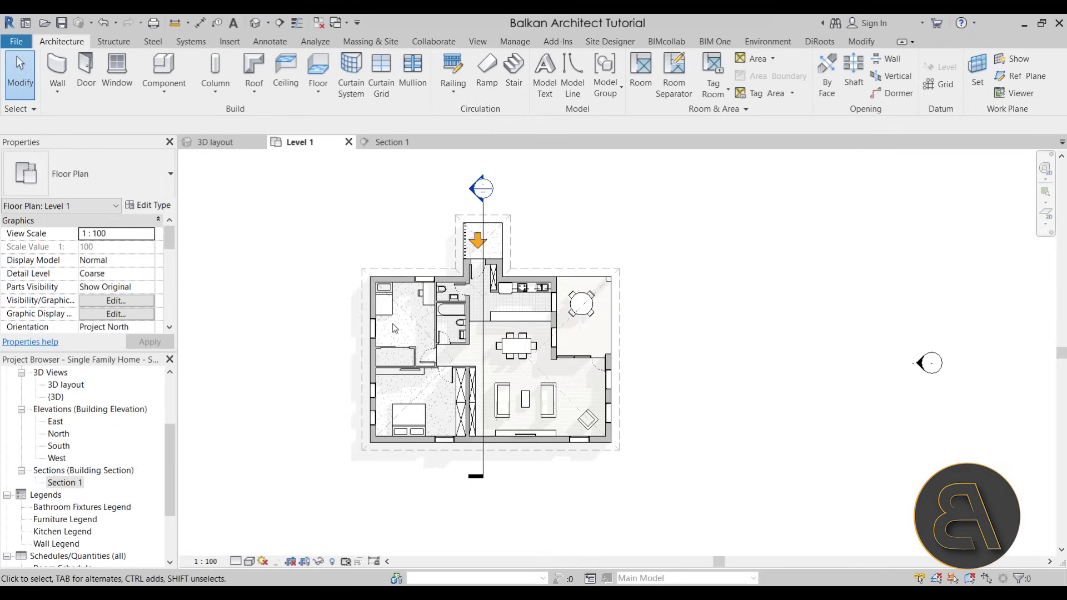
double_click(477, 192)
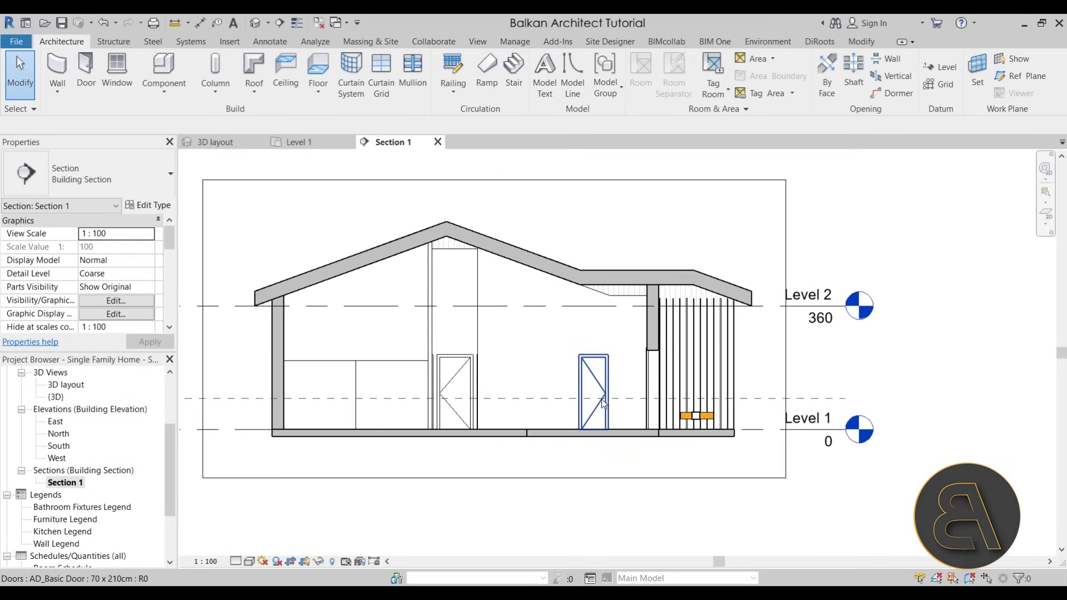
left_click(311, 145)
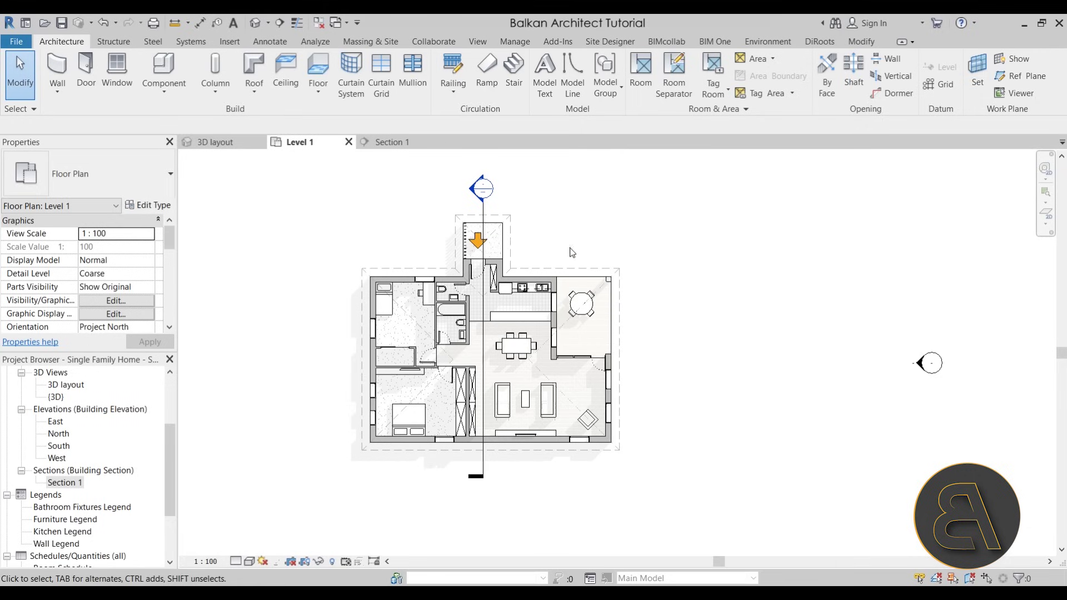
- Inspect the building section's type properties down to its section tag and available section head symbols, and close them without changes
left_click(489, 321)
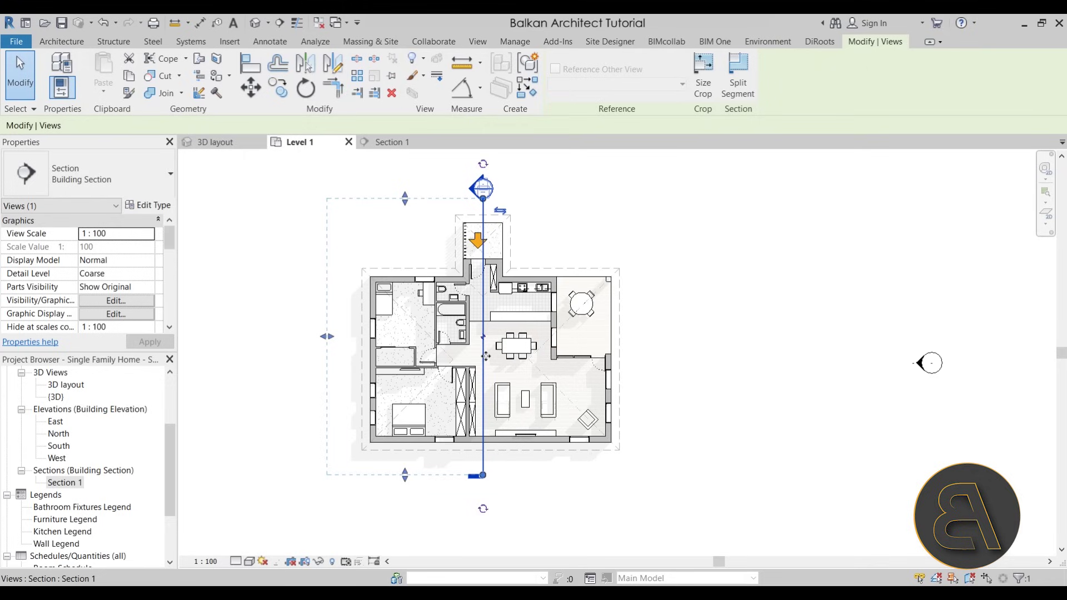
left_click(148, 205)
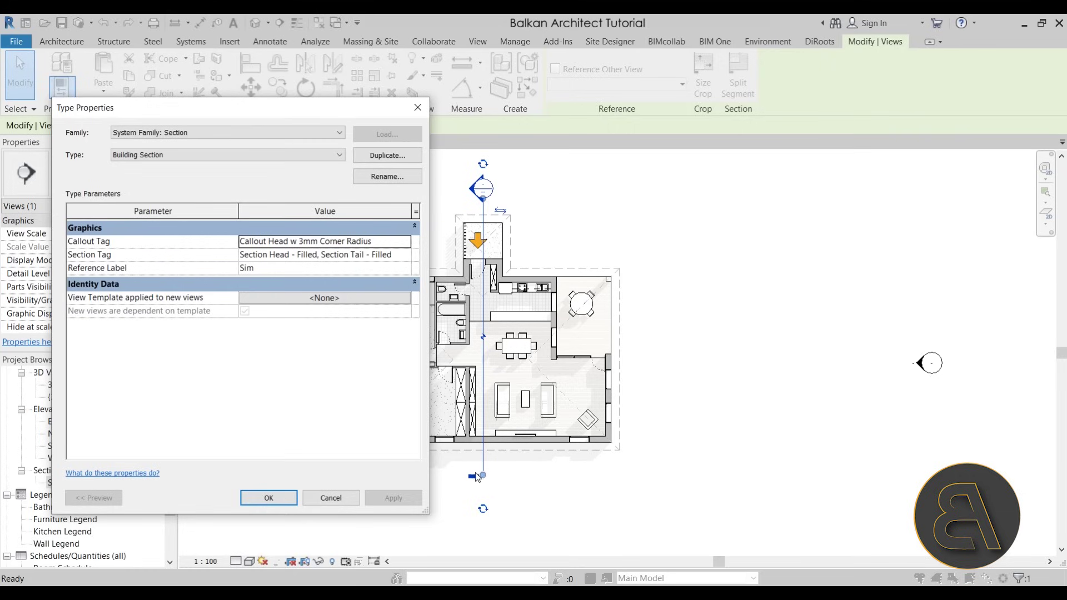
left_click(406, 259)
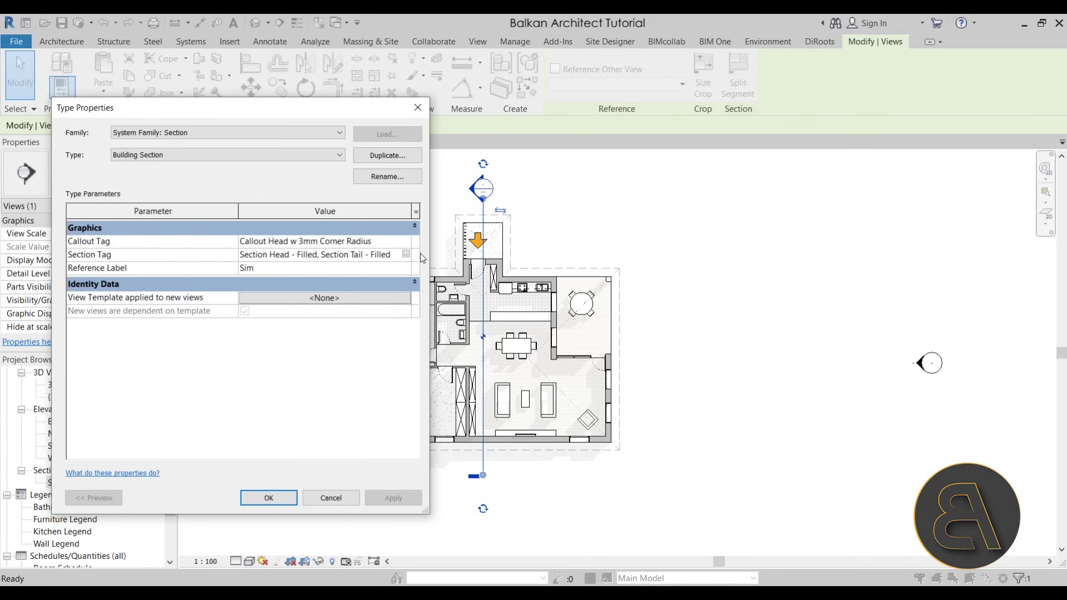
left_click(406, 255)
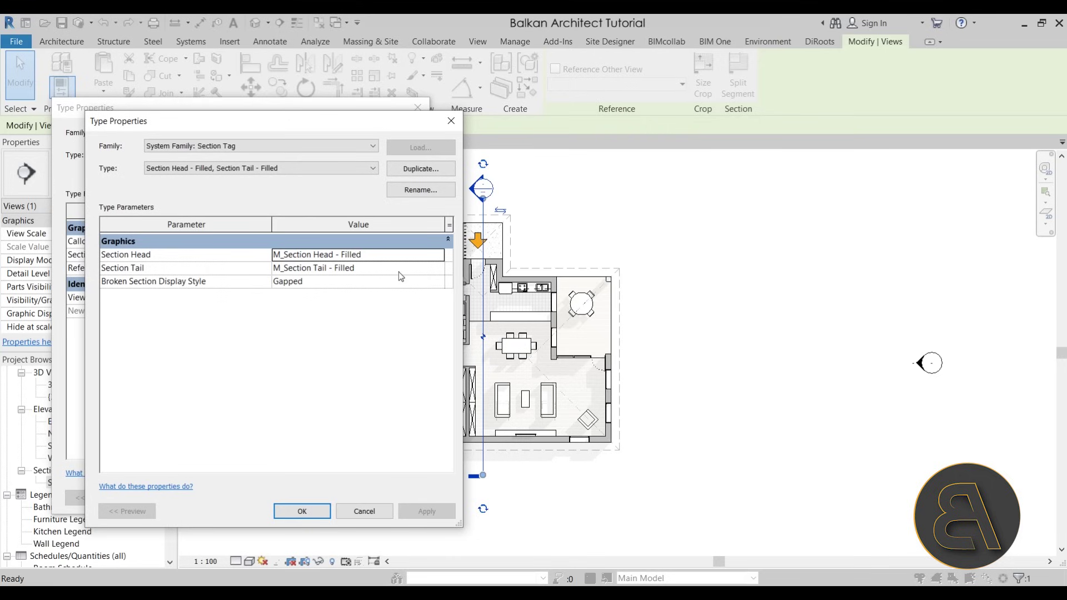
left_click(441, 257)
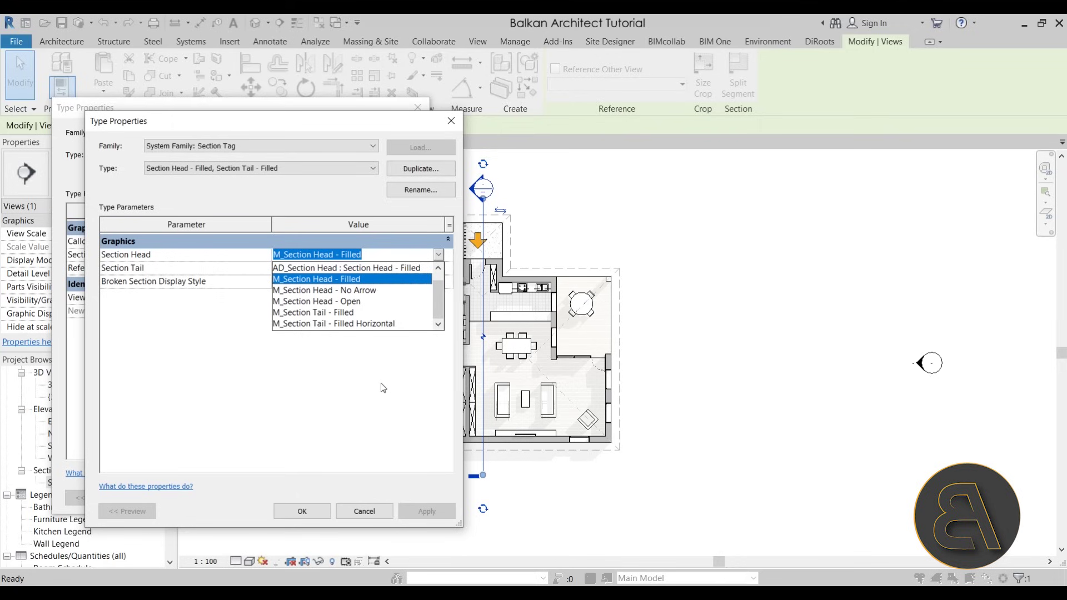
left_click(381, 366)
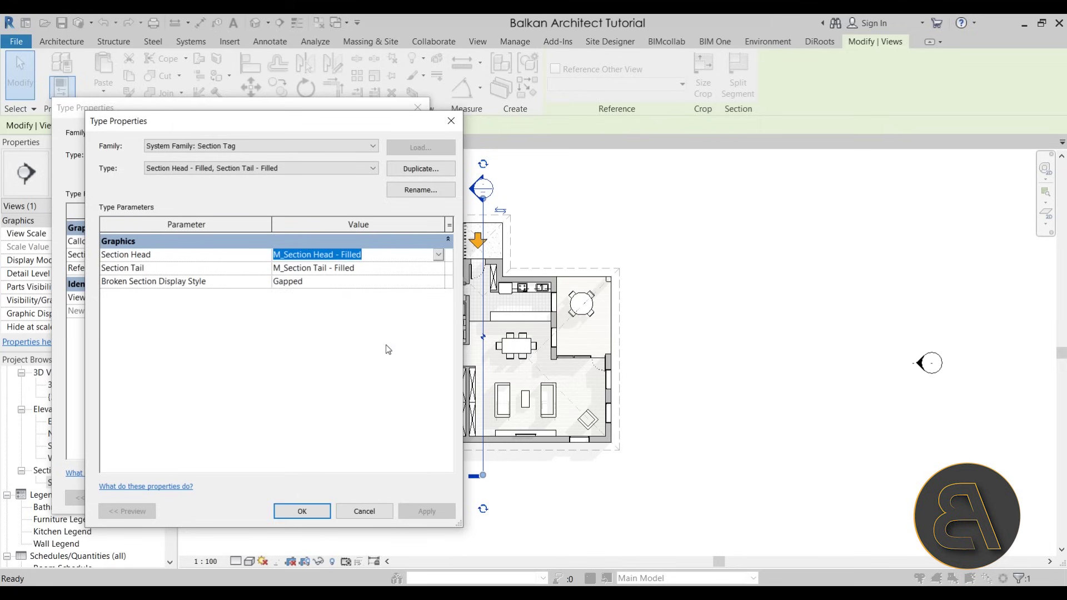
left_click(342, 515)
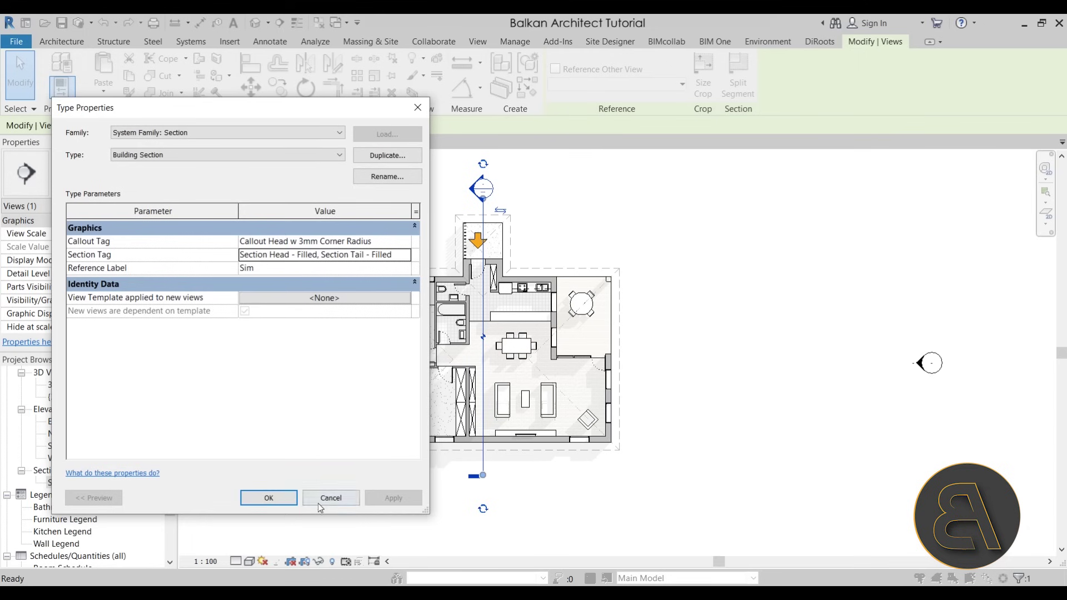
left_click(318, 503)
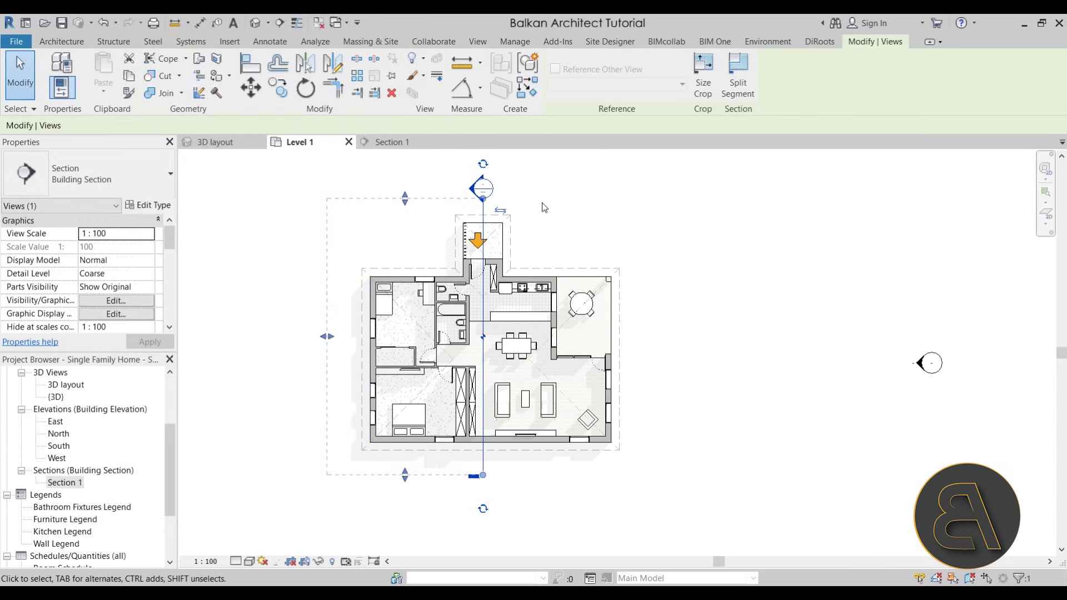
- Examine the section head above the entrance porch up close and as part of the whole plan
scroll(488, 177, "up", 5)
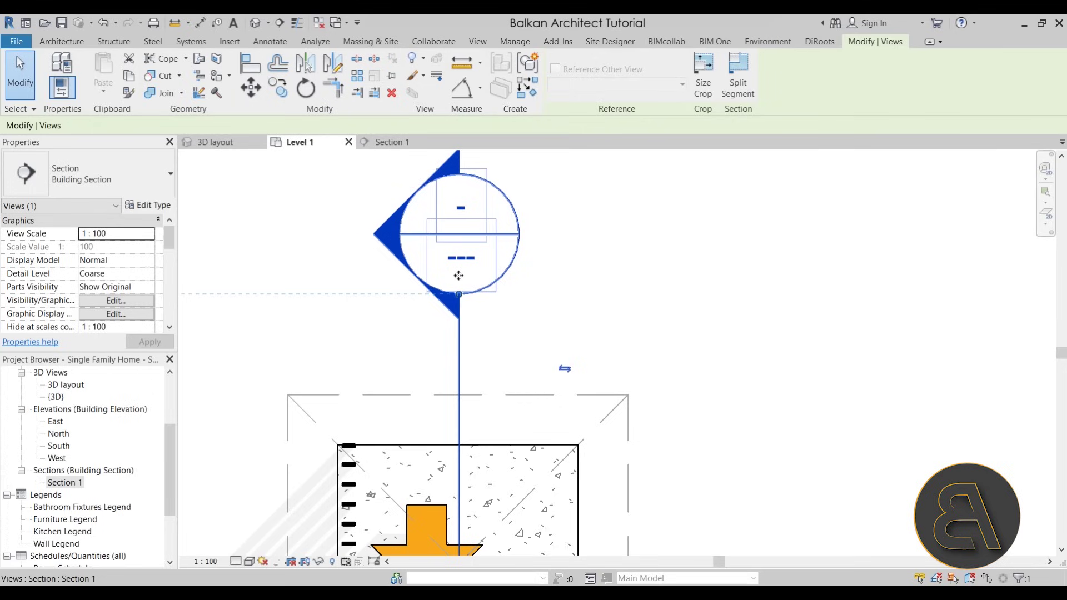
key("Escape")
scroll(493, 276, "down", 5)
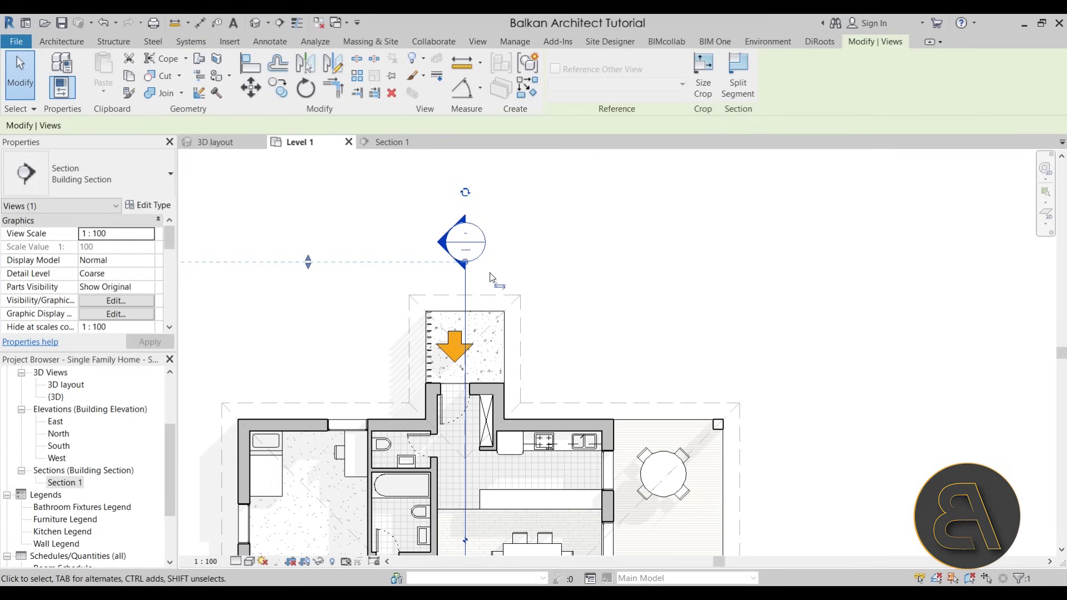
scroll(492, 278, "down", 3)
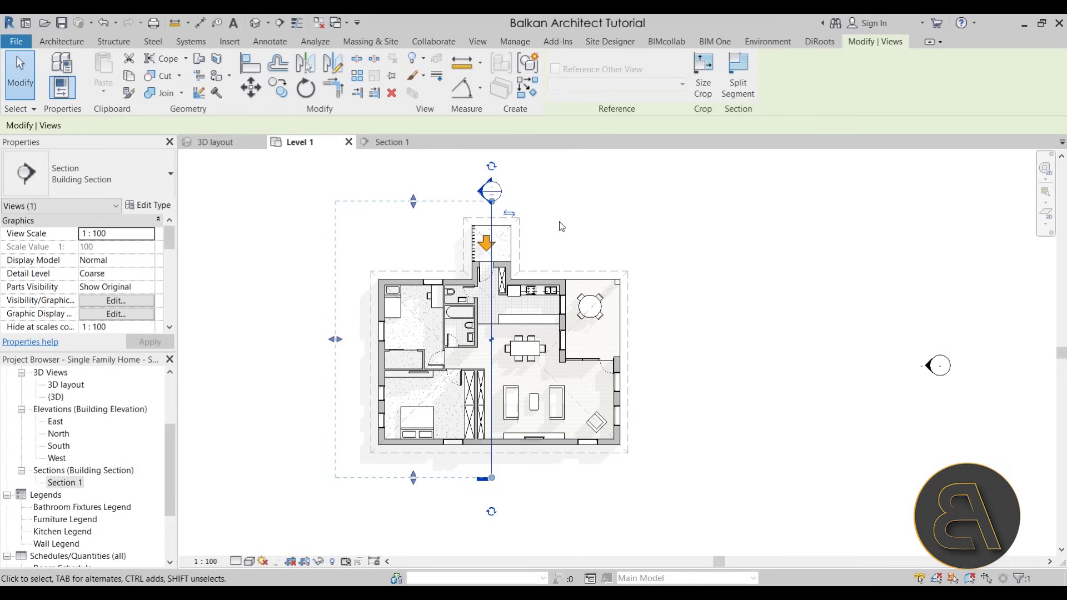
scroll(559, 223, "up", 2)
mouse_move(558, 223)
middle_mouse_down()
mouse_move(578, 231)
mouse_move(560, 219)
middle_mouse_up()
scroll(560, 223, "down", 2)
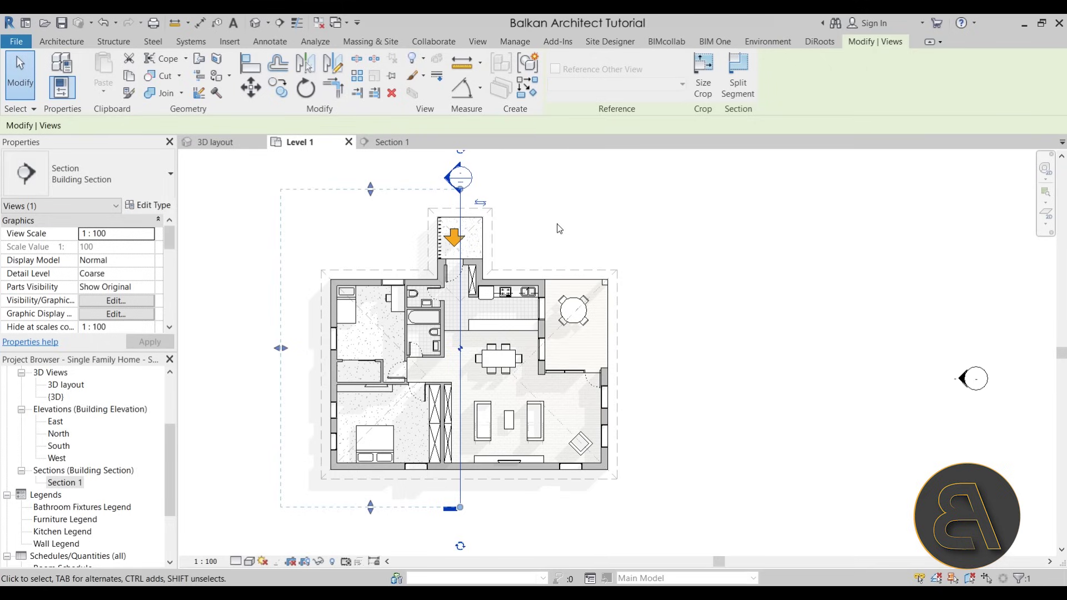
- Examine the section line's tail beyond the opposite exterior wall and the boundary of its view extents, and deselect the section
left_click(550, 222)
left_click(460, 189)
scroll(462, 191, "up", 4)
scroll(465, 197, "down", 4)
left_click_drag(453, 361, 467, 458)
scroll(469, 463, "up", 4)
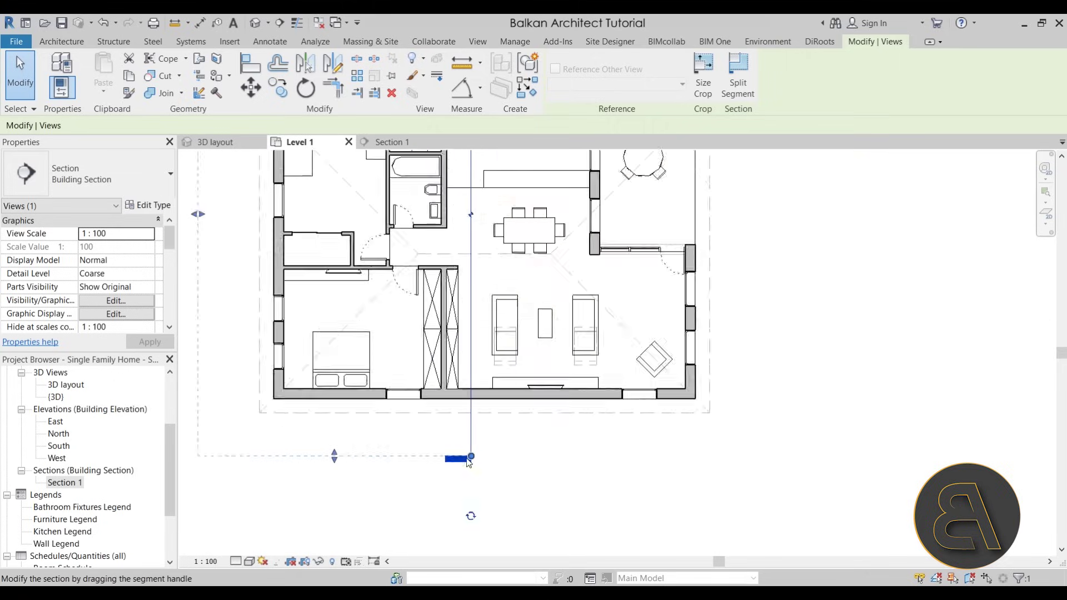
scroll(468, 462, "up", 5)
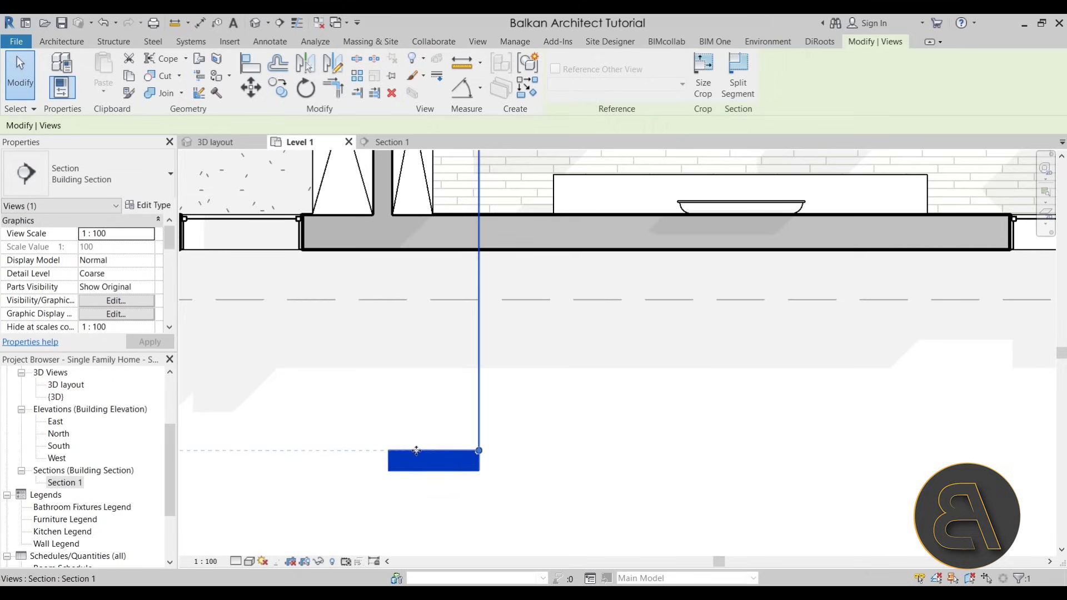
scroll(471, 456, "down", 6)
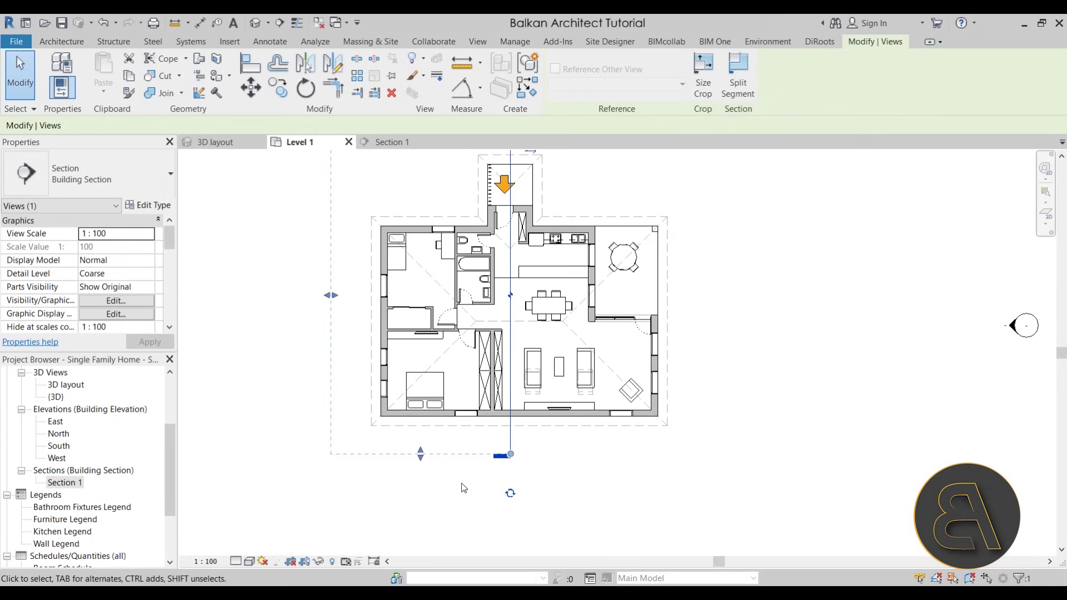
middle_click_drag(332, 465, 321, 501)
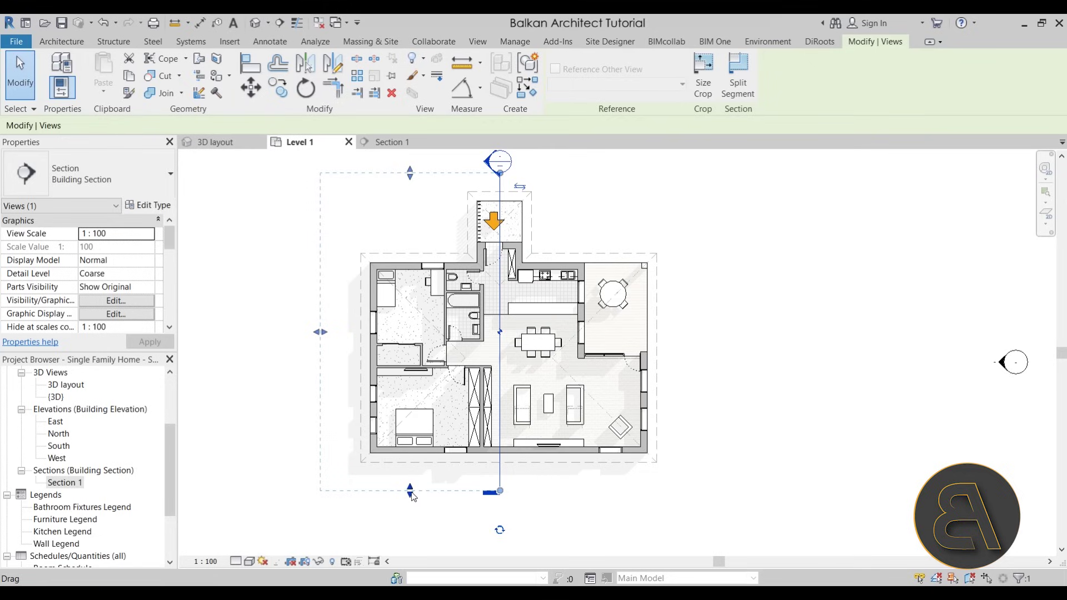
mouse_move(413, 496)
left_mouse_down()
mouse_move(412, 483)
mouse_move(412, 502)
mouse_move(411, 491)
left_mouse_up()
key("Escape")
scroll(460, 437, "down", 2)
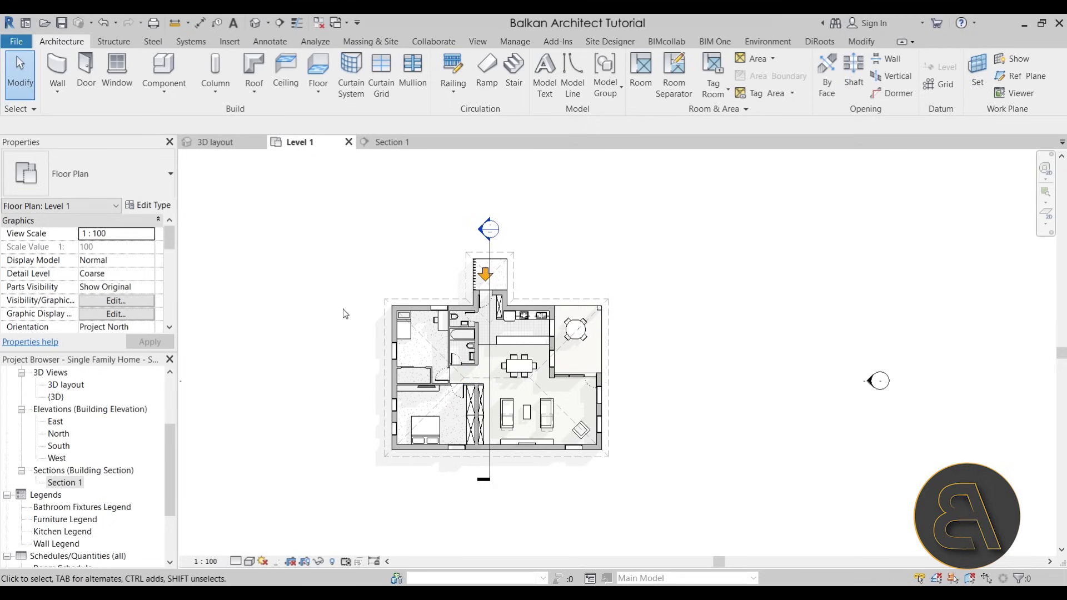
- Draw a straight horizontal wall in Level 1 above the section head, outside the section's view extents
left_click(62, 78)
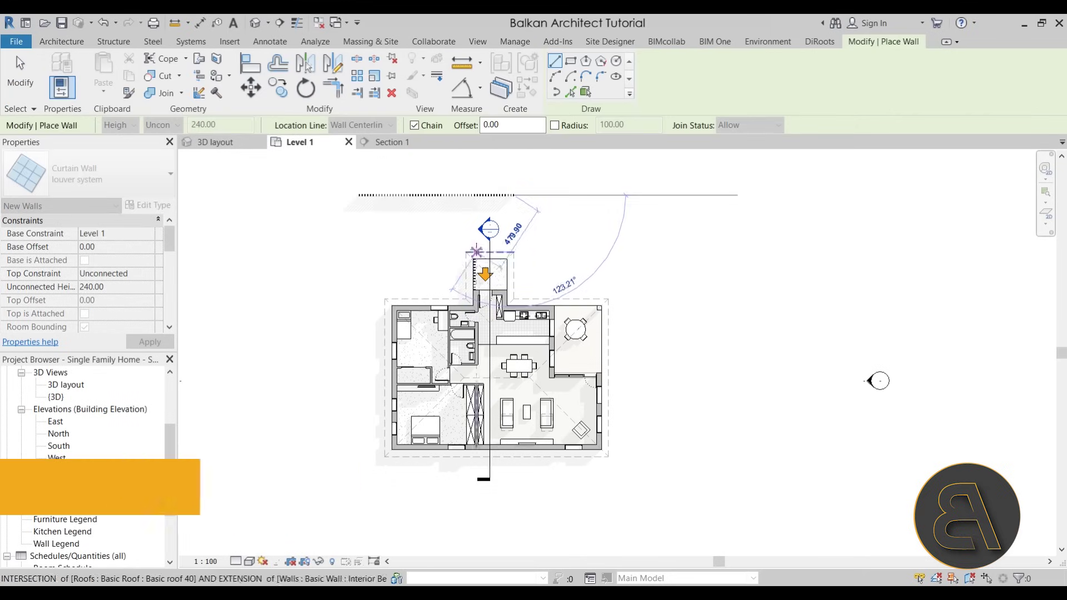
left_click(514, 195)
key("Escape")
key("Escape")
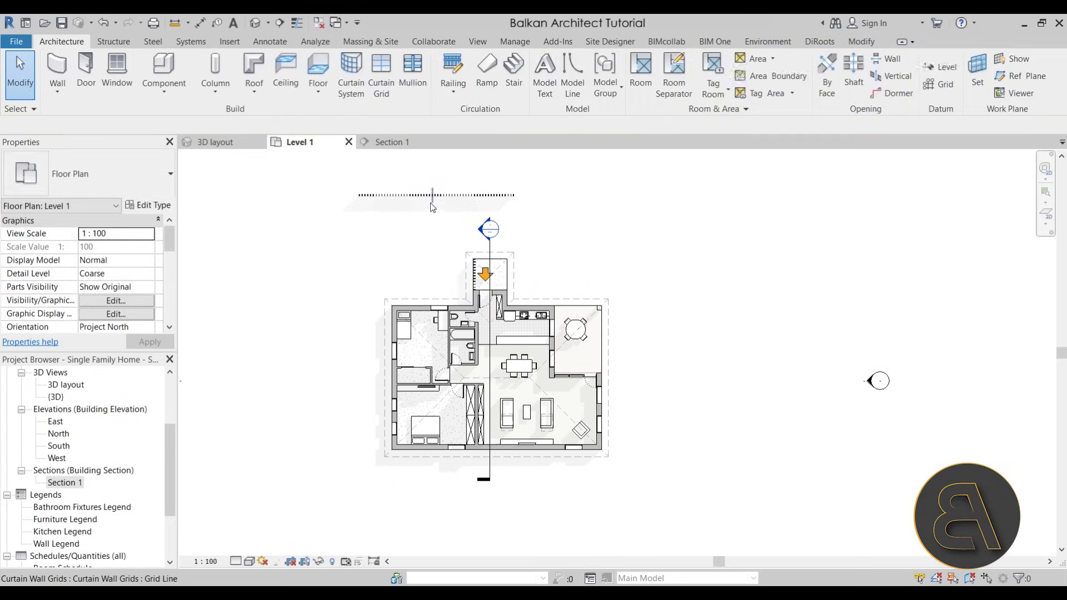
- Change the new wall above the section head to the Exterior Wall - Brick type
left_click(433, 196)
scroll(423, 196, "up", 2)
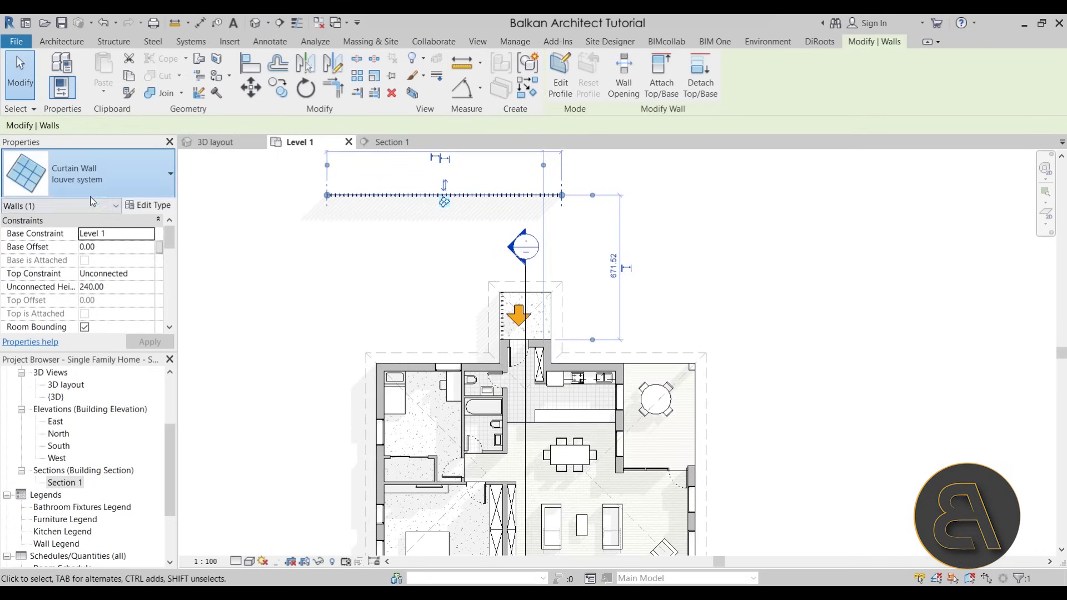
left_click(83, 173)
scroll(76, 301, "up", 3)
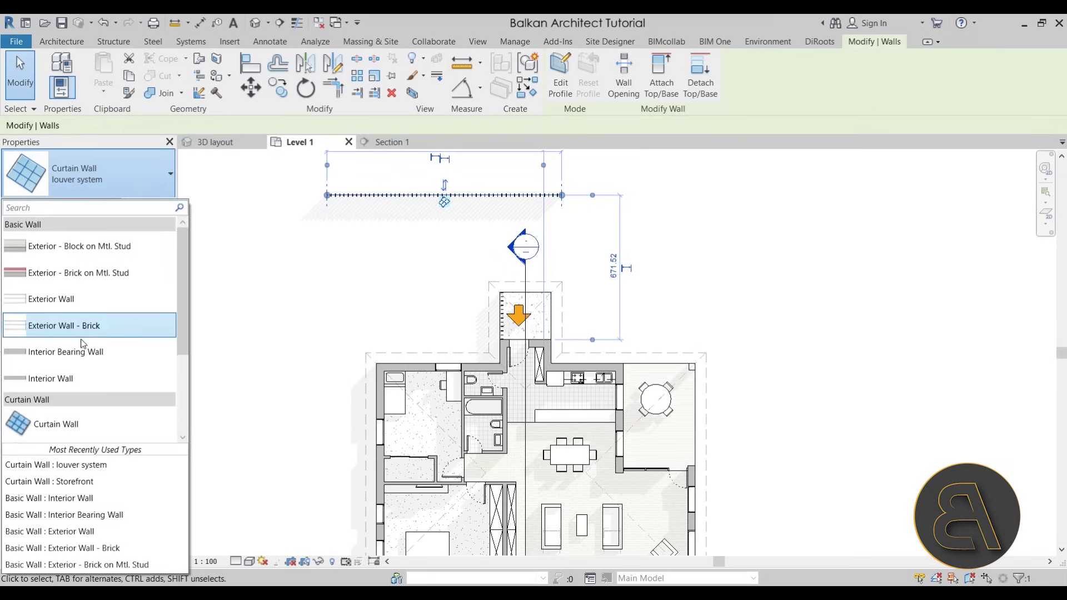
left_click(67, 326)
left_click(451, 312)
scroll(447, 261, "down", 1)
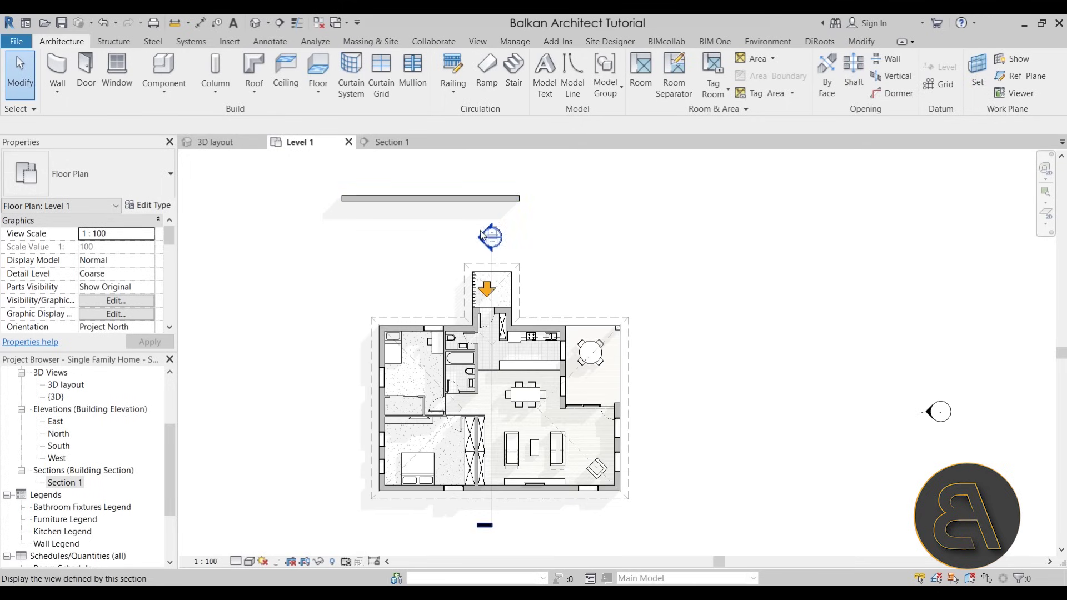
- Compare the section's extents in the Level 1 plan with the crop boundary in the Section 1 view, with the new wall outside them
left_click(491, 251)
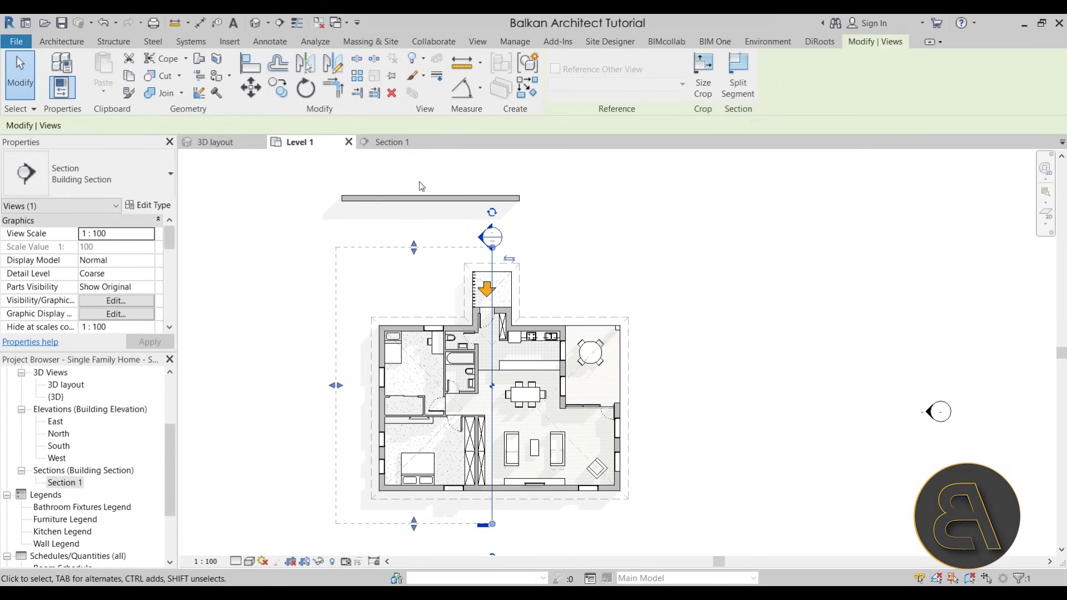
left_click(386, 141)
scroll(510, 240, "down", 3)
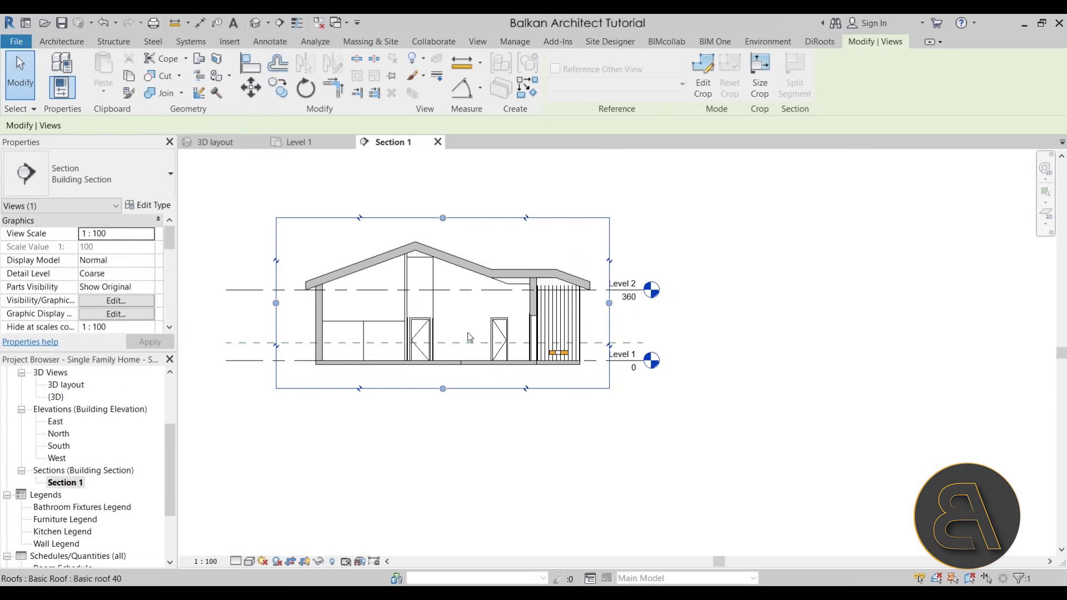
left_click(321, 143)
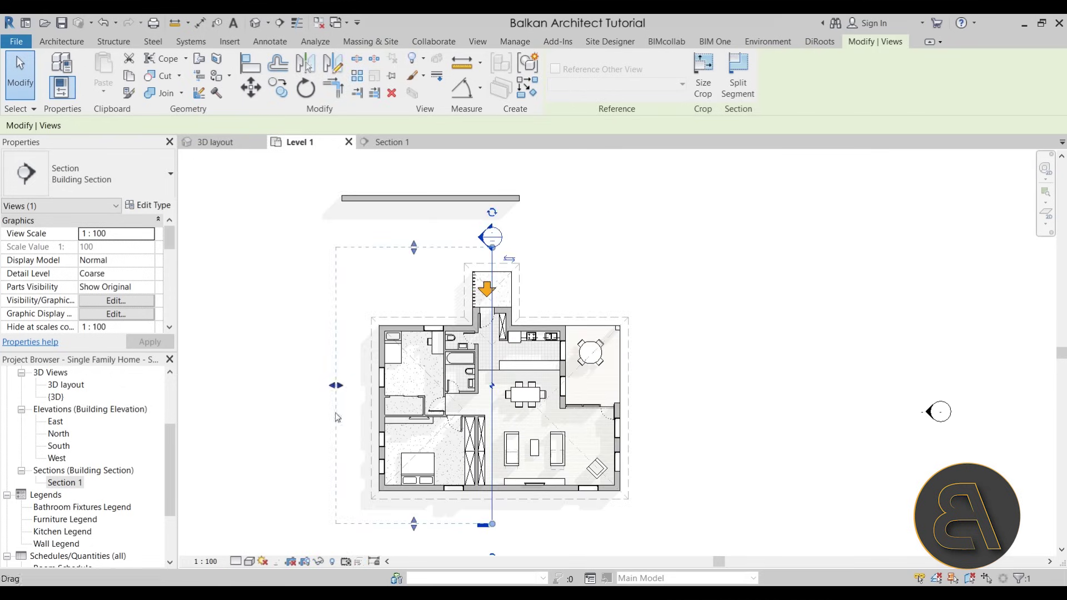
left_click(393, 144)
left_click(313, 215)
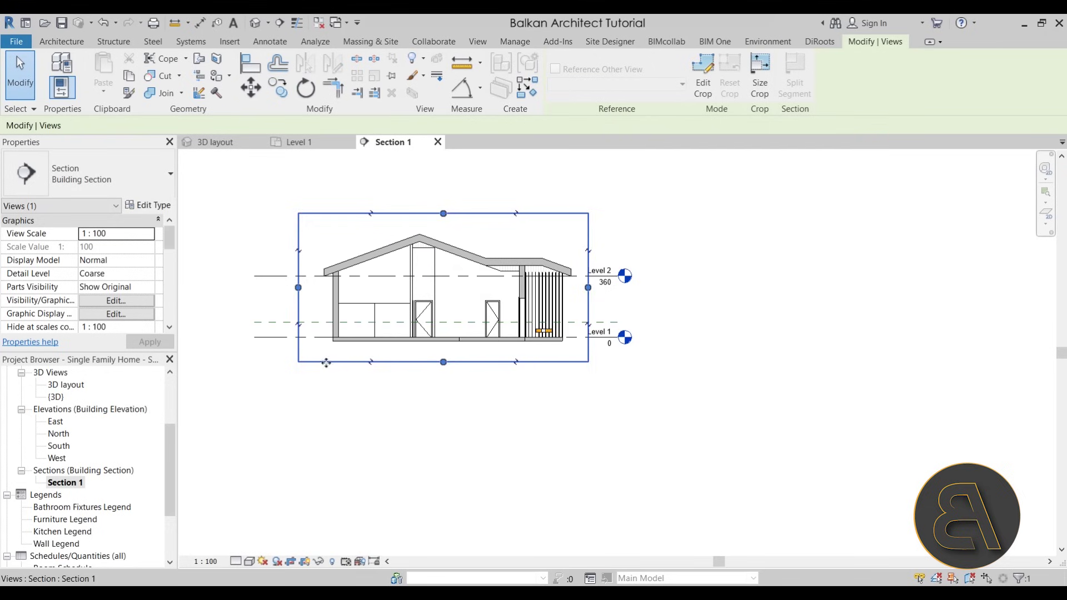
left_click(327, 145)
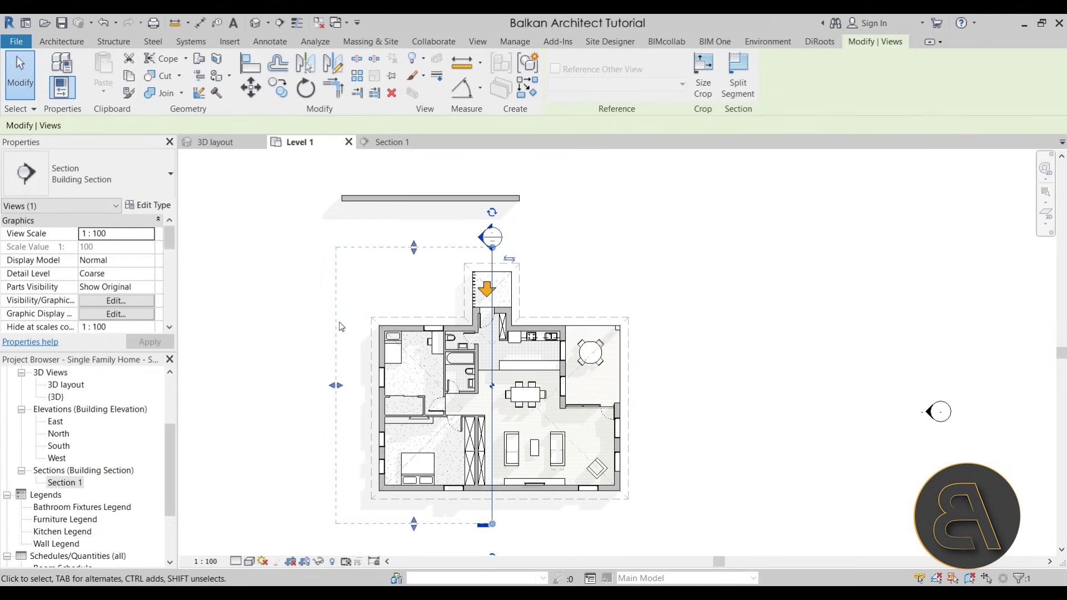
left_click(357, 184)
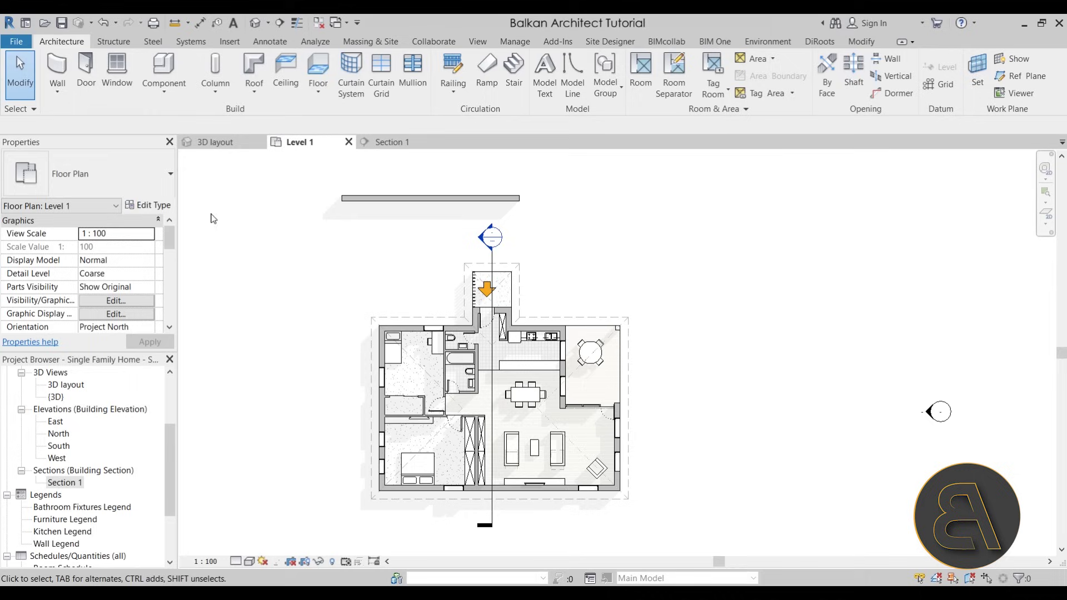
- Draw a vertical Exterior Wall - Brick wall about 470 long in Level 1, crossing the boundary of the section's extents near the section head
left_click(54, 74)
left_click(112, 192)
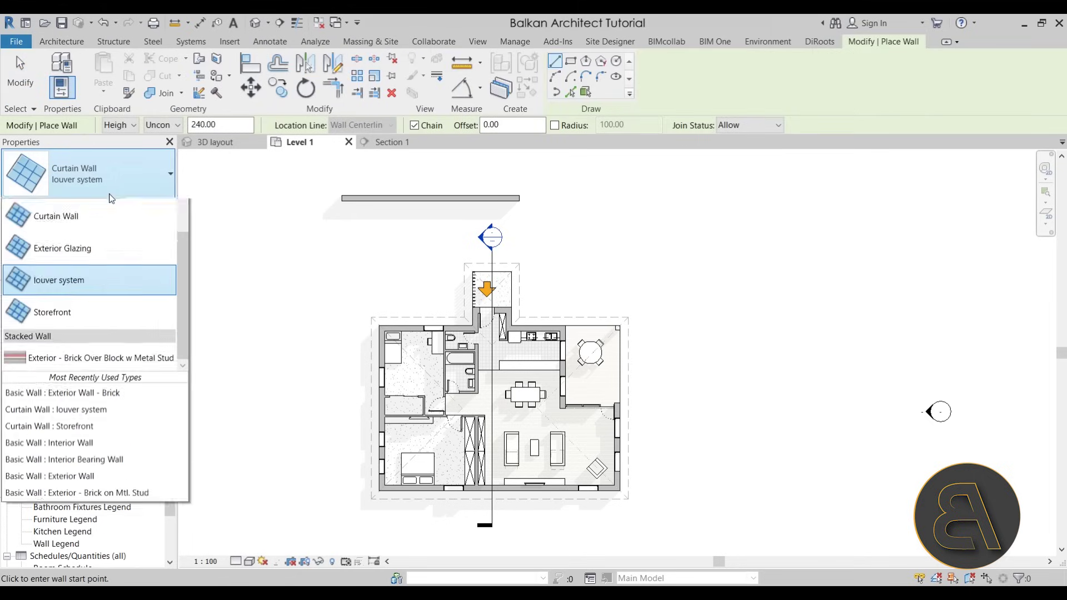
left_click(101, 191)
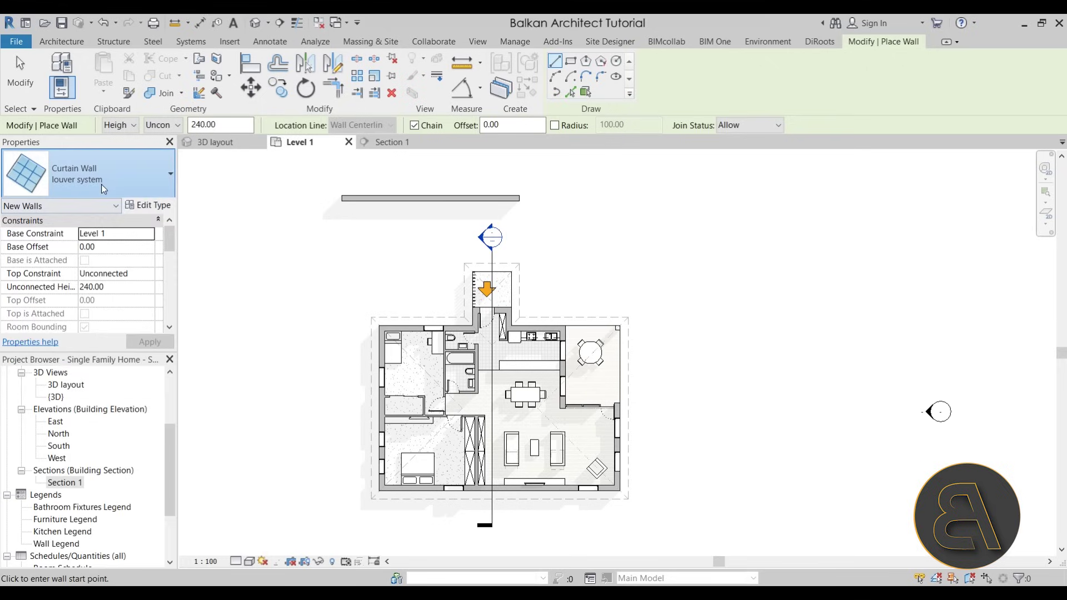
left_click(101, 185)
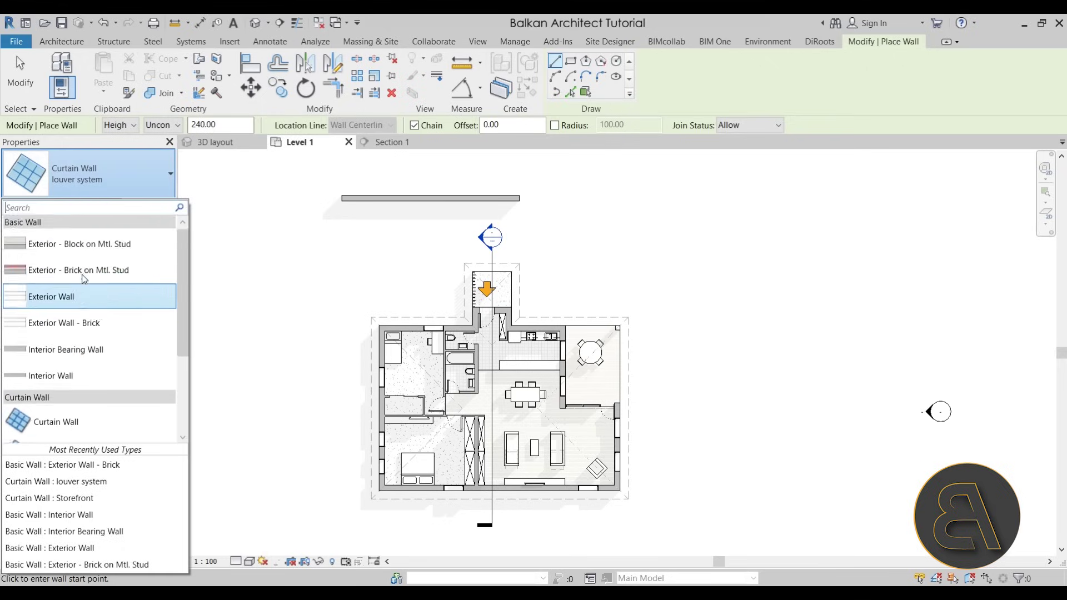
left_click(52, 327)
scroll(373, 244, "up", 3)
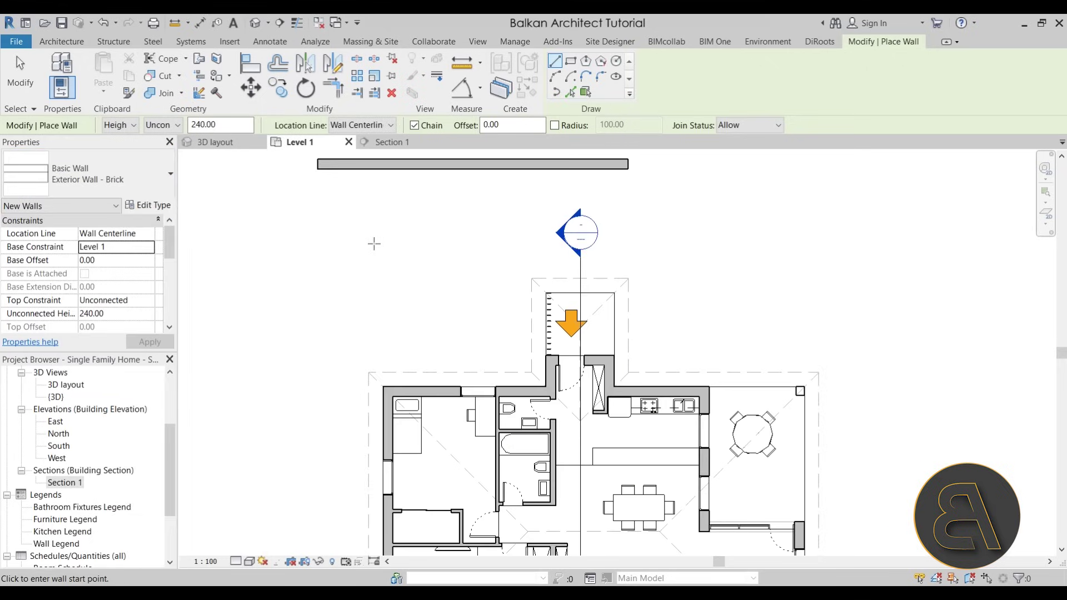
left_click(351, 205)
left_click(351, 339)
key("Escape")
key("Escape")
- Compare the vertical wall's position in the section's Level 1 extents with how it is displayed in the Section 1 view
left_click(558, 285)
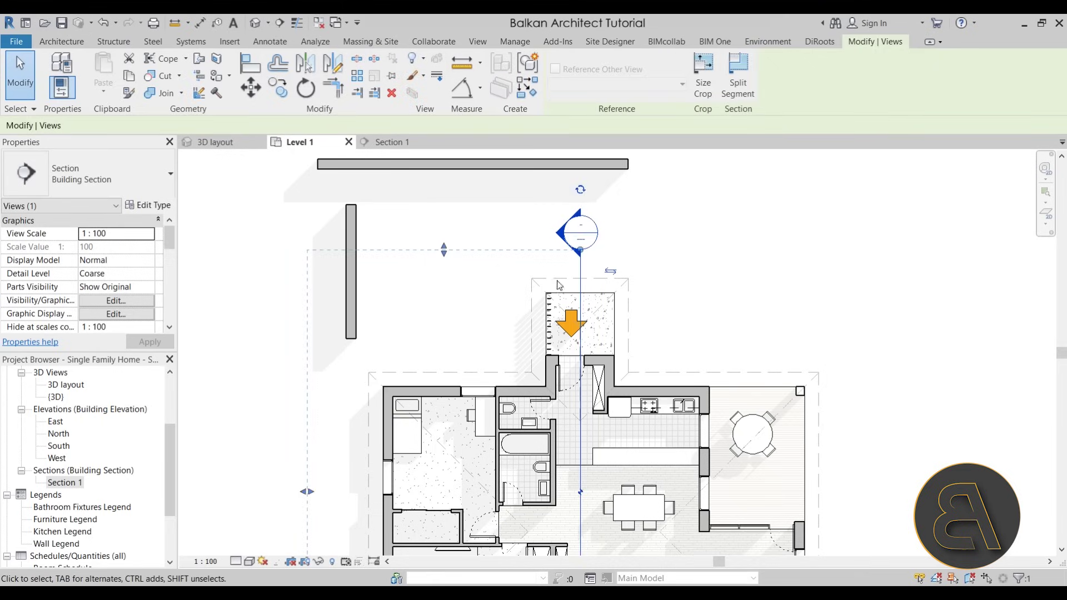
scroll(414, 231, "down", 2)
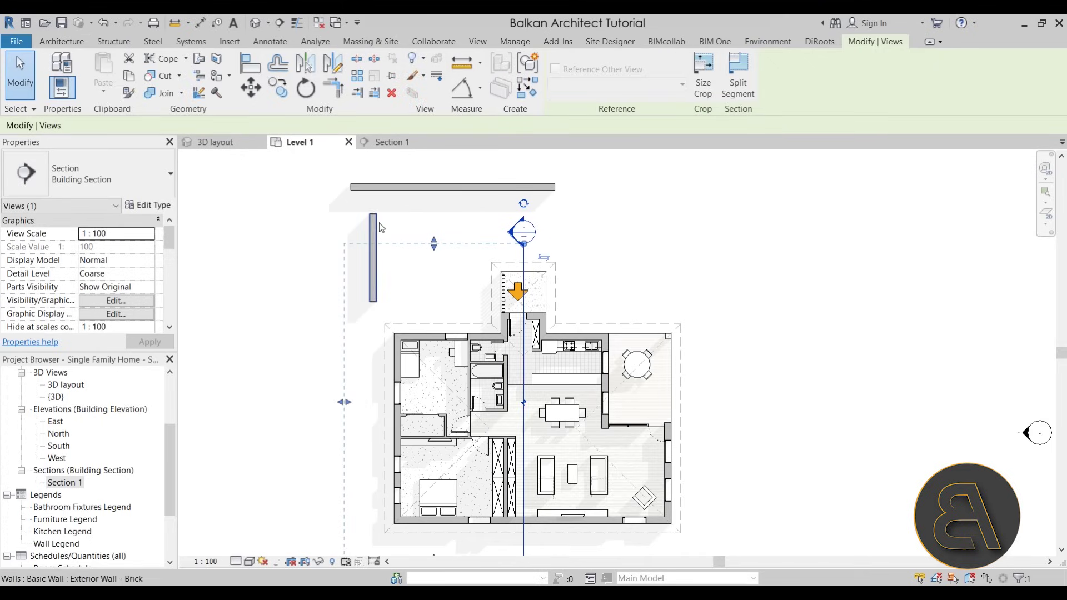
key("Escape")
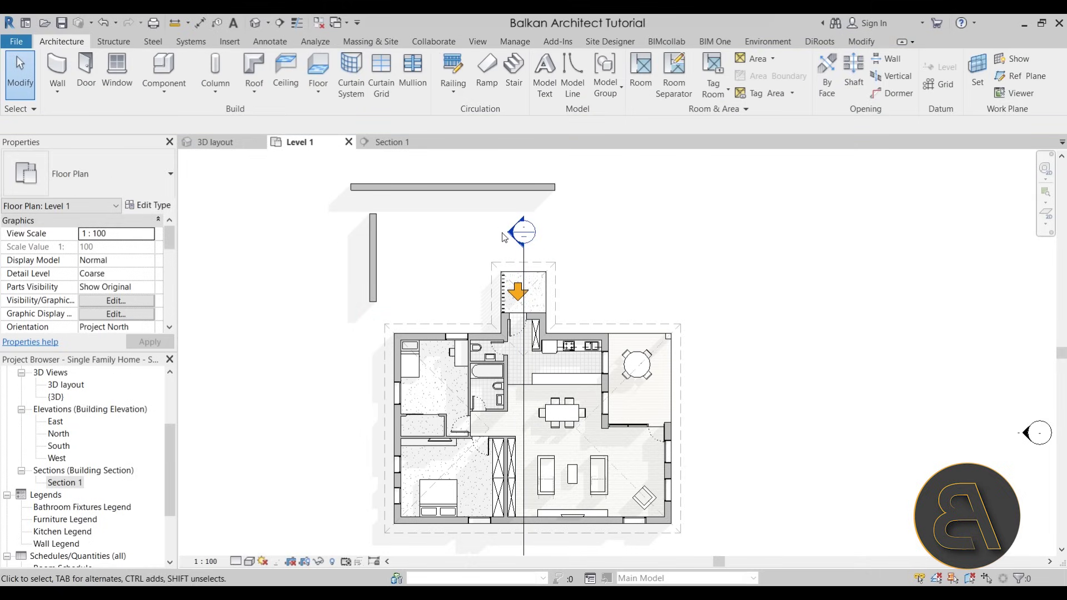
double_click(523, 231)
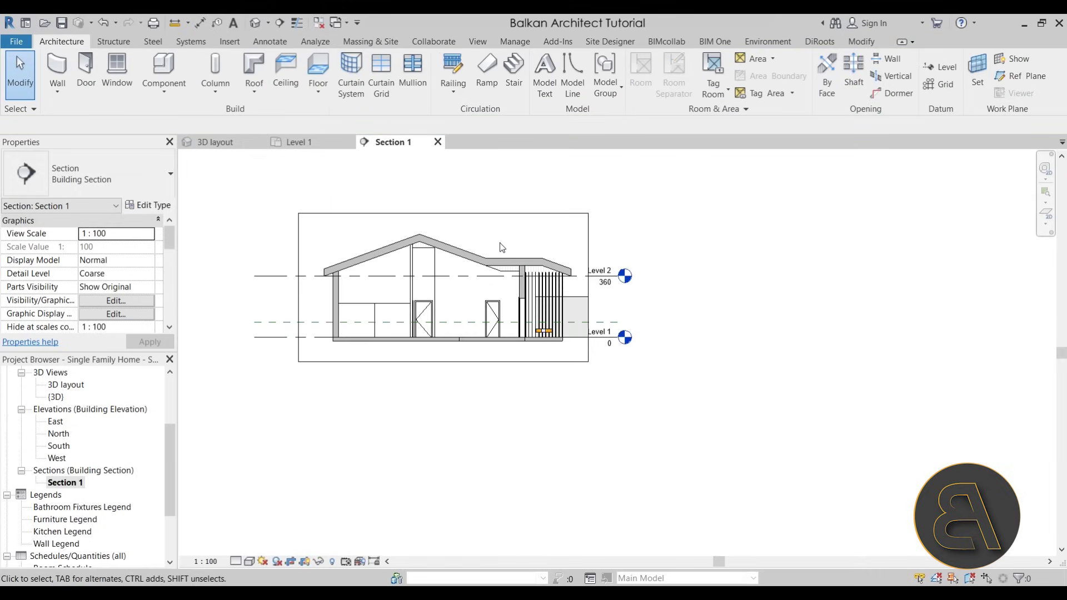
left_click(574, 316)
key("Escape")
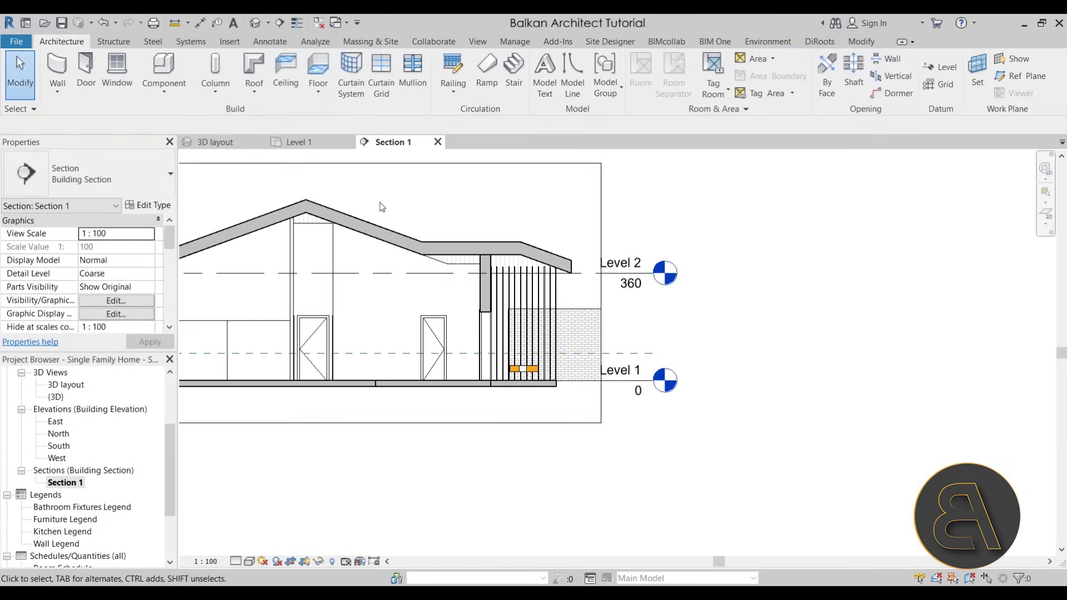
- Move the vertical brick wall in Level 1 away from the section line, beyond the far boundary of its extents
left_click(296, 143)
left_click(372, 295)
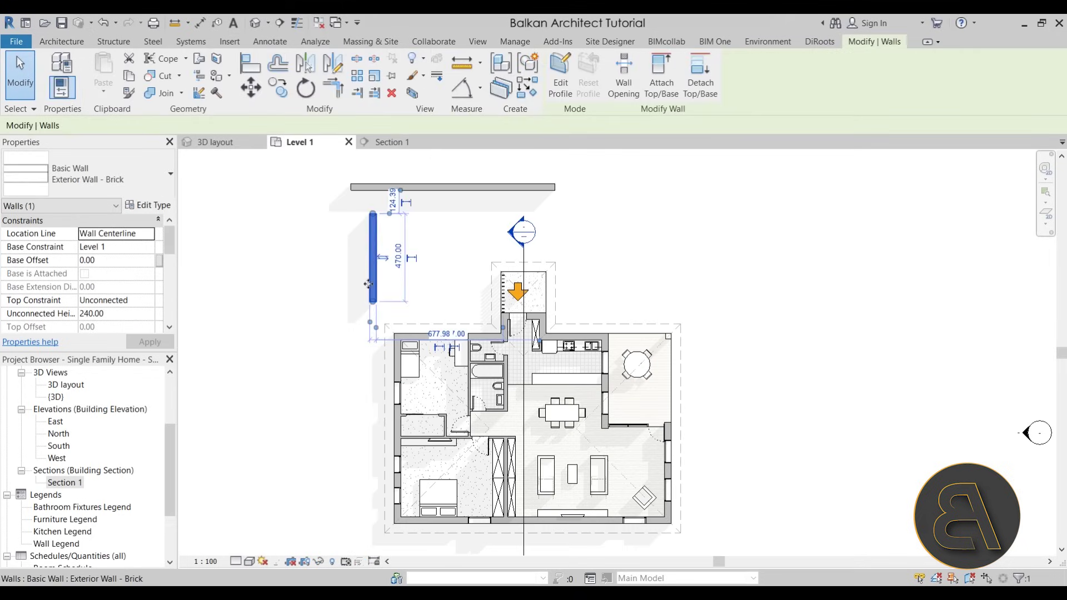
left_click_drag(372, 266, 313, 266)
key("Escape")
- Compare the section's far boundary in Level 1 with the Section 1 view, with the vertical wall outside it
left_click(523, 264)
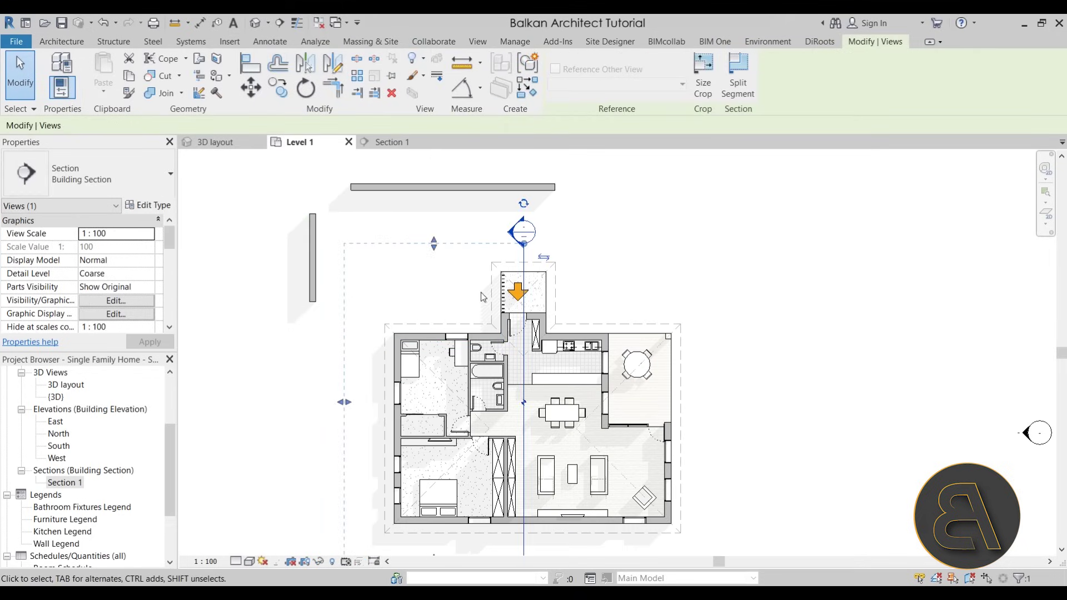
scroll(325, 235, "down", 1)
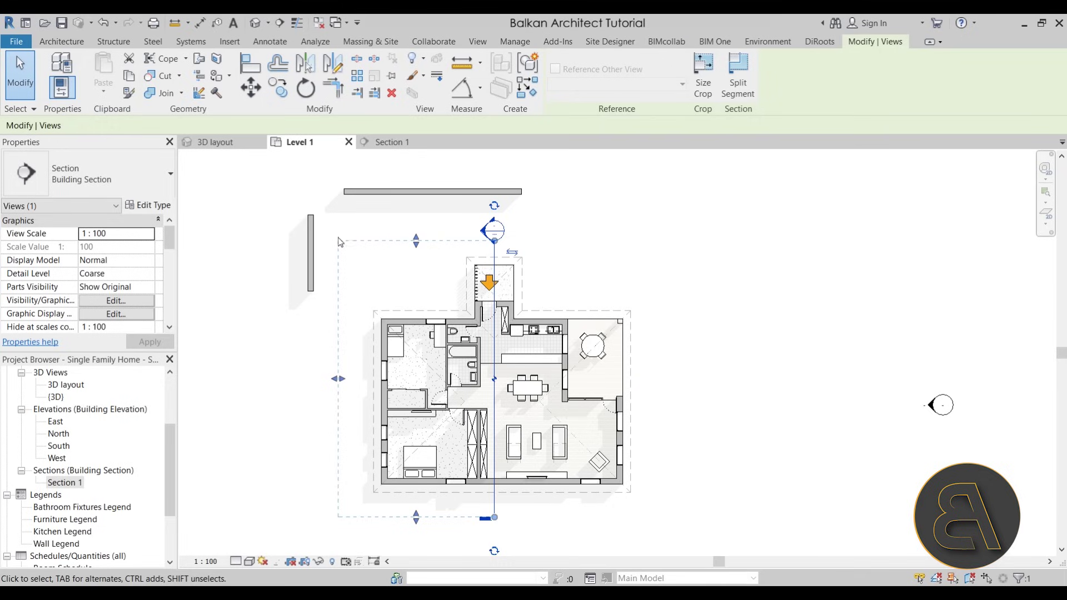
left_click(381, 275)
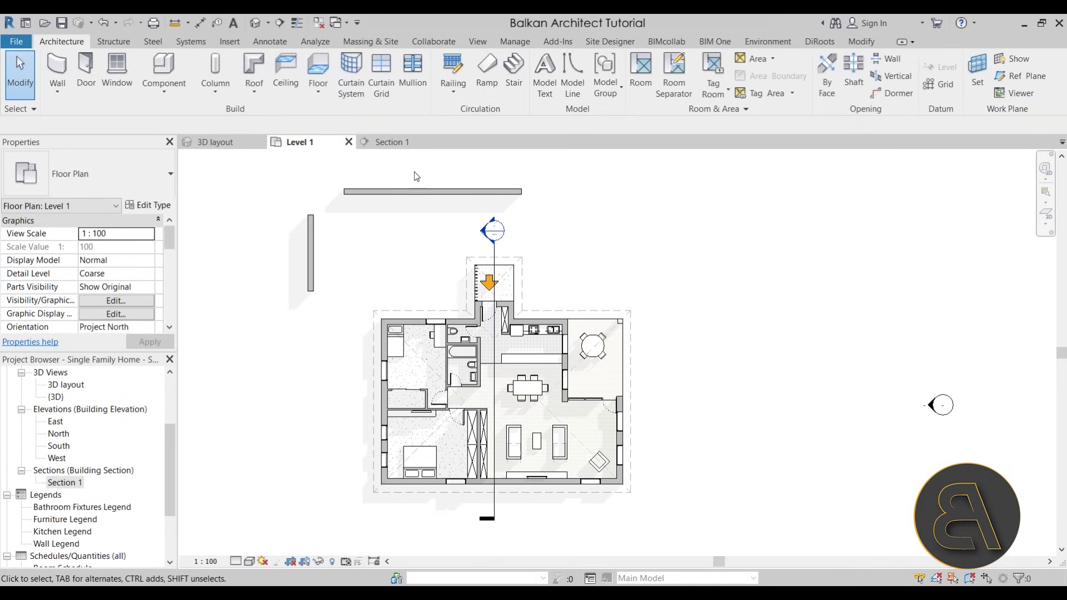
double_click(485, 236)
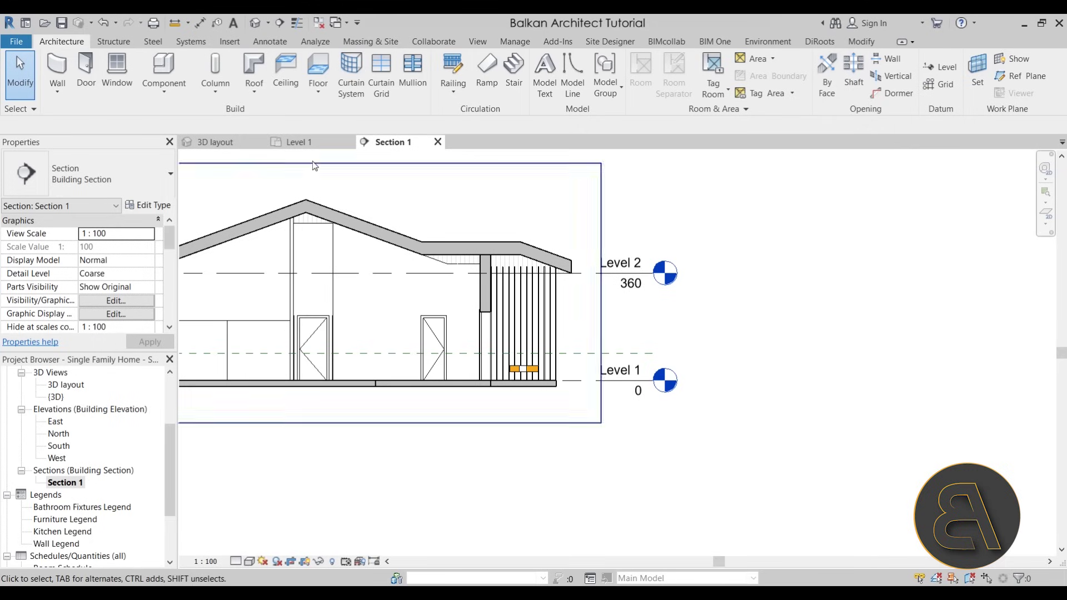
- Extend the section's far boundary past the vertical wall and its side boundary beyond the wall's upper end, and check the Section 1 view
left_click(307, 143)
left_click(487, 255)
left_click_drag(369, 345, 342, 345)
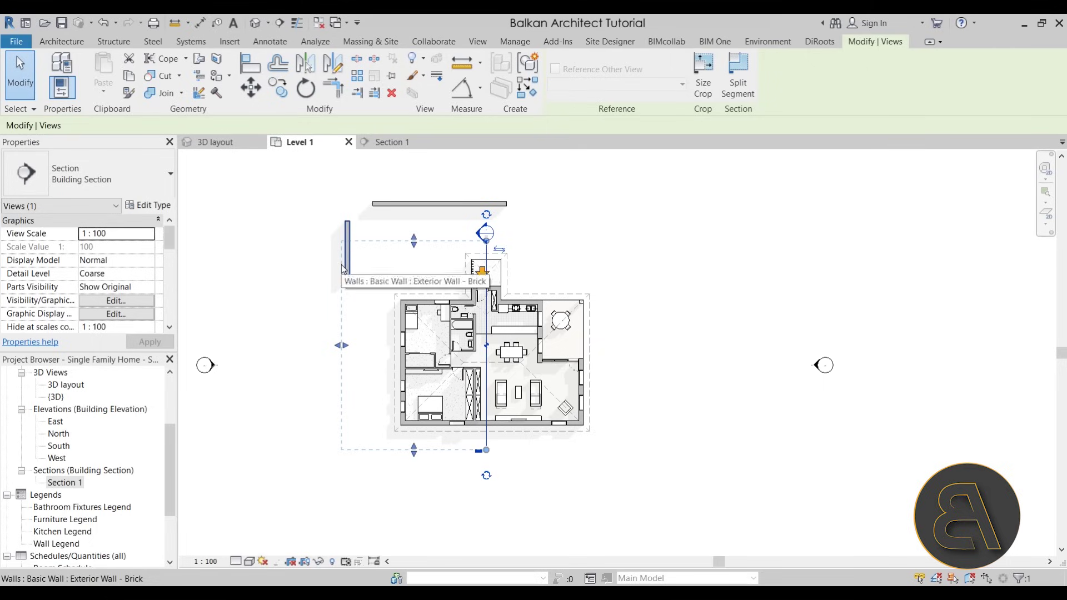
left_click_drag(414, 240, 414, 220)
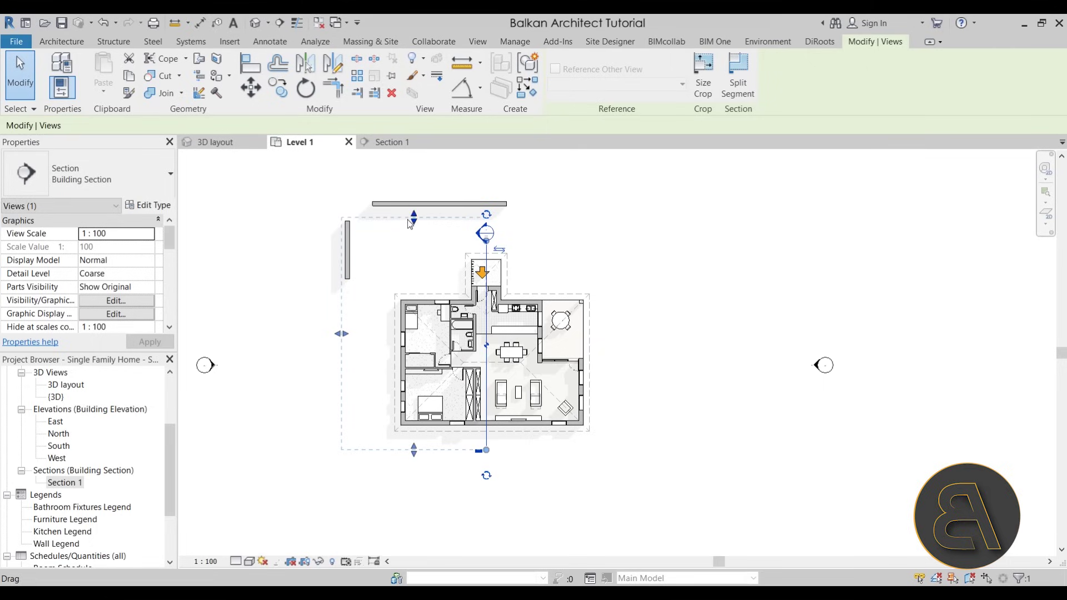
left_click(389, 147)
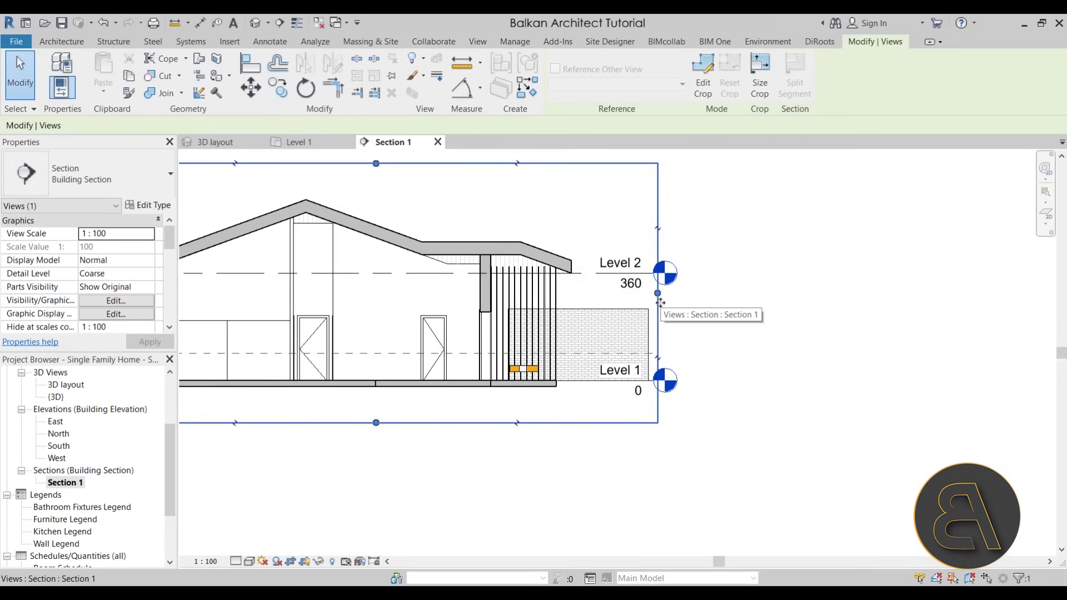
- Place the Section 1 view side by side with the Level 1 plan and fit the whole section in it
scroll(483, 403, "down", 2)
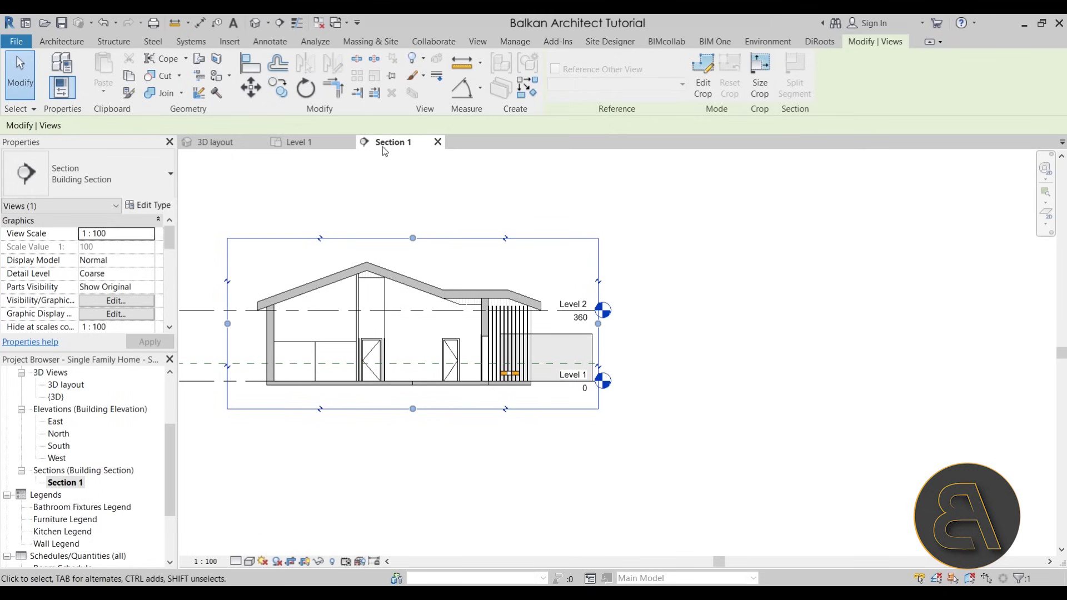
left_click_drag(392, 145, 1064, 299)
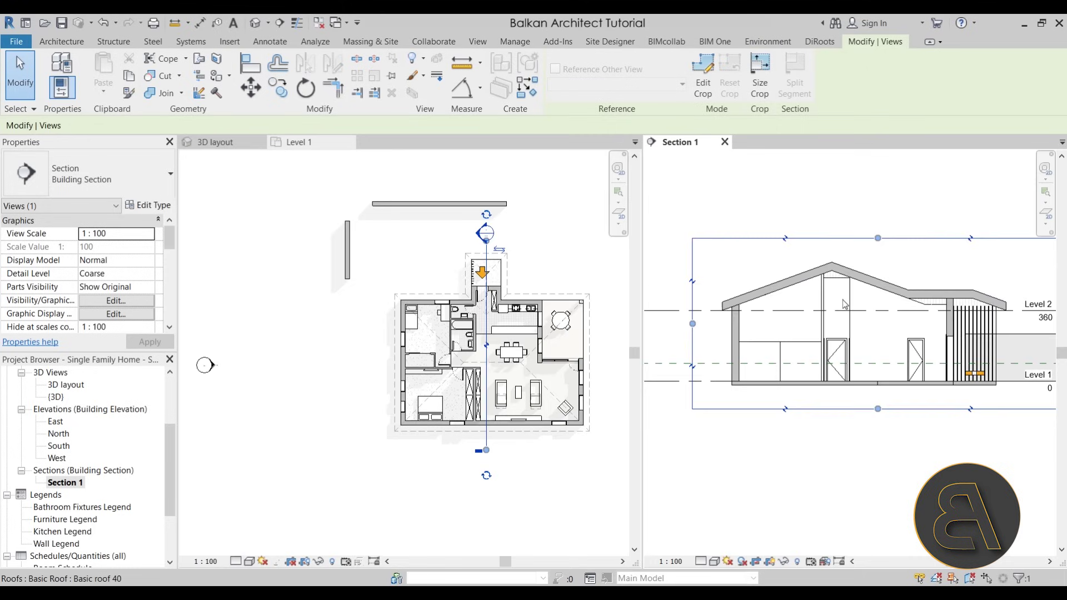
left_click(835, 410)
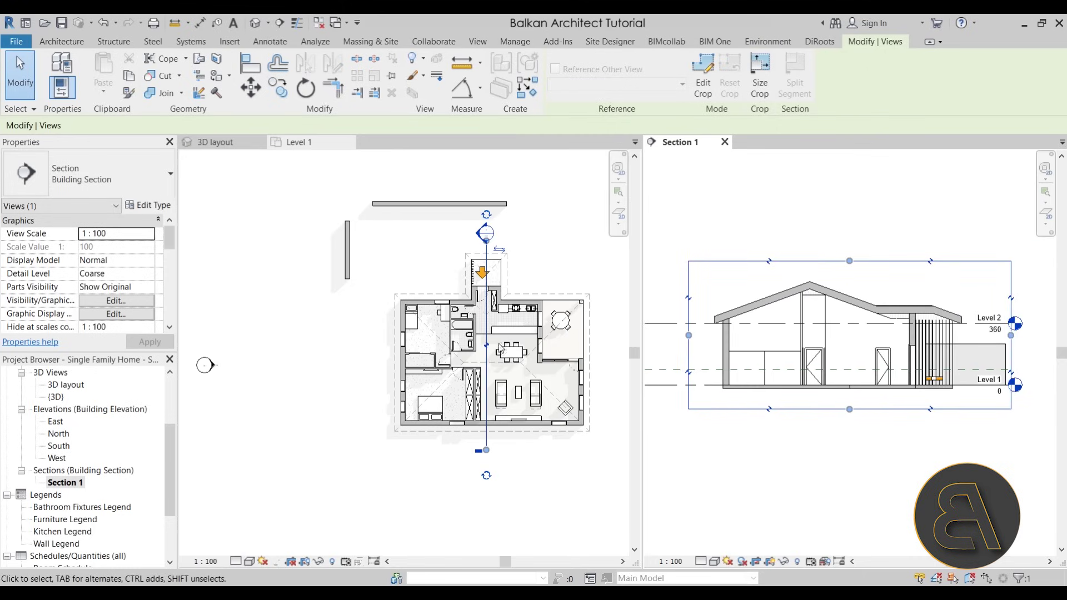
- Pull the section's side boundary back across the vertical wall and its far boundary in between that wall and the house
left_click(482, 253)
left_click(483, 253)
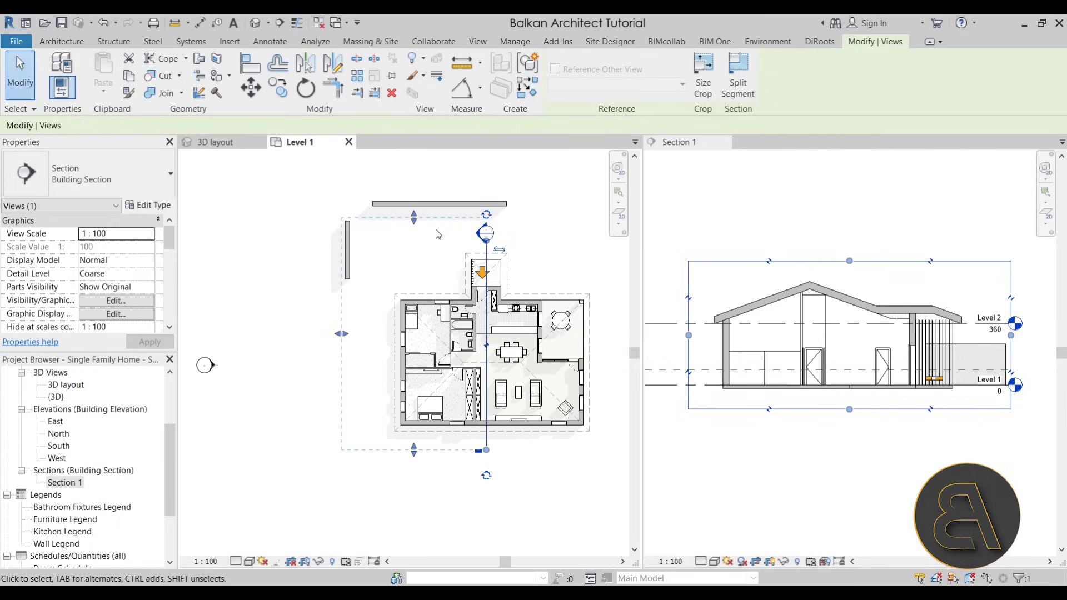
left_click_drag(416, 251, 416, 249)
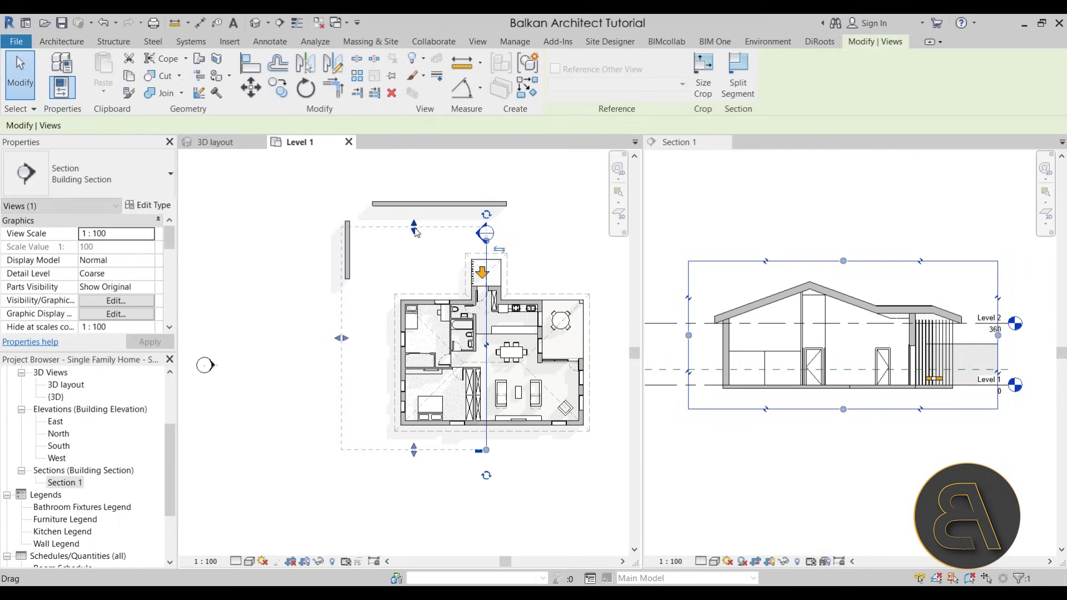
left_click_drag(414, 243, 415, 233)
left_click_drag(343, 345, 360, 343)
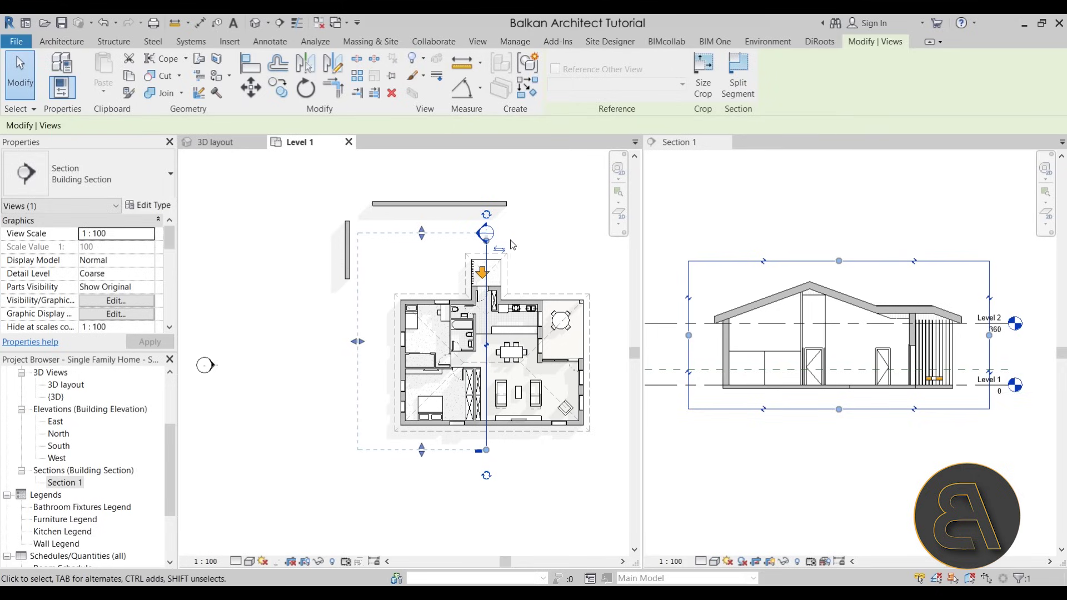
- Pull the section's far boundary closer to the house, to a far clip offset of about 892, and bring up its extents properties
scroll(479, 254, "up", 3)
scroll(482, 252, "down", 2)
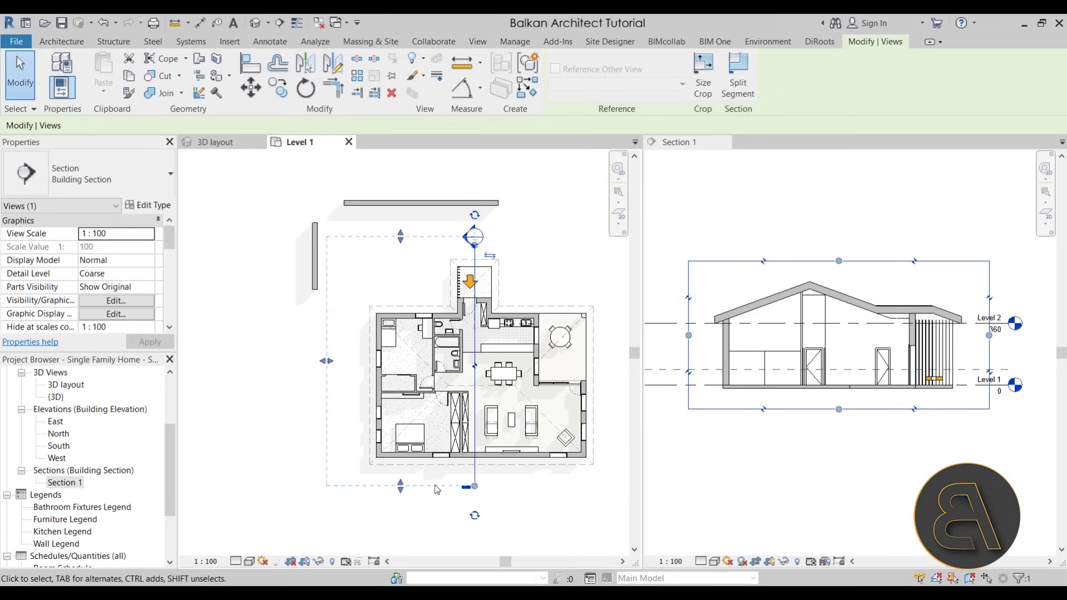
mouse_move(329, 360)
left_mouse_down()
mouse_move(291, 362)
mouse_move(348, 361)
left_mouse_up()
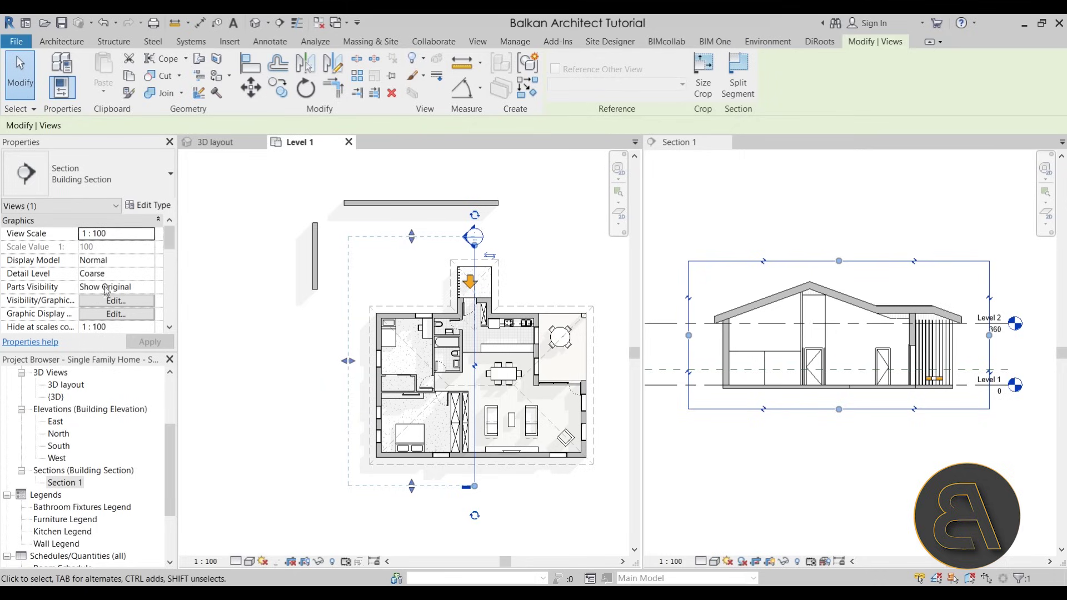
scroll(111, 289, "down", 5)
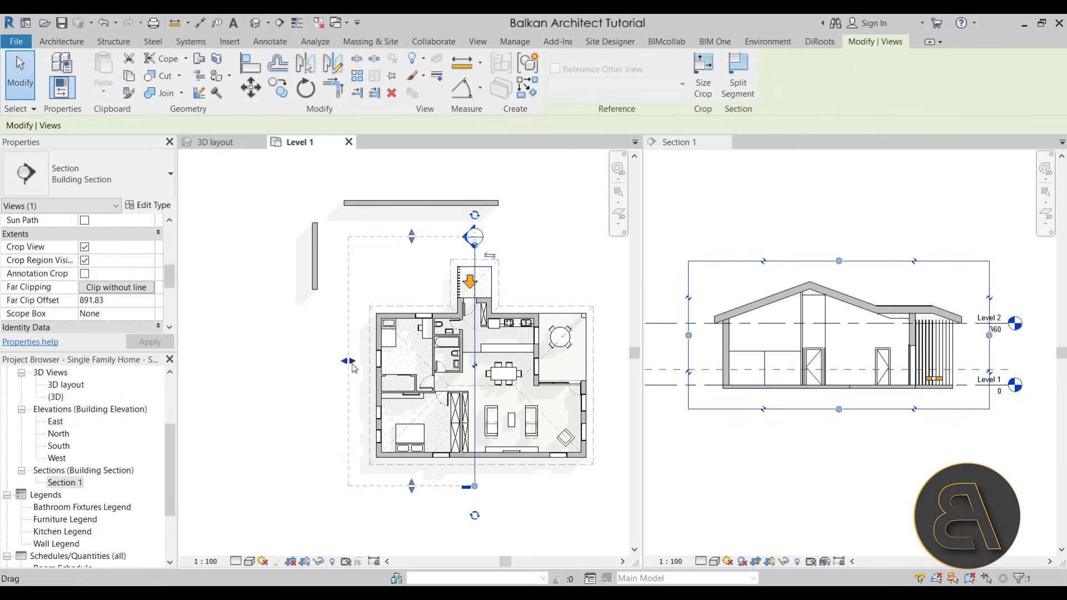
mouse_move(352, 364)
left_mouse_down()
mouse_move(254, 362)
mouse_move(359, 362)
mouse_move(349, 362)
left_mouse_up()
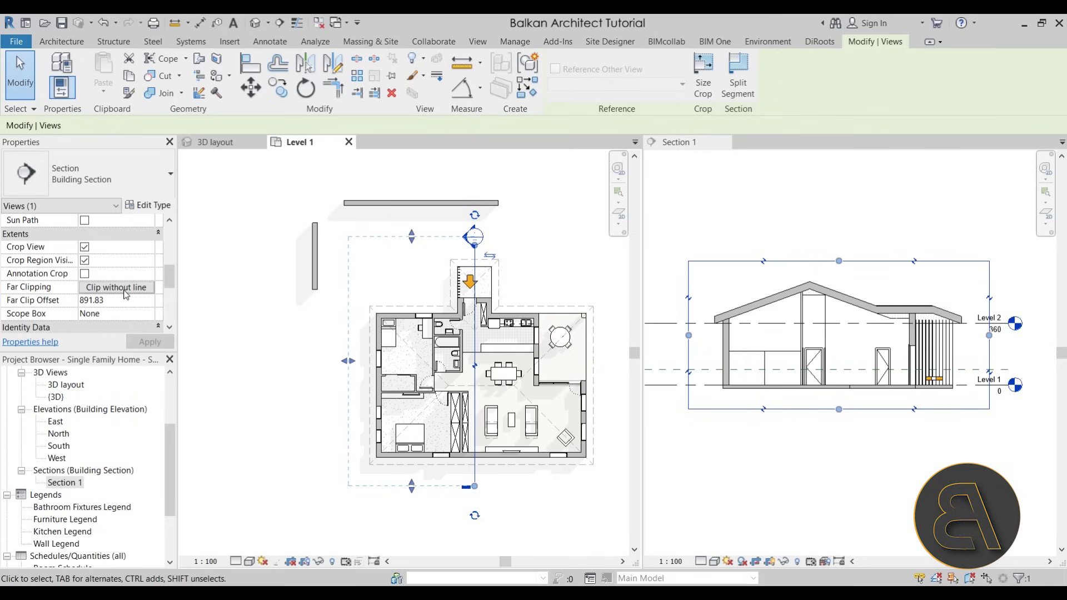
- Set the section's far clipping to No clip and inspect the outlying wall in the Section 1 view
left_click(92, 288)
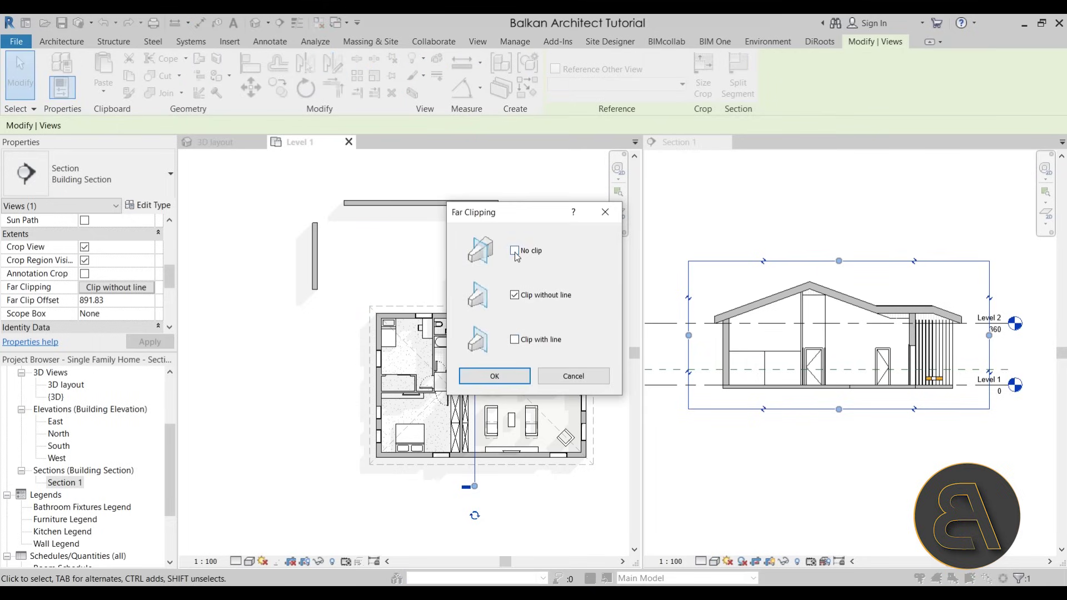
left_click(508, 379)
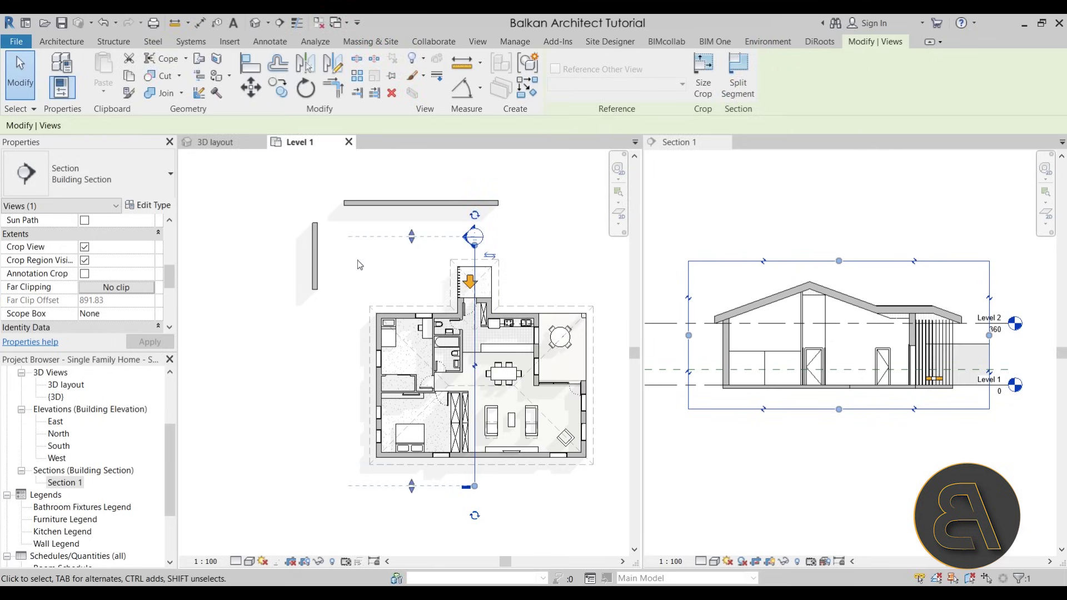
left_click(970, 347)
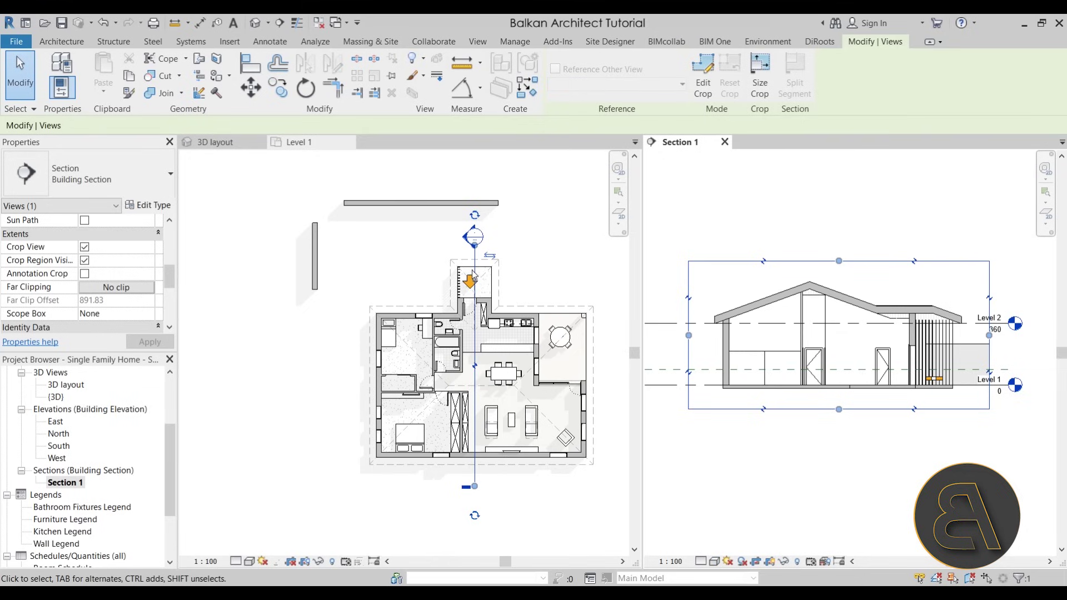
- Set the section's far clipping to Clip with line
left_click(100, 288)
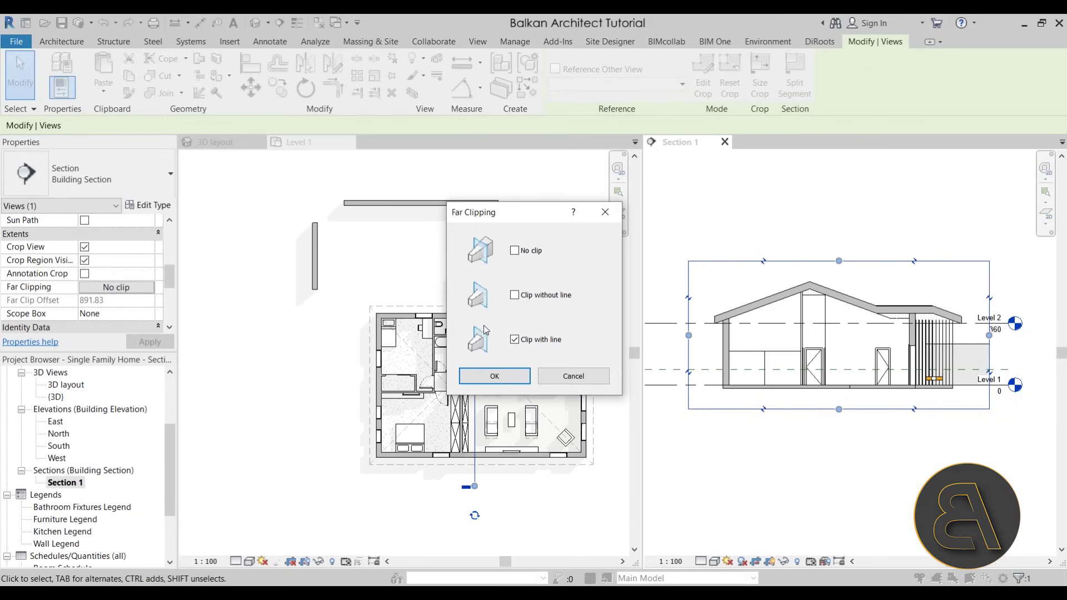
left_click(488, 377)
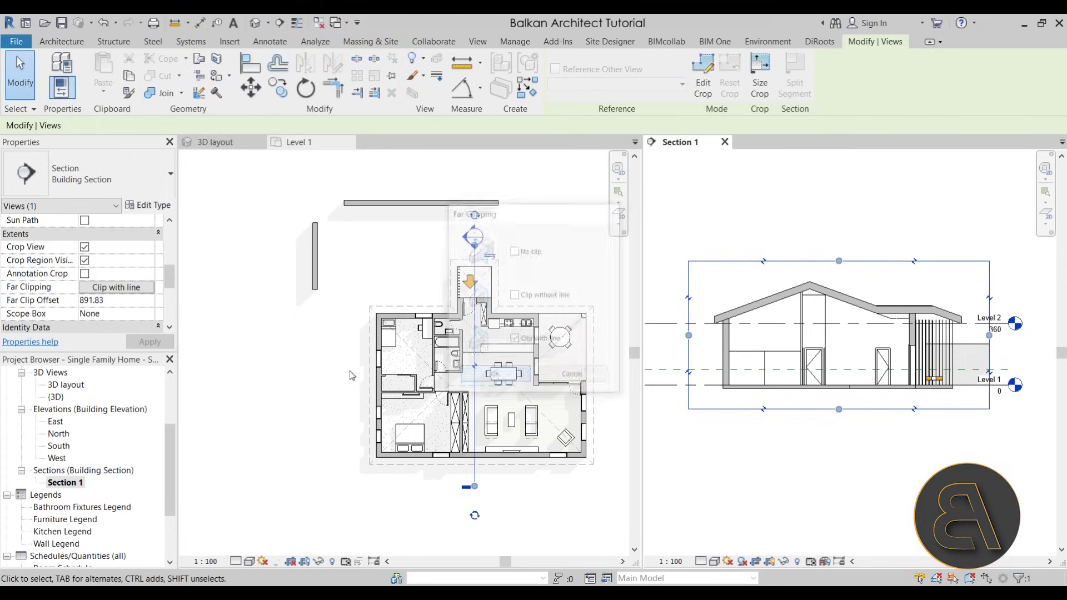
left_click(325, 370)
scroll(261, 309, "up", 3)
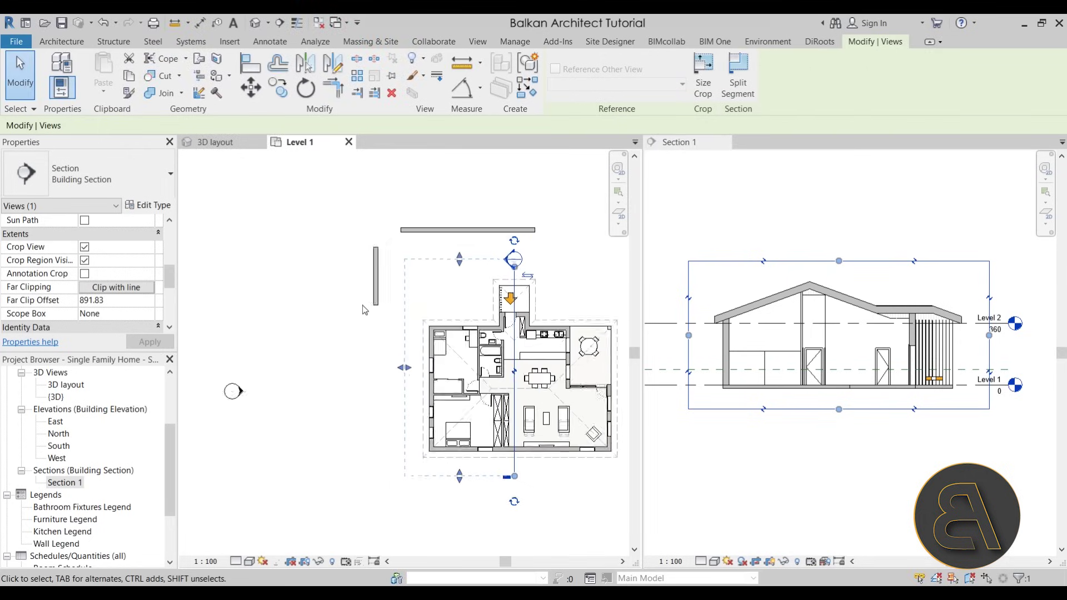
- Move the vertical brick wall down so it stands beside the house's exterior wall, still outside the section's far boundary
left_click_drag(378, 292, 383, 351)
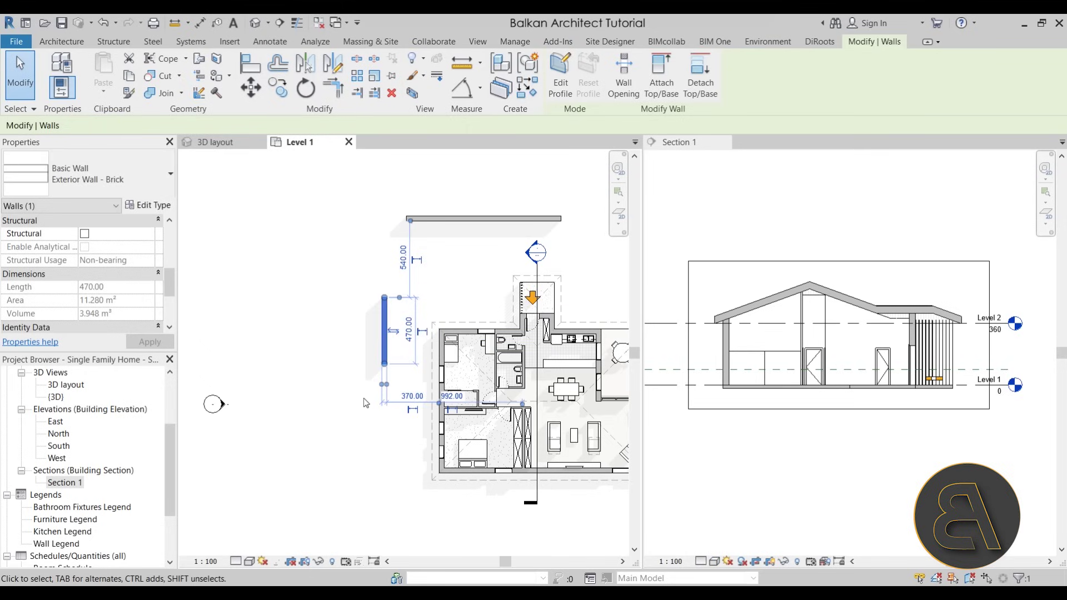
key("Escape")
- Draw two slanted Exterior Wall - Brick walls running outward away from the house, one from each end of the vertical brick wall
left_click(57, 70)
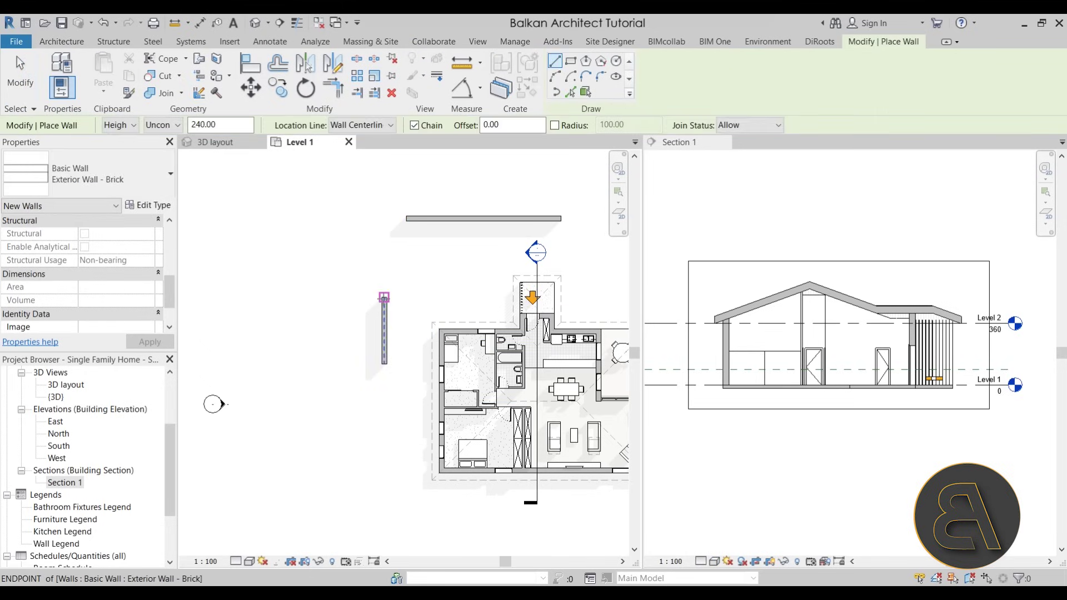
left_click(383, 298)
left_click(247, 224)
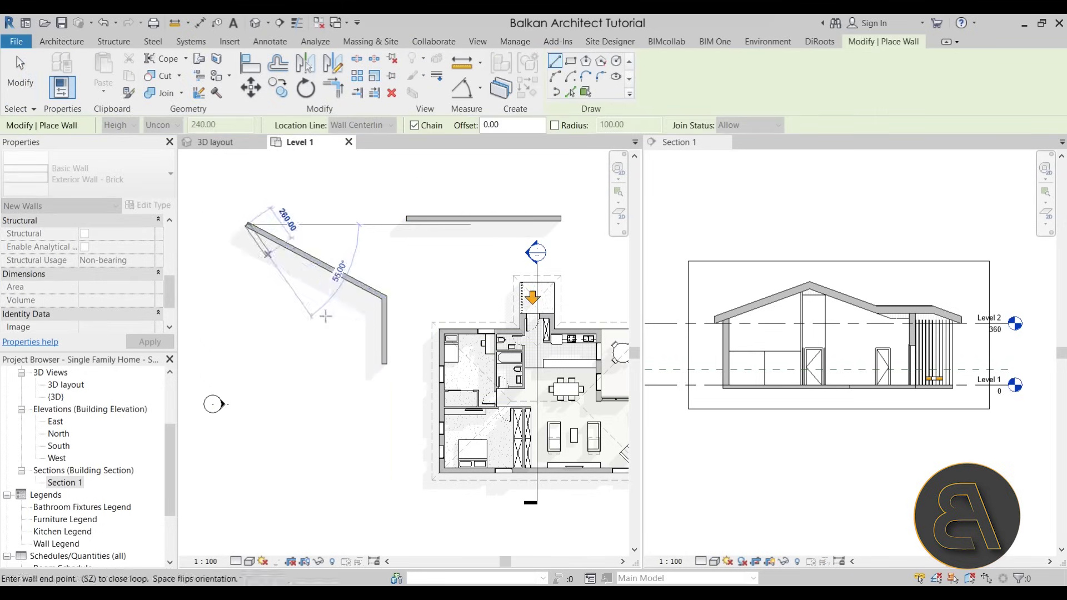
key("Escape")
left_click(383, 364)
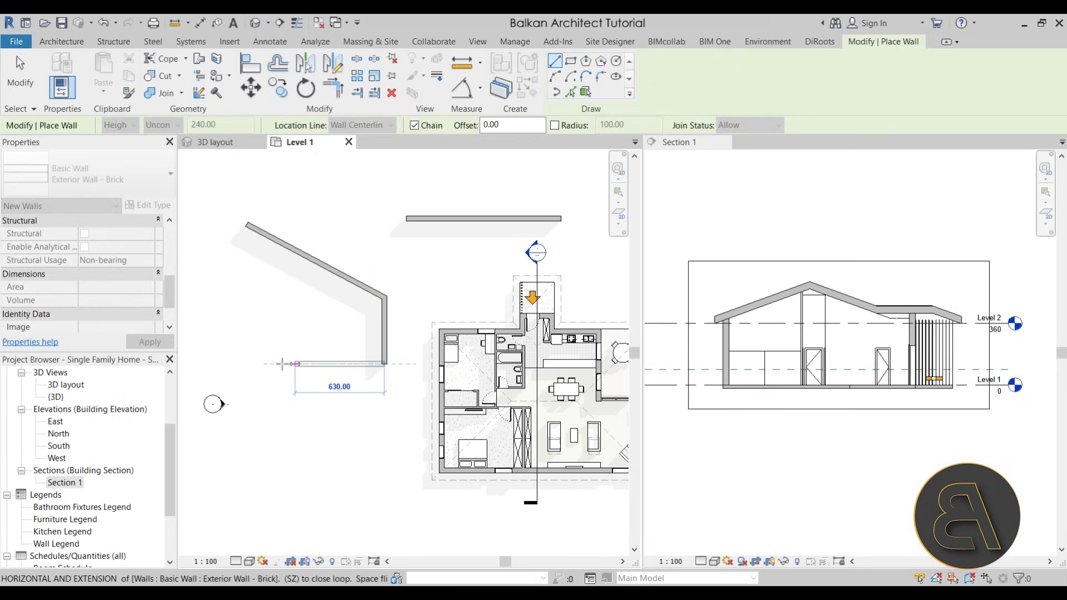
left_click(221, 446)
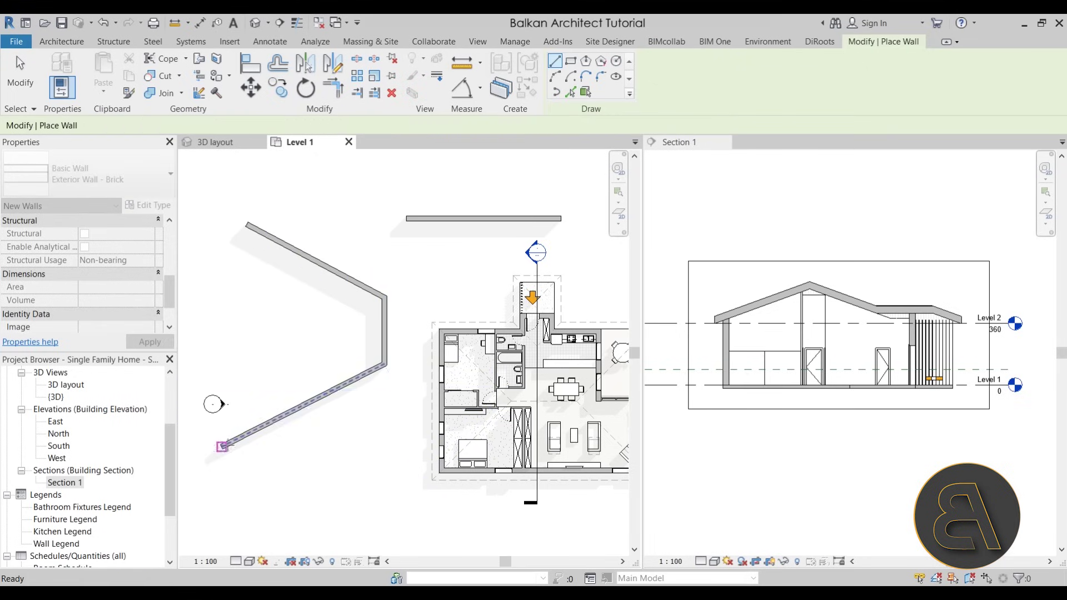
key("Escape")
key("Escape")
- Move the section line so it cuts both slanted walls and pull its far boundary in to a far clip offset of about 420
left_click(538, 359)
left_click_drag(538, 358, 367, 355)
left_click_drag(240, 347, 308, 348)
left_click(308, 348)
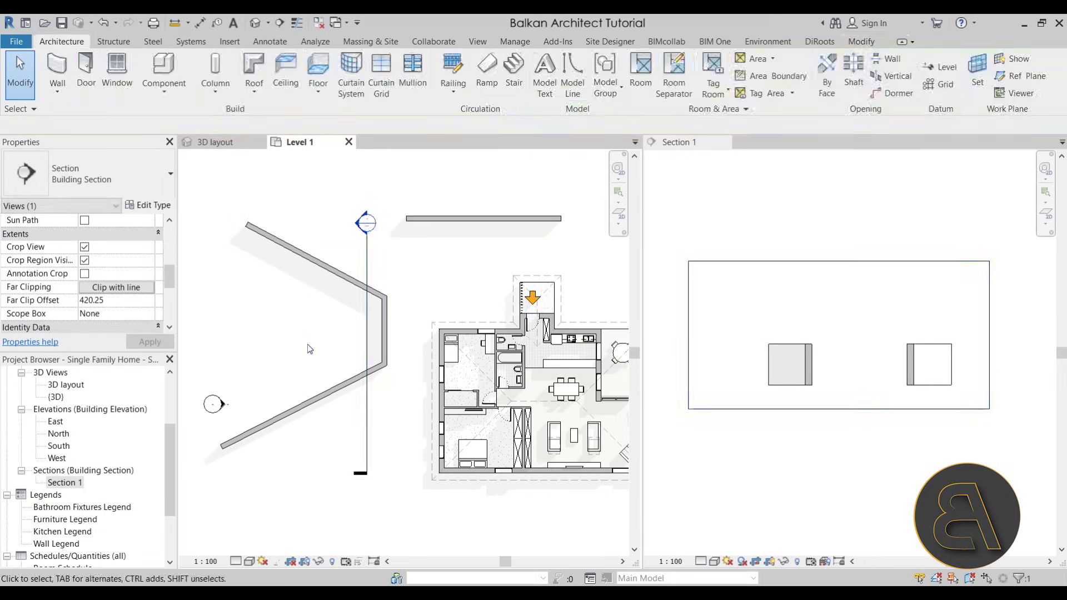
scroll(864, 349, "up", 3)
left_click(848, 396)
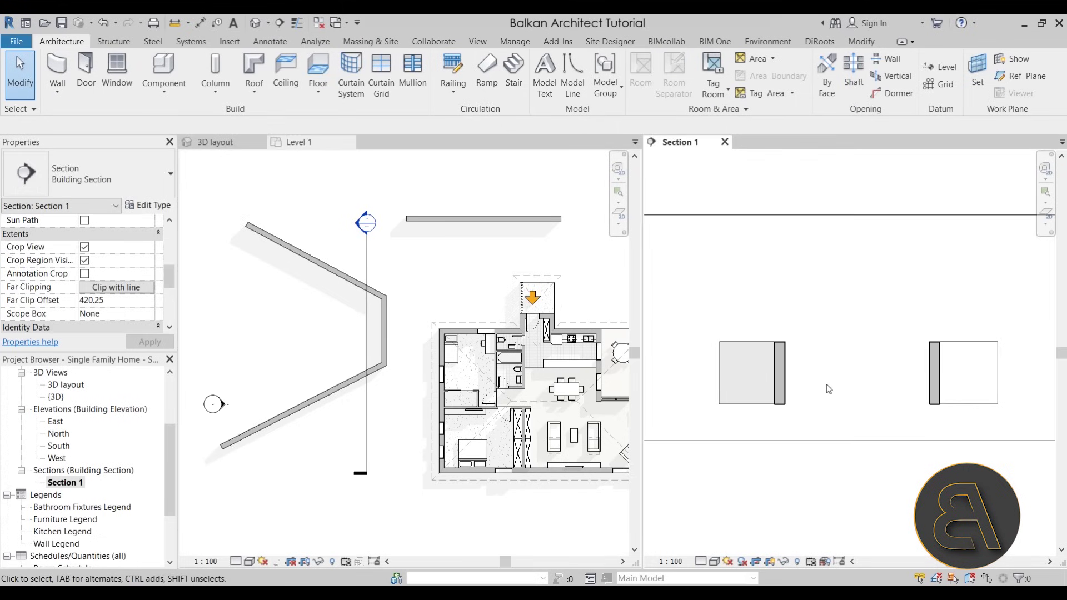
middle_click_drag(826, 385, 779, 361)
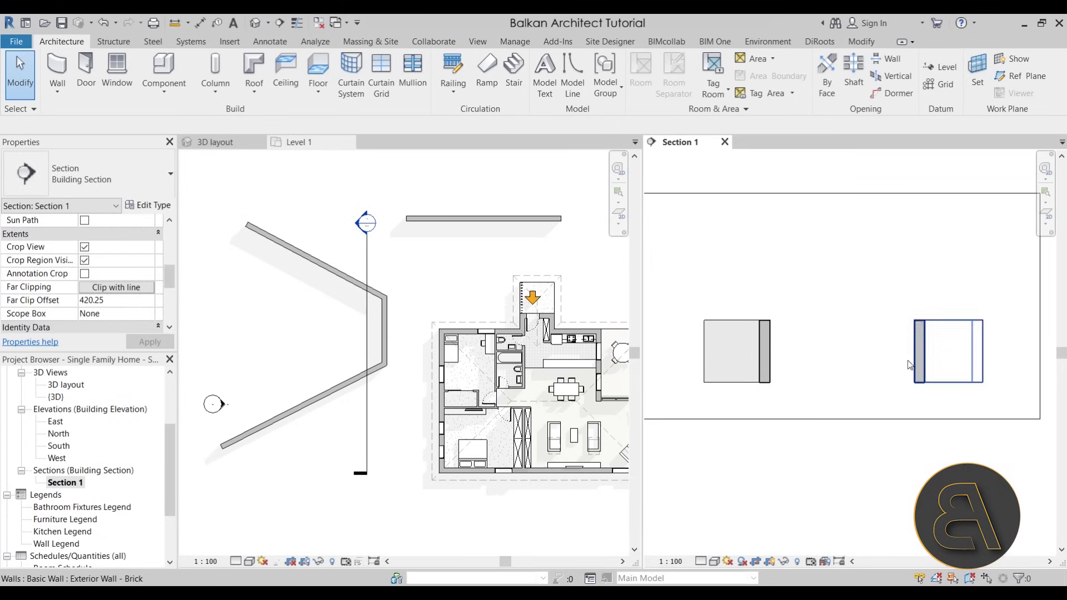
- Move the upper slanted brick wall down closer to the lower one, shortening the vertical wall between them
left_click(356, 286)
left_click_drag(354, 284, 350, 320)
left_click(858, 358)
- Push the section's far boundary outward to a far clip offset of about 518
left_click(361, 351)
left_click(365, 351)
left_click_drag(307, 350, 294, 347)
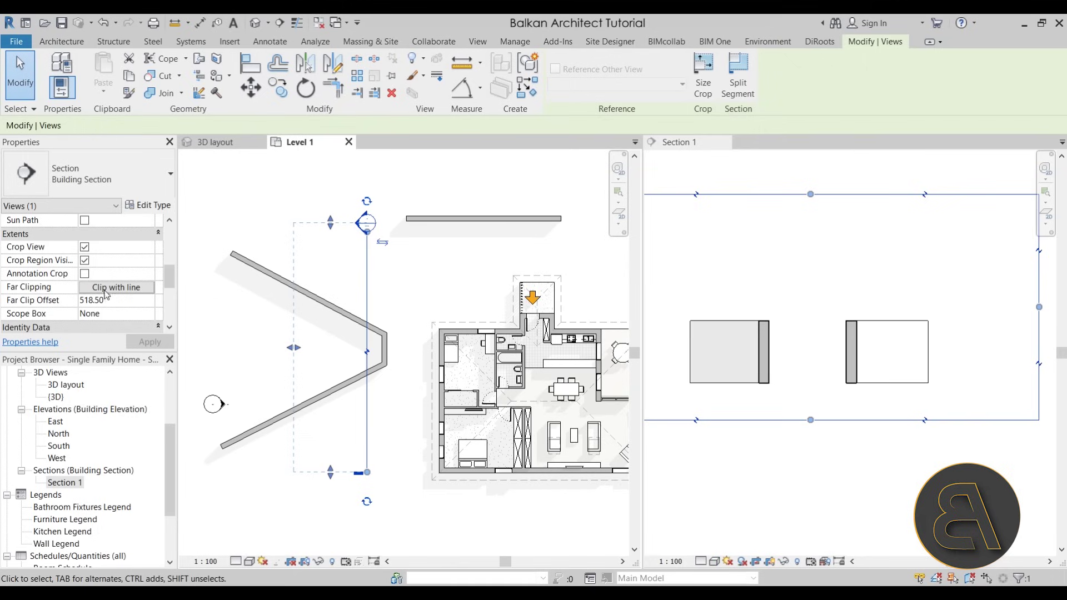
- Set the section's far clipping to Clip without line
left_click(127, 294)
left_click_drag(542, 216, 176, 203)
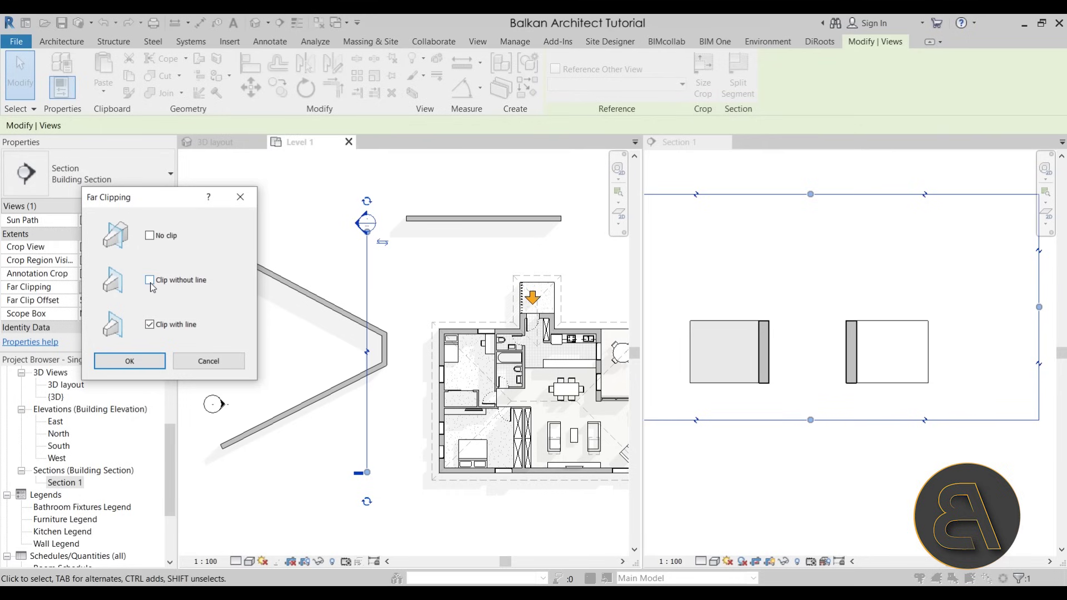
left_click(146, 362)
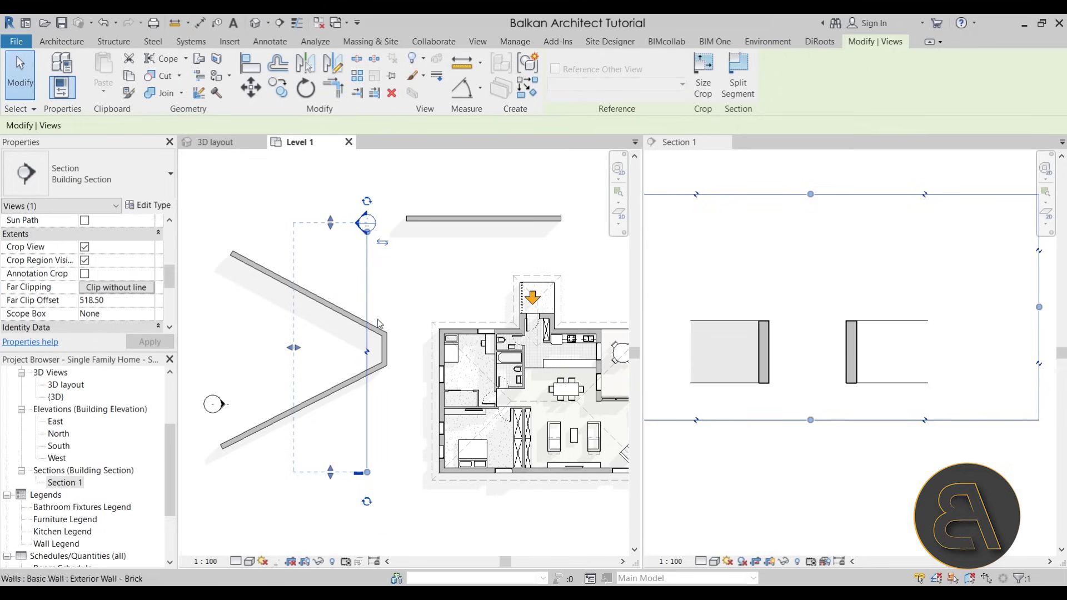
- Extend the section head upward and tighten the view extents around the slanted walls, with a far clip offset of about 192
left_click_drag(330, 222, 366, 190)
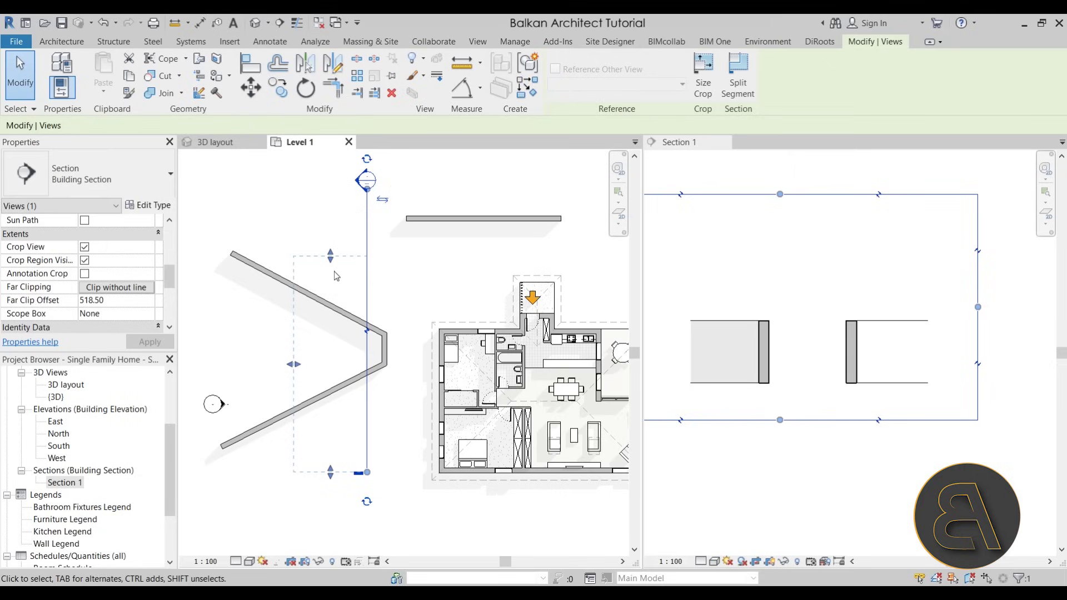
left_click_drag(330, 260, 330, 300)
left_click_drag(337, 482, 337, 423)
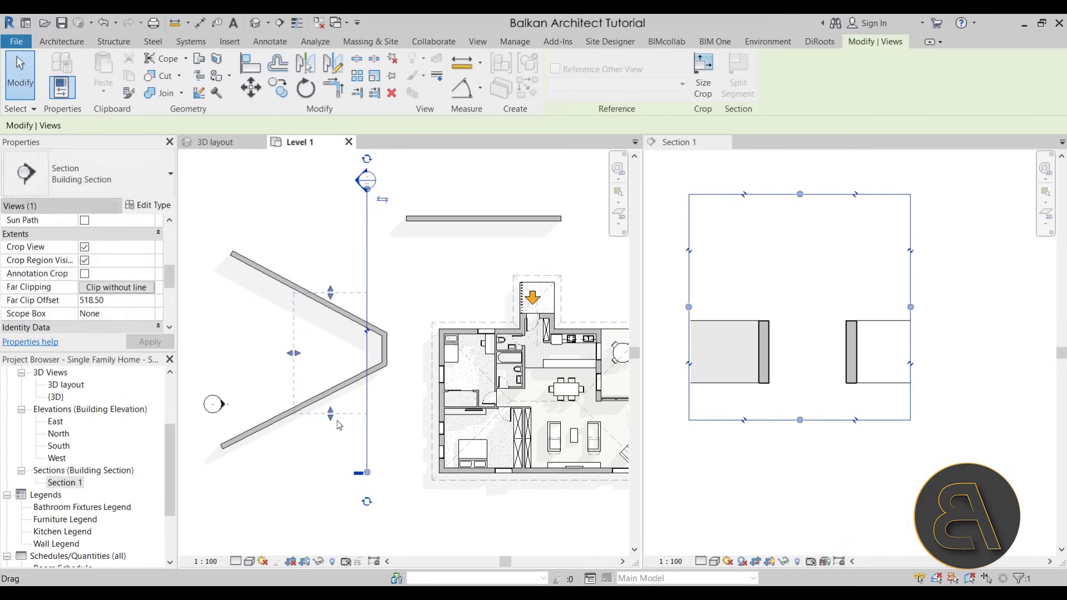
left_click_drag(289, 356, 343, 361)
left_click_drag(354, 414, 353, 399)
left_click_drag(354, 293, 353, 301)
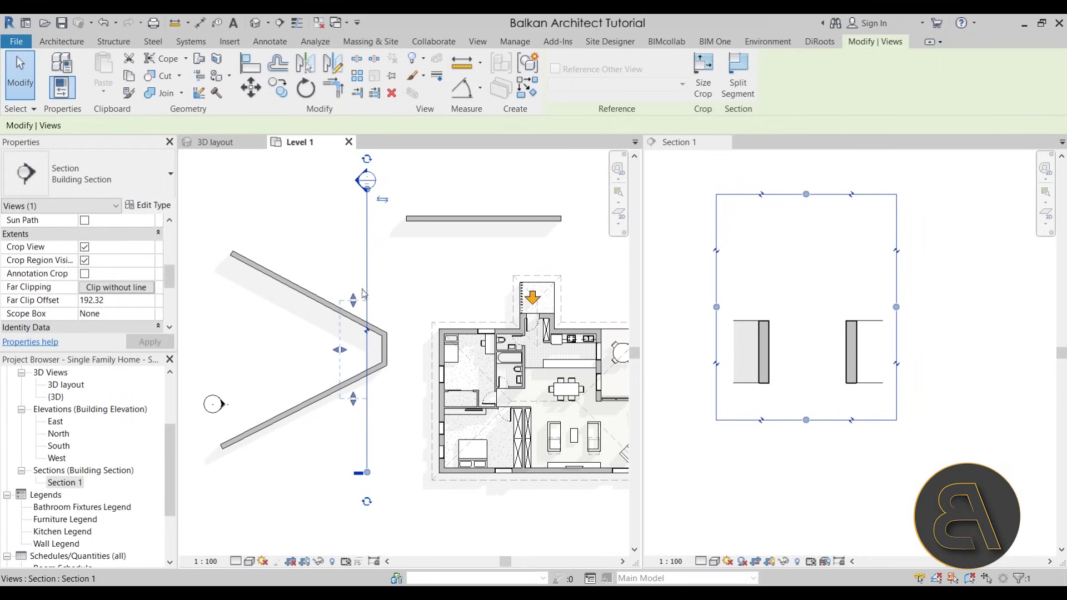
left_click(348, 307)
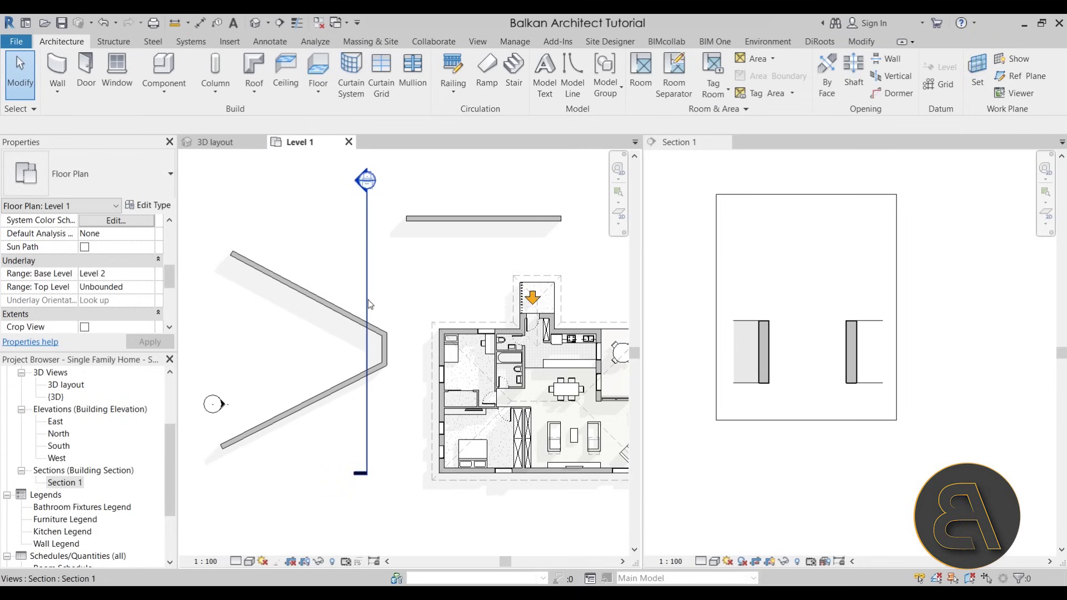
- Widen the section's side extents beyond both slanted walls and push the far boundary out to an offset of about 487
left_click(366, 300)
left_click_drag(353, 398, 353, 464)
left_click_drag(339, 333, 300, 334)
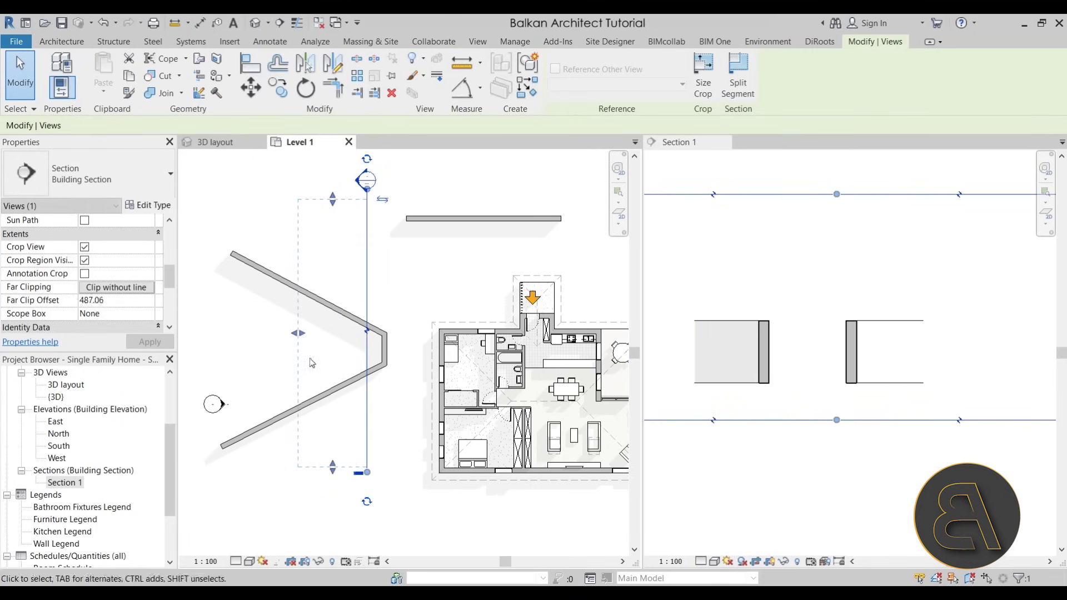
- Open the South elevation from its marker on the Level 1 plan and check the section's vertical extents there
scroll(374, 367, "down", 2)
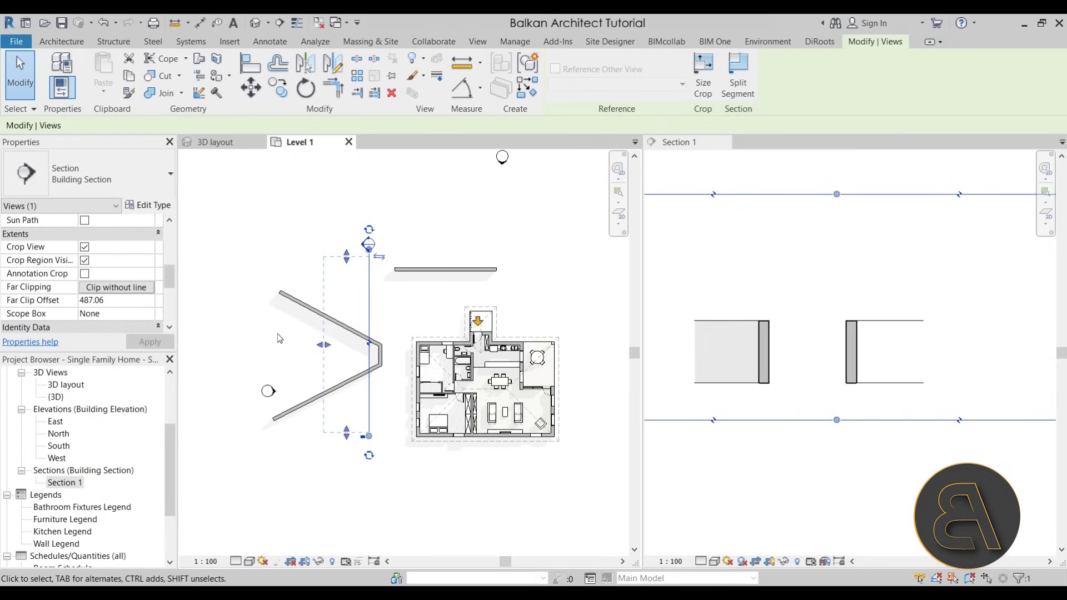
scroll(328, 340, "down", 2)
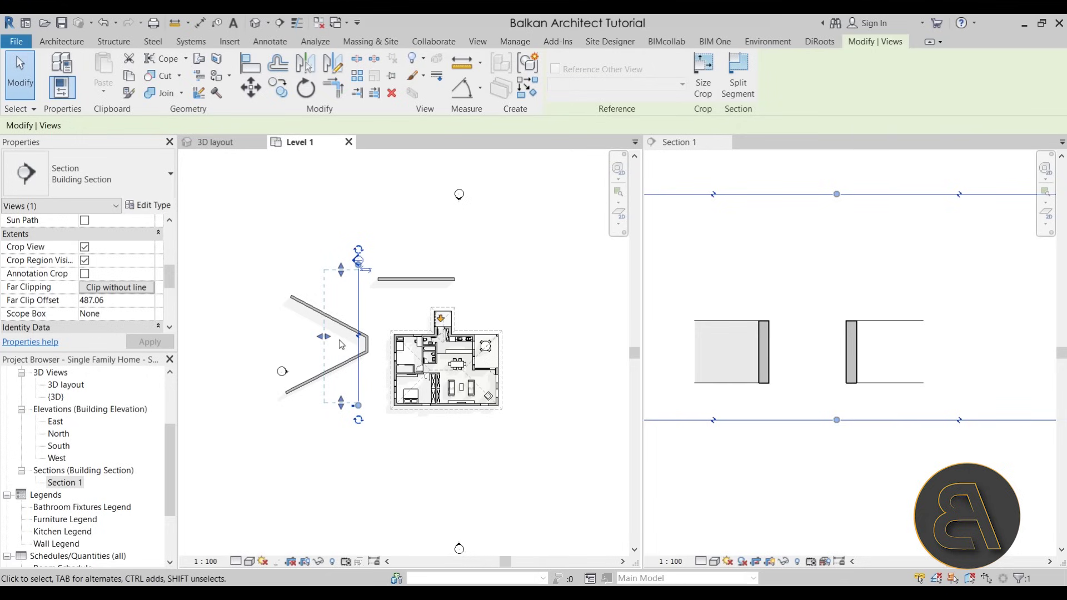
scroll(833, 336, "down", 2)
left_click(814, 332)
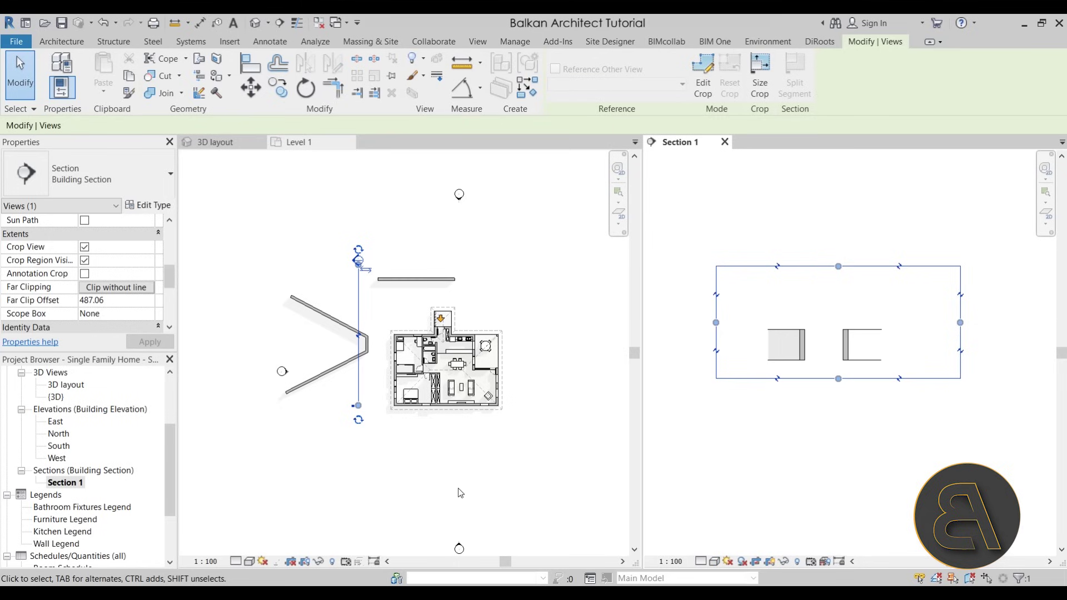
double_click(459, 548)
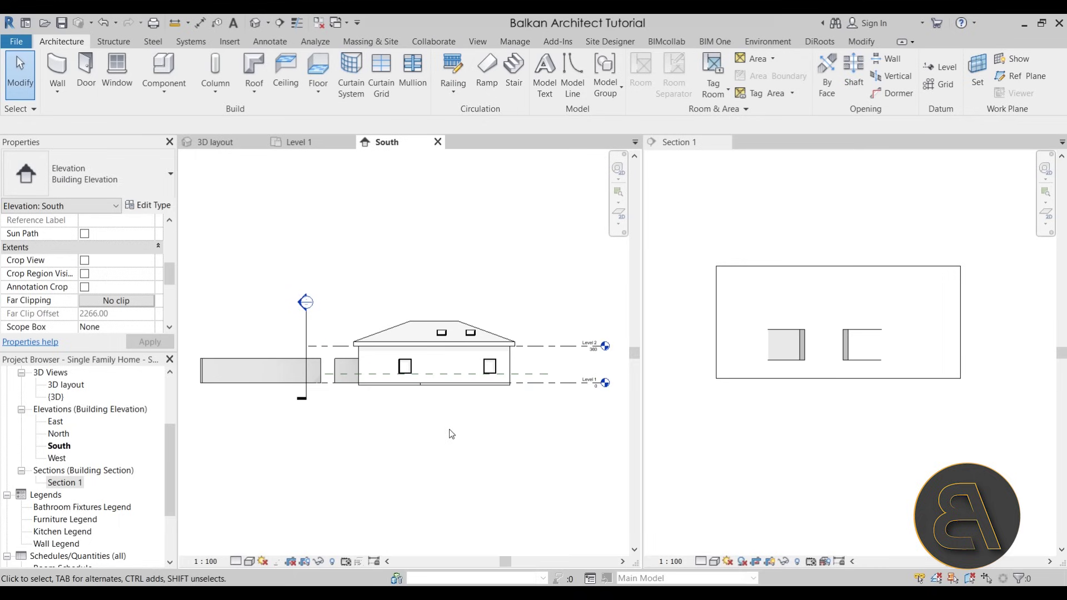
left_click(303, 335)
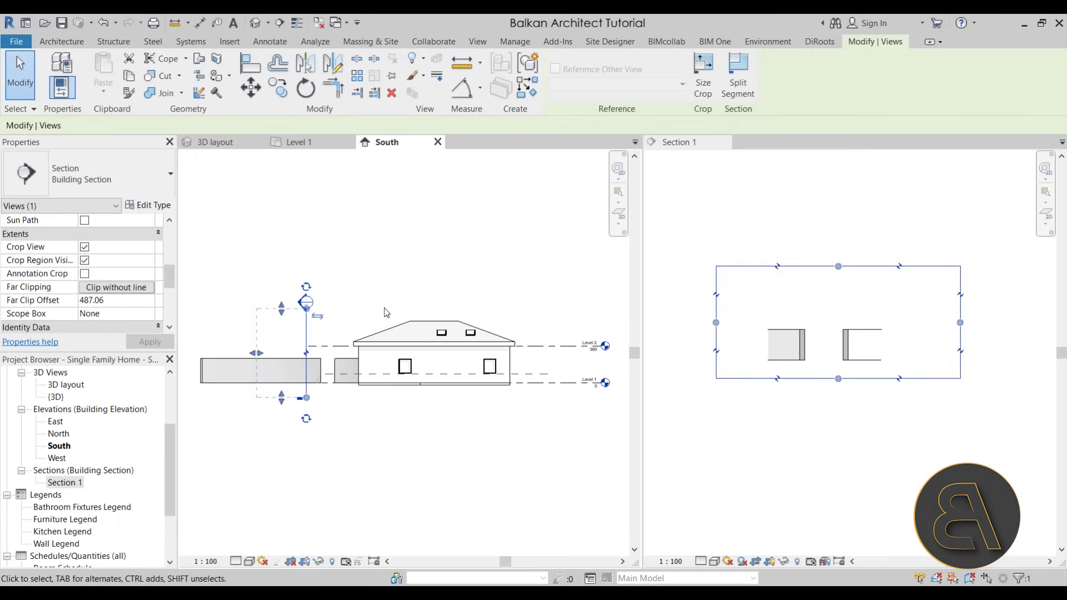
left_click(409, 300)
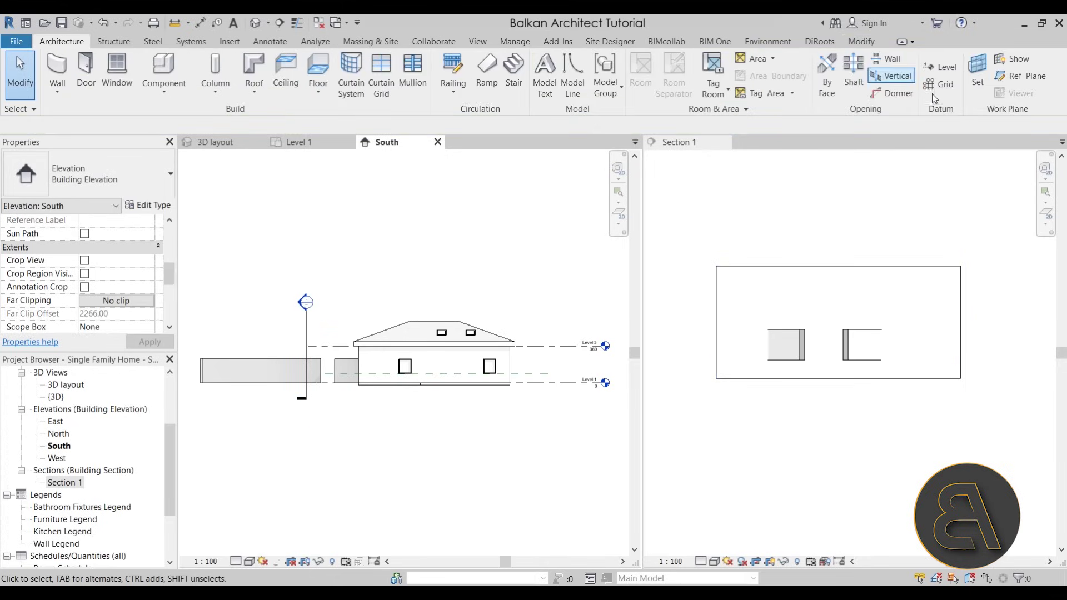
left_click(951, 88)
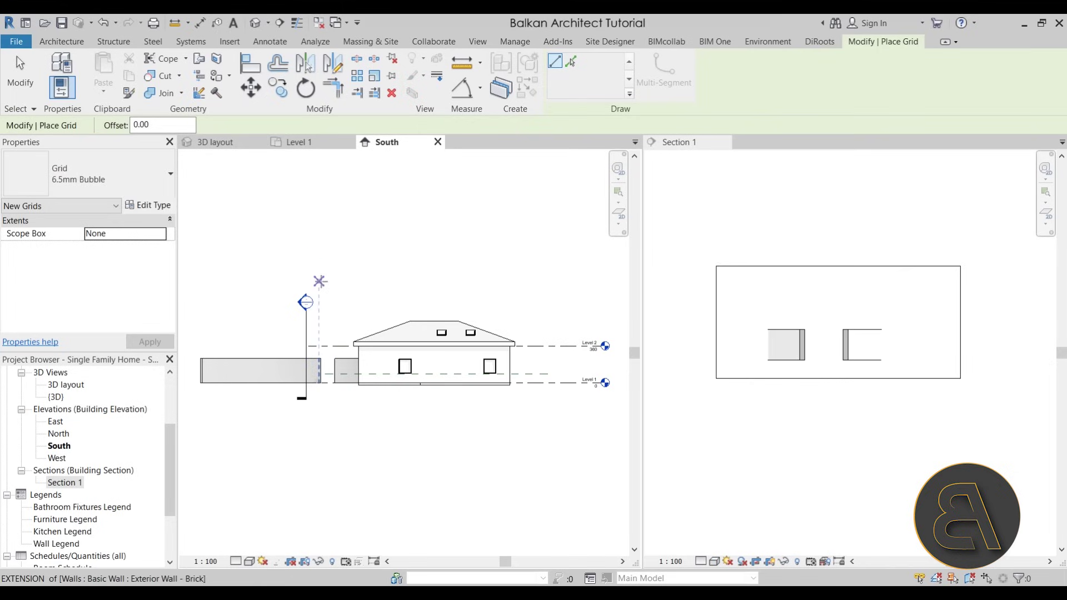
left_click(307, 272)
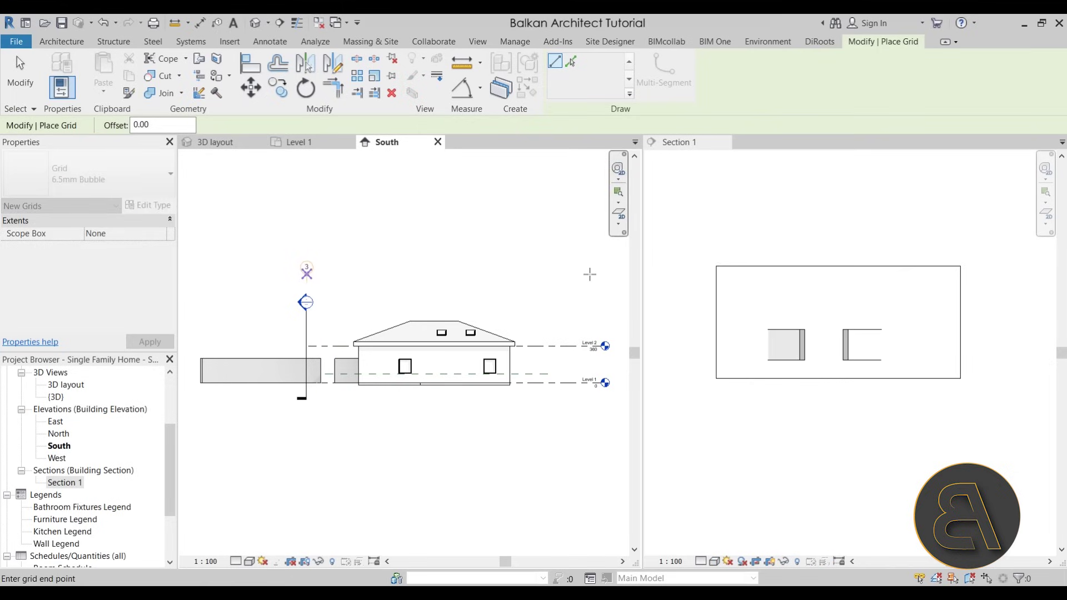
key("Escape")
key("Escape")
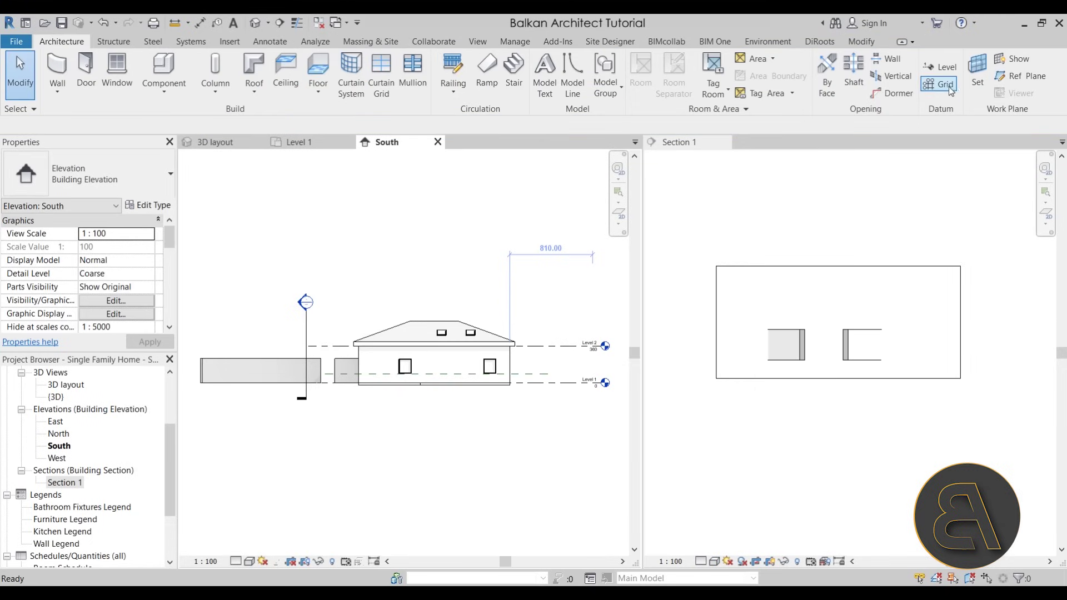
- Draw a new level above the roof in the South elevation at height 1080, aligned with the existing levels
left_click(940, 67)
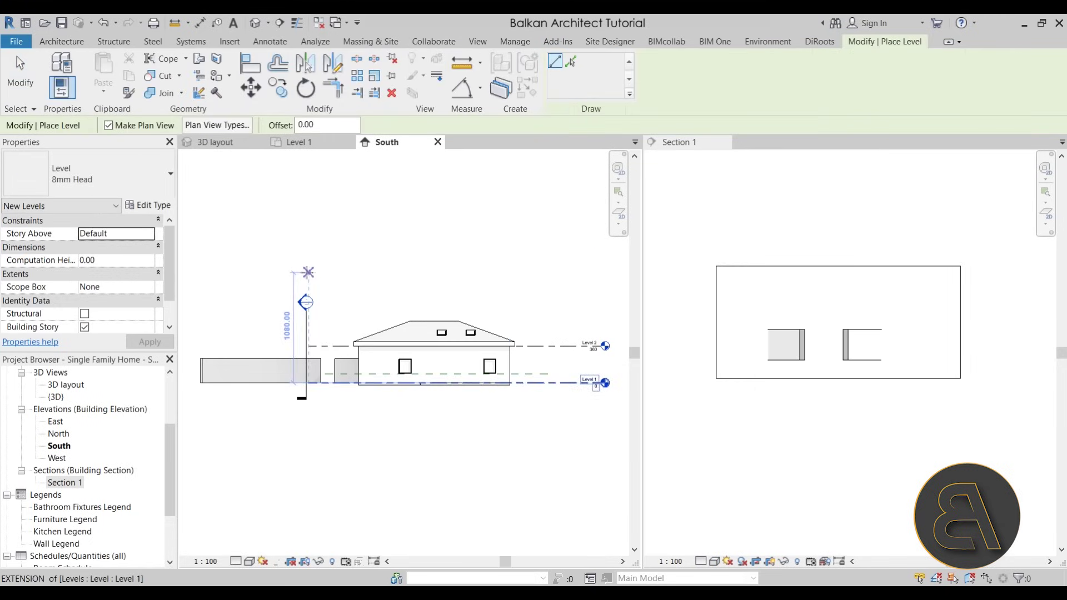
left_click(308, 273)
left_click(601, 273)
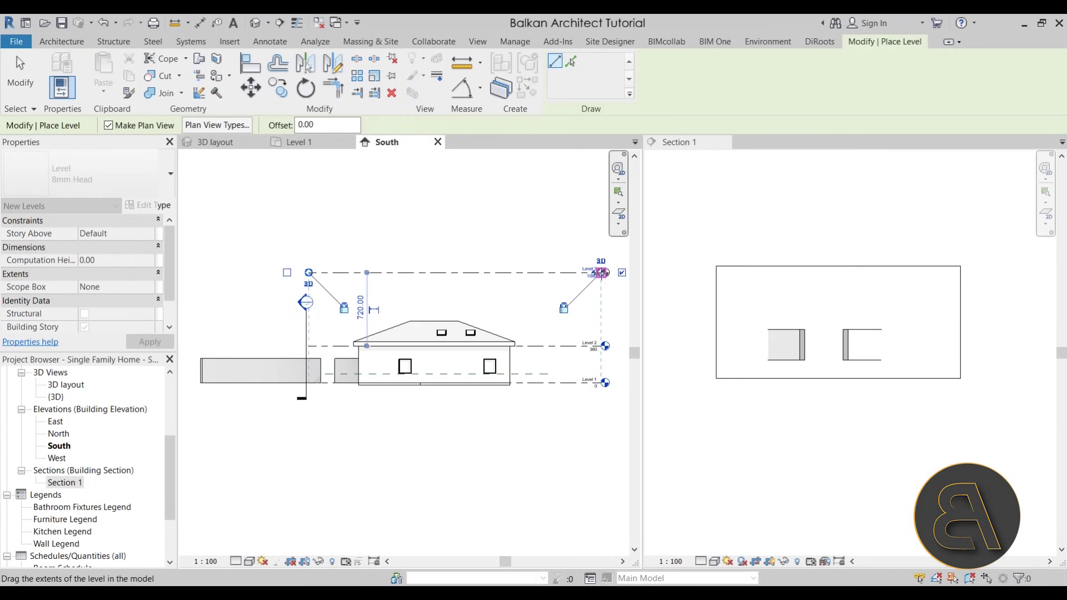
key("Escape")
key("Escape")
- Raise the section's upper extent above the 1080 level and move the section line to the house's west edge
left_click(308, 326)
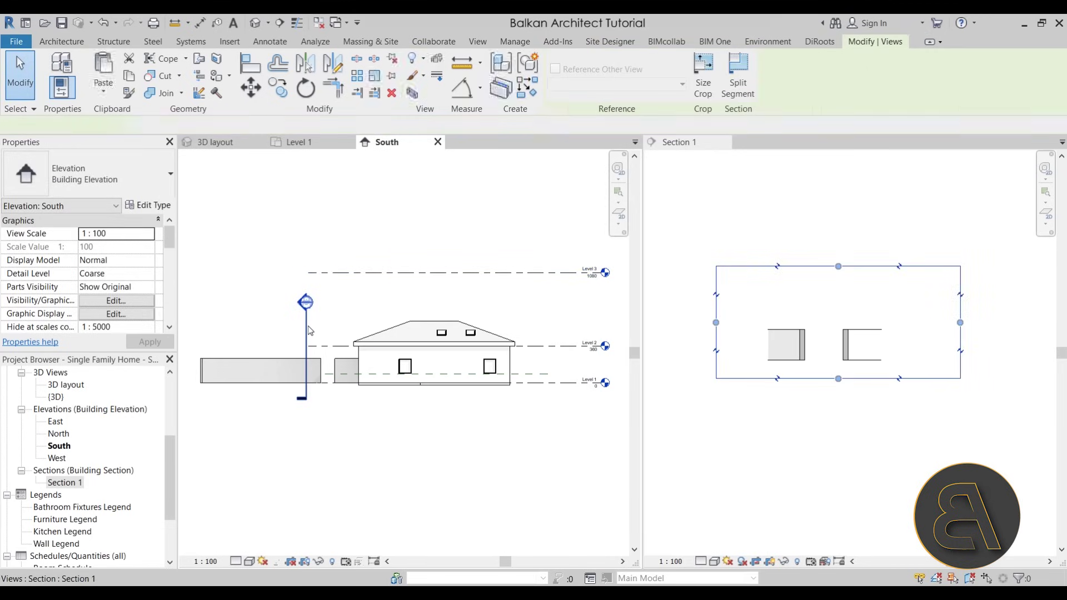
left_click_drag(308, 336, 330, 245)
left_click(332, 312)
left_click(355, 320)
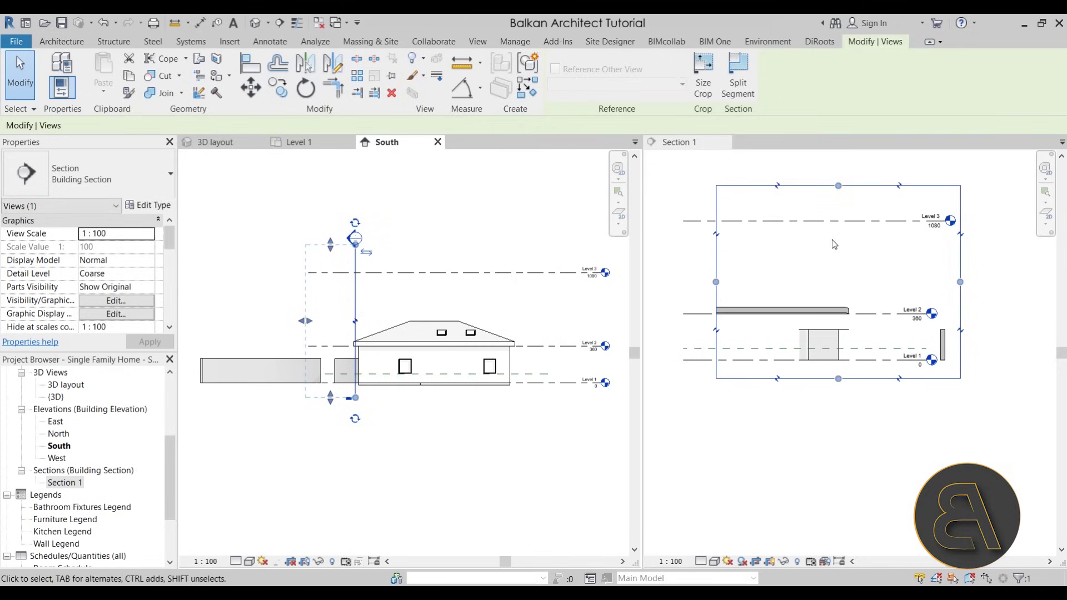
left_click(899, 224)
scroll(876, 239, "up", 2)
middle_click_drag(832, 262, 833, 304)
- Lower the section's upper boundary slightly in the South elevation to sit closer above the 1080 level
left_click(356, 295)
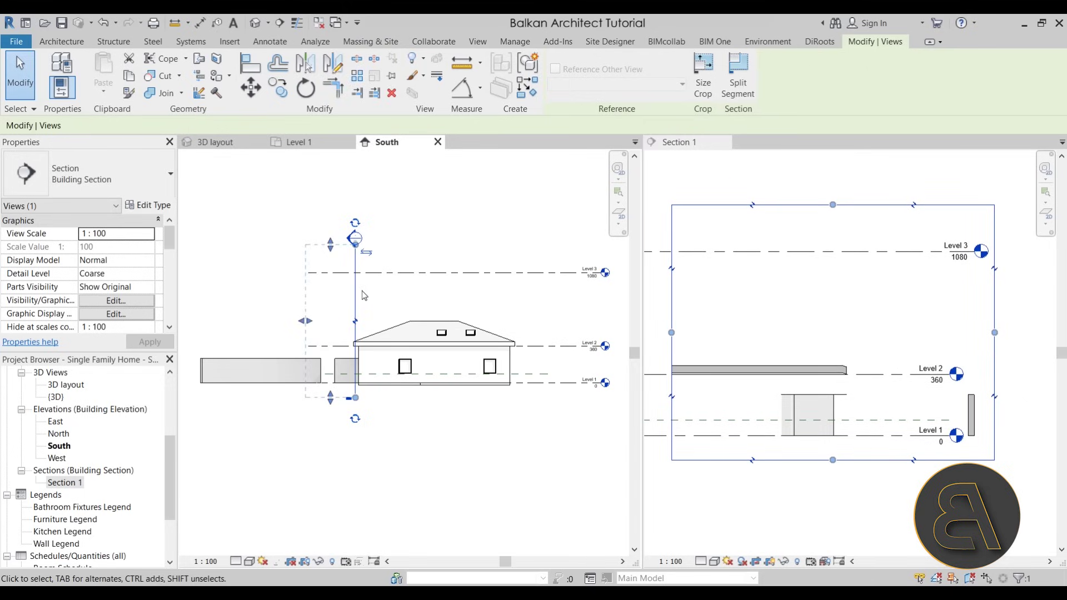
left_click_drag(330, 245, 330, 249)
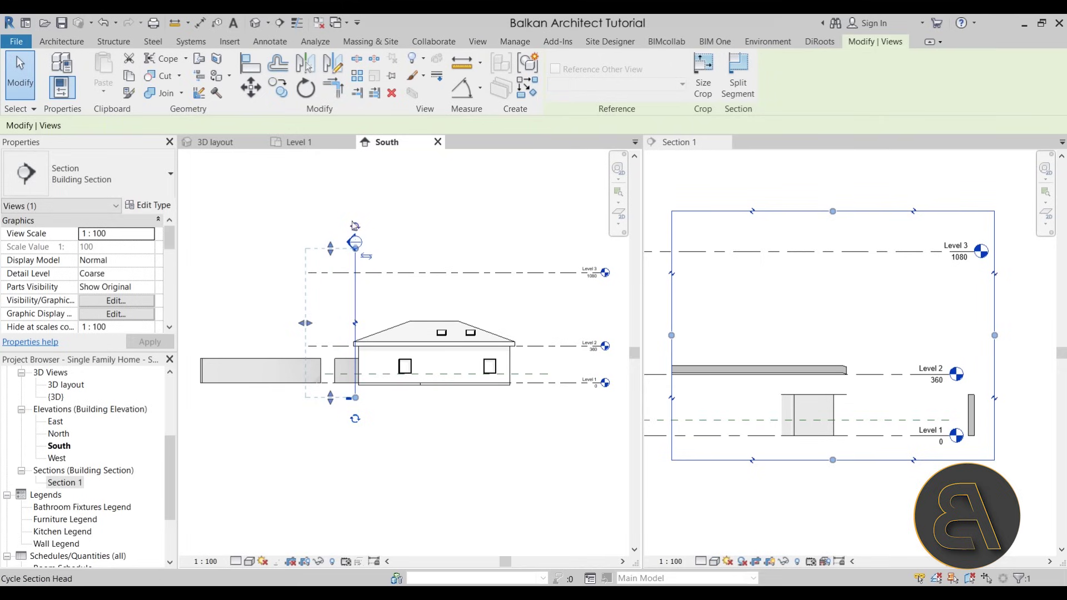
left_click_drag(331, 249, 375, 254)
- Return to the Level 1 plan and move the section line so it cuts through the house at the entrance
left_click(295, 142)
scroll(378, 285, "up", 2)
left_click_drag(398, 308, 476, 333)
scroll(478, 333, "up", 2)
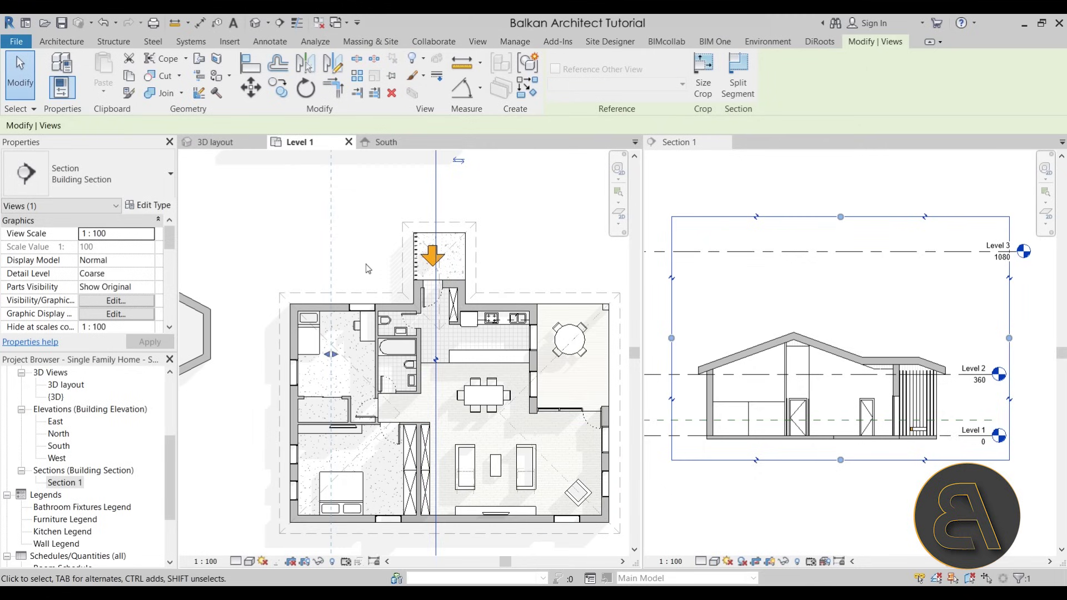
- Shift the section slightly down along its own line on the Level 1 plan
left_click(364, 267)
scroll(467, 327, "down", 2)
scroll(466, 326, "up", 2)
left_click_drag(445, 264, 443, 288)
scroll(417, 225, "down", 2)
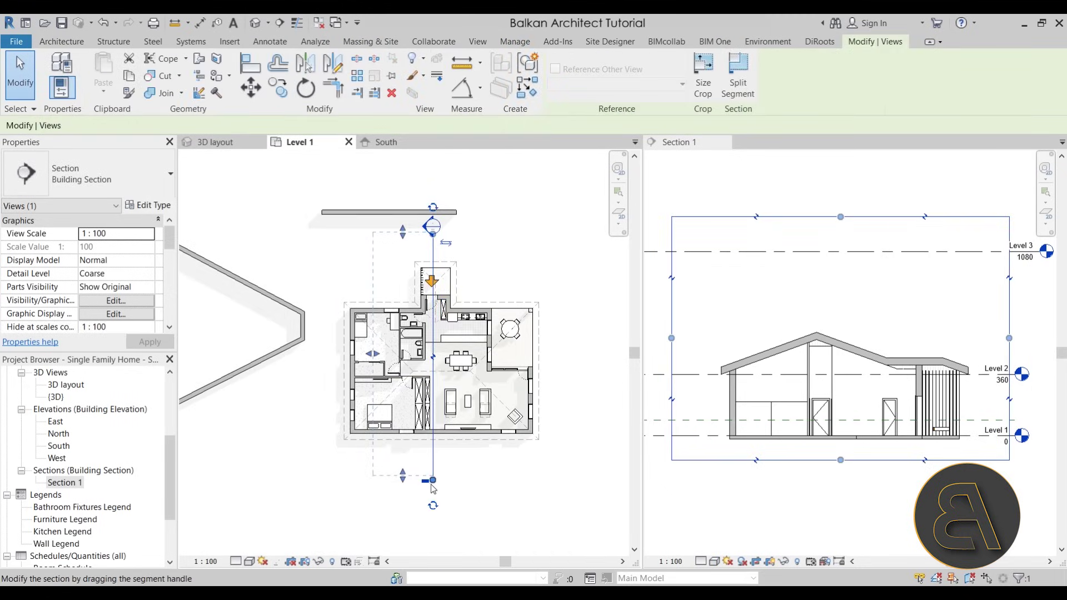
key("Escape")
- Trim the section's side boundaries closer to the house and flip its view toward the living room, with the far boundary past the exterior wall
left_click_drag(403, 475, 403, 453)
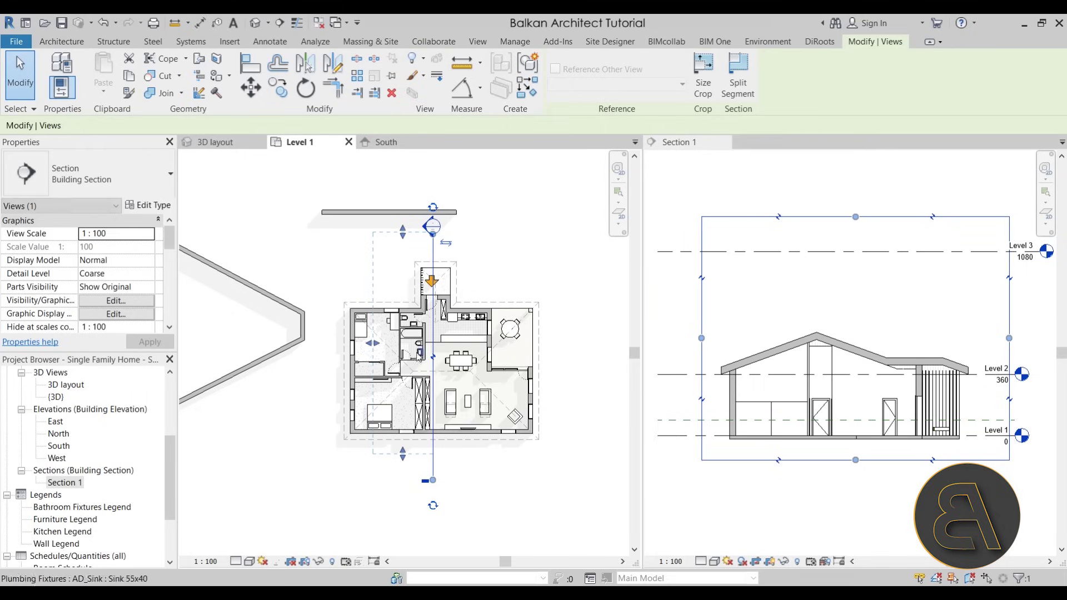
left_click(446, 243)
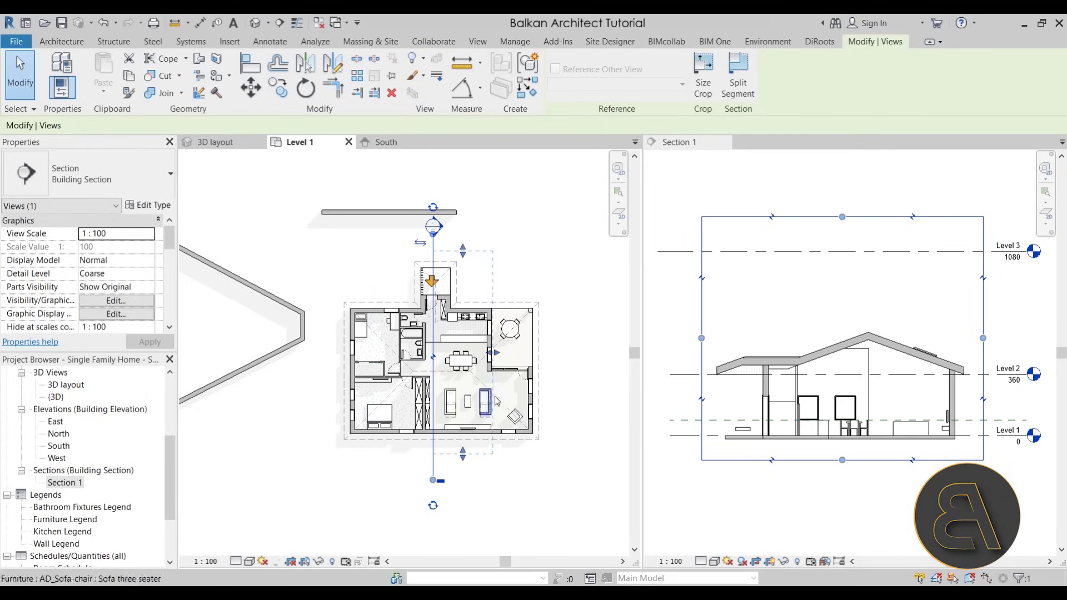
scroll(492, 360, "up", 4)
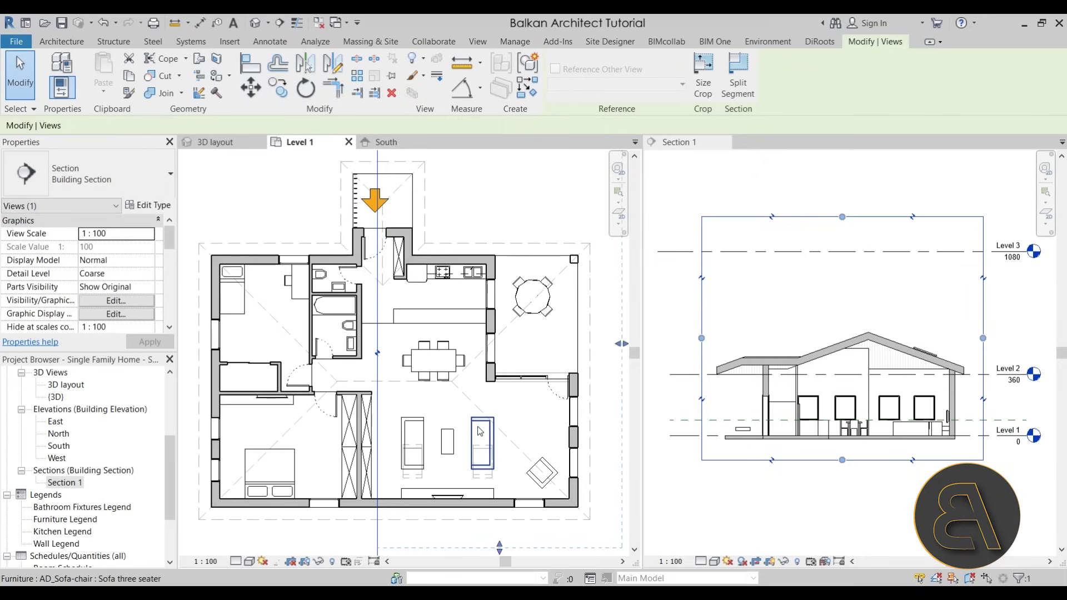
key("Escape")
scroll(333, 223, "down", 4)
scroll(330, 222, "up", 1)
scroll(330, 221, "down", 2)
left_click(356, 228)
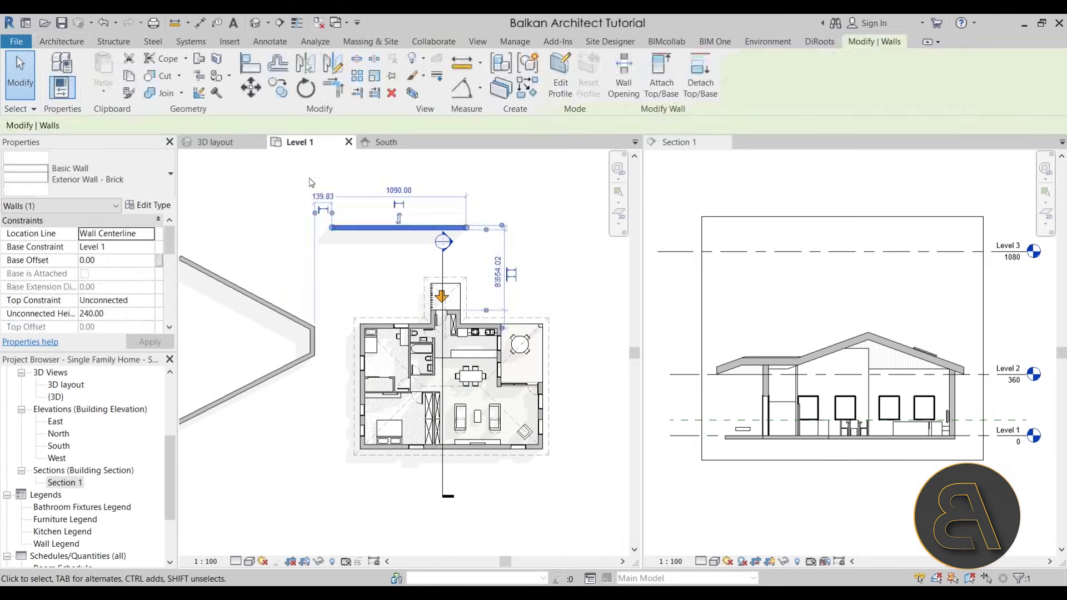
left_click(300, 200)
scroll(431, 284, "up", 3)
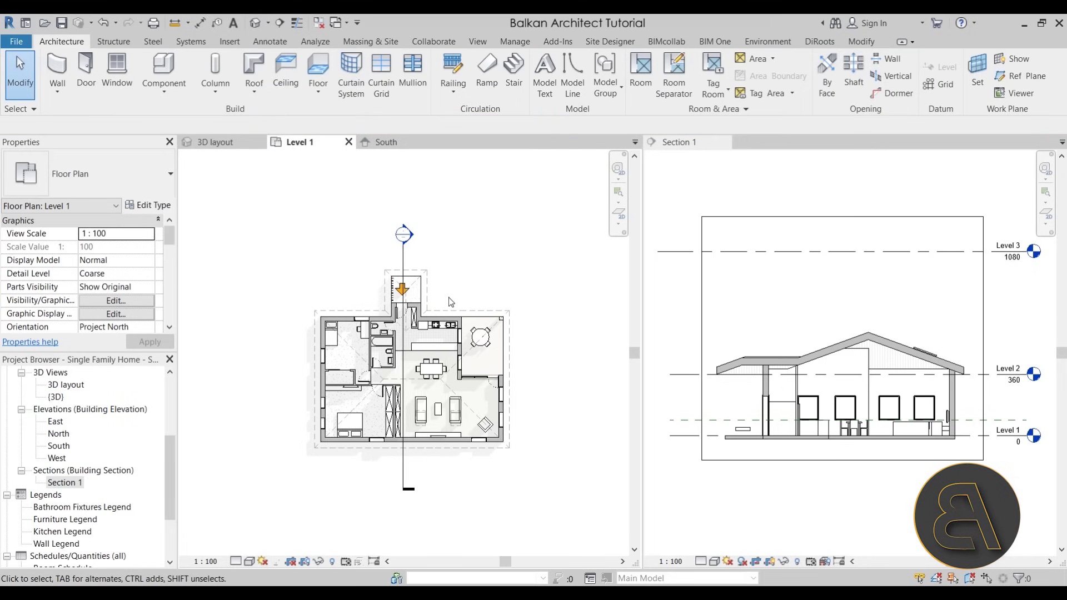
middle_click_drag(431, 284, 436, 264)
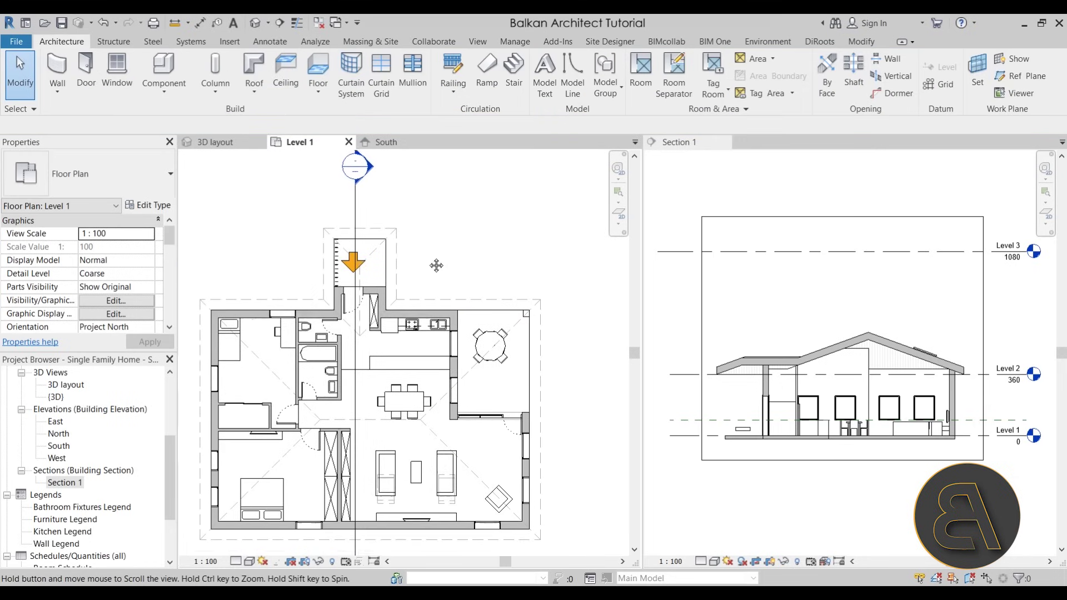
- Select the section line on the Level 1 plan and nudge it slightly toward the living room
left_click(355, 202)
scroll(441, 256, "down", 3)
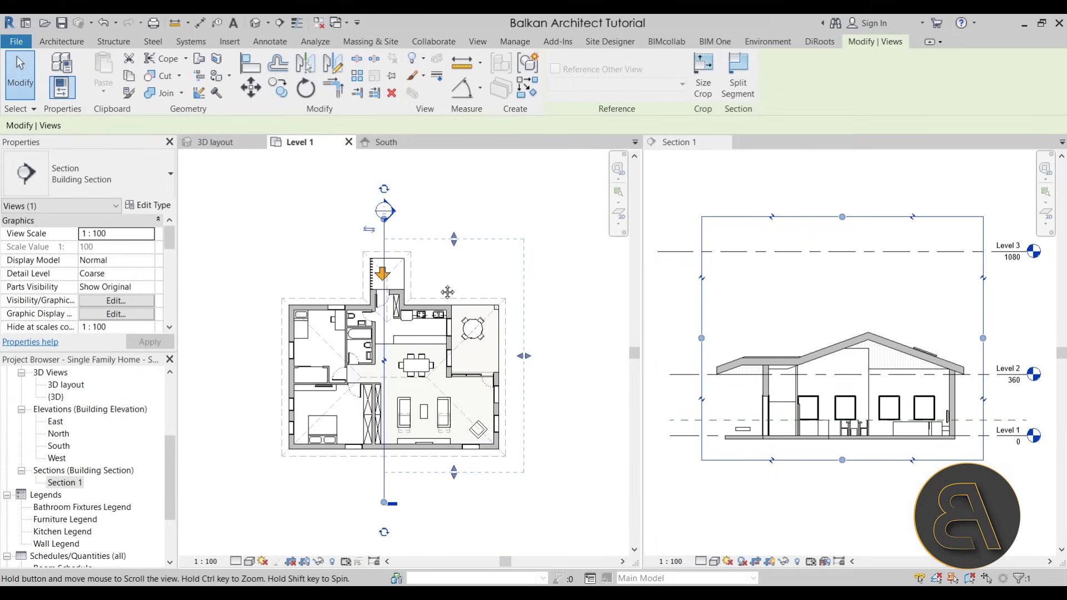
scroll(438, 285, "up", 1)
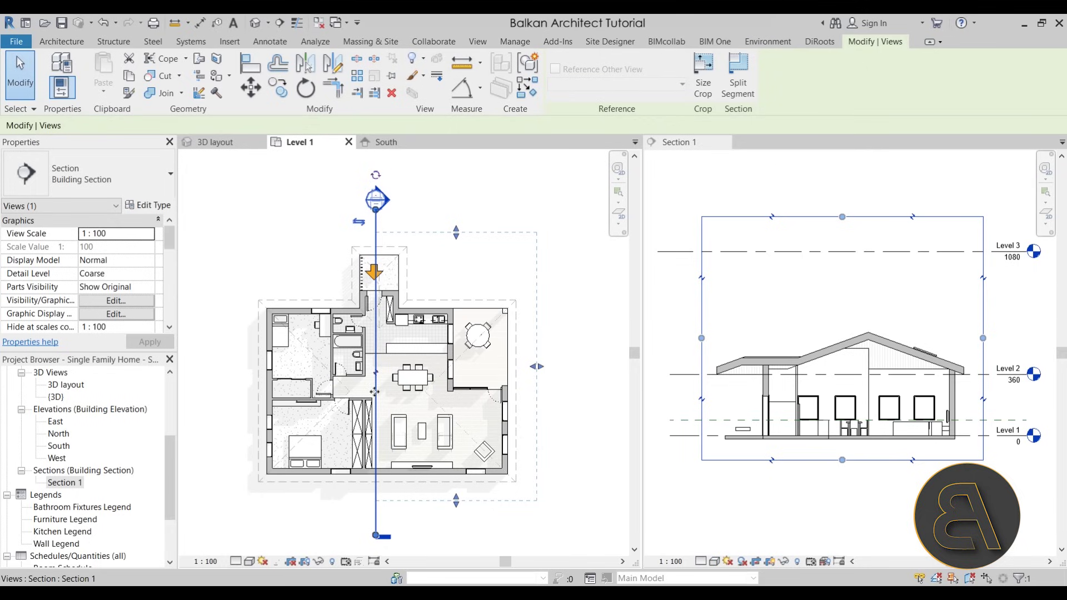
key("Right")
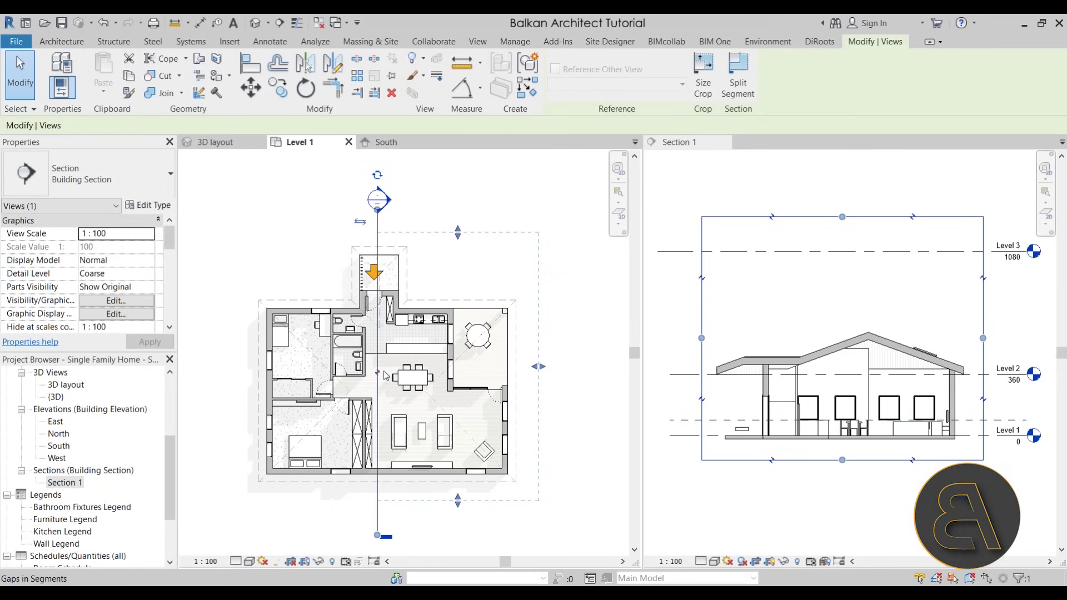
scroll(377, 375, "up", 2)
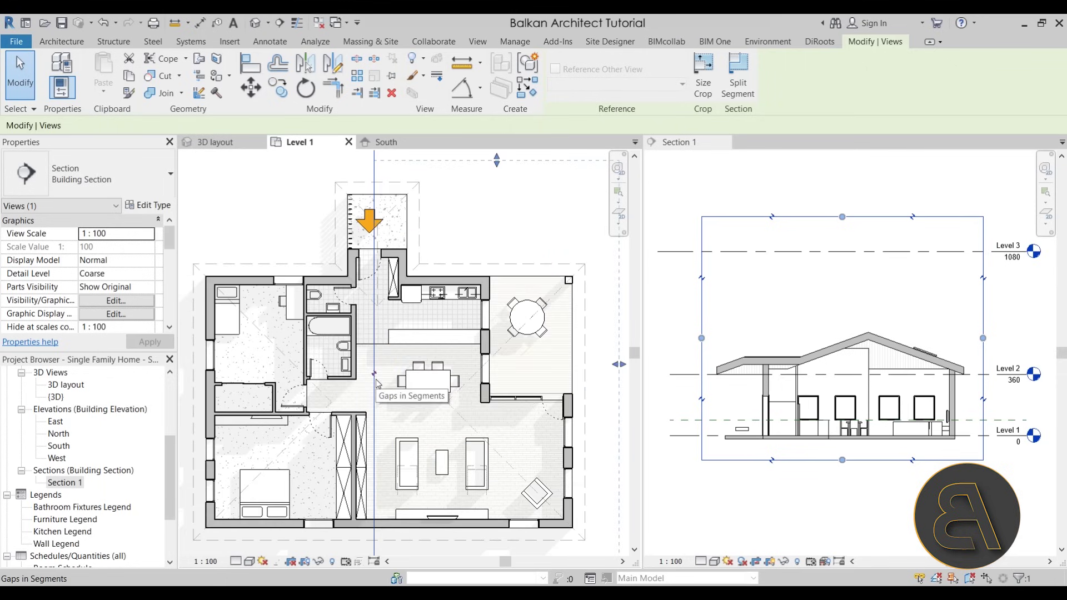
scroll(376, 379, "down", 2)
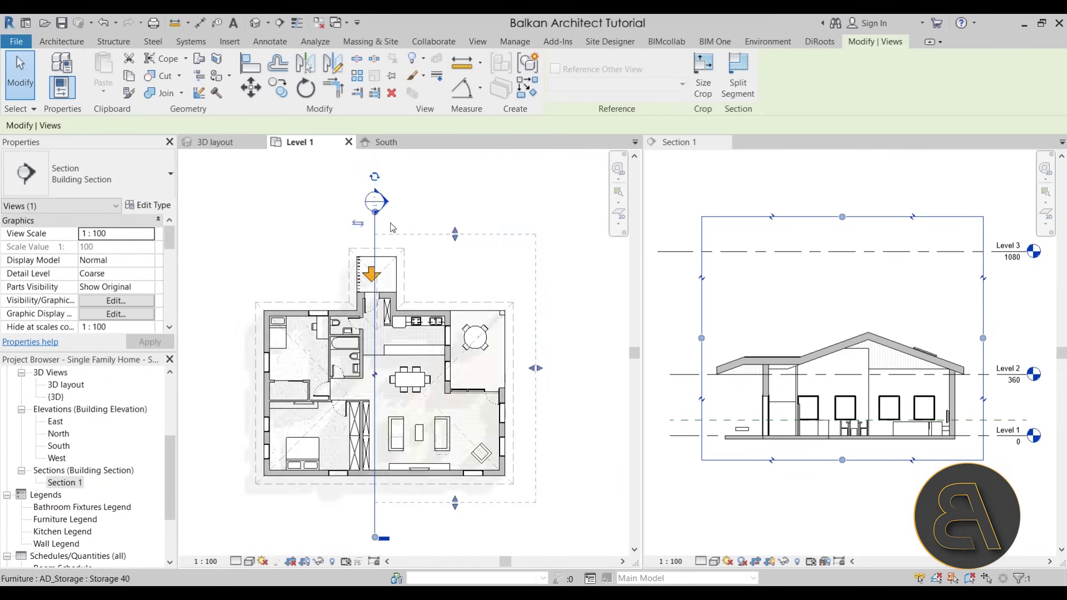
- Break the section line with a gap across the house interior and shorten its head end toward the entrance
left_click(375, 378)
left_click_drag(376, 321, 375, 318)
left_click(375, 334)
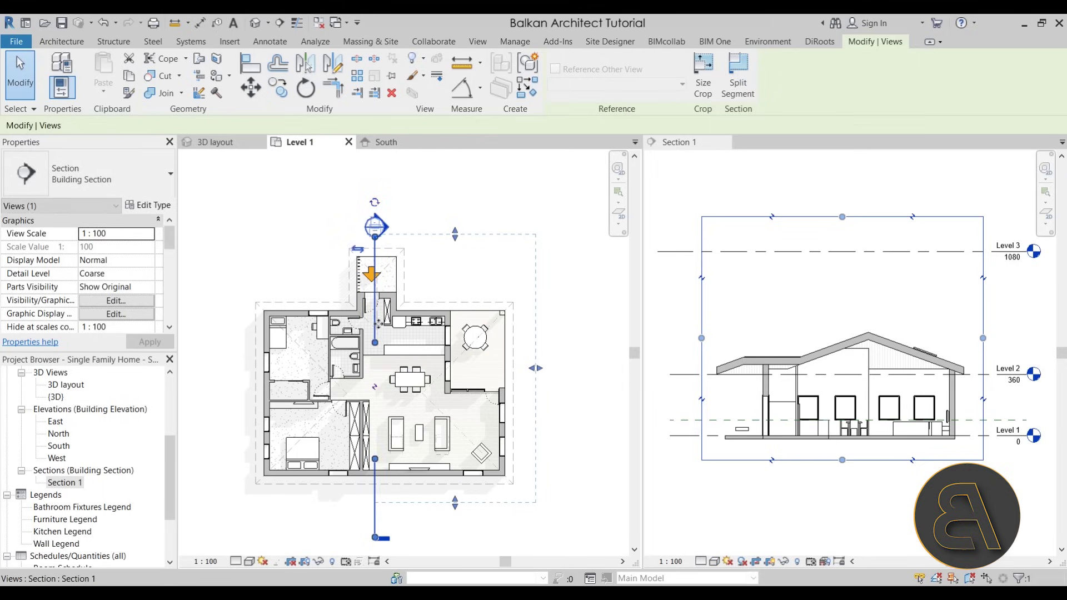
left_click(332, 509)
scroll(382, 470, "up", 2)
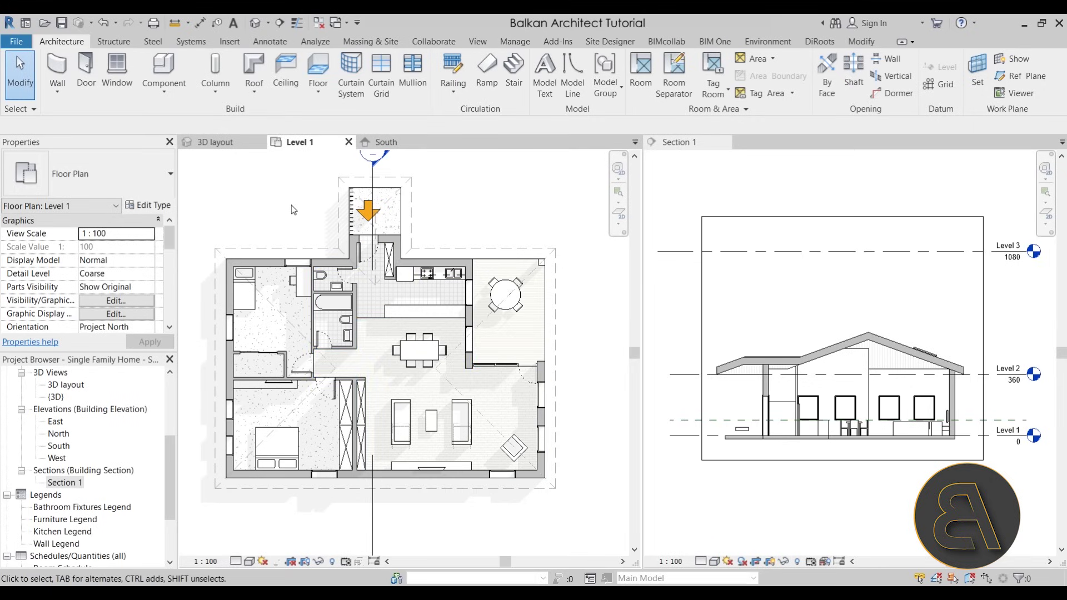
scroll(291, 205, "down", 2)
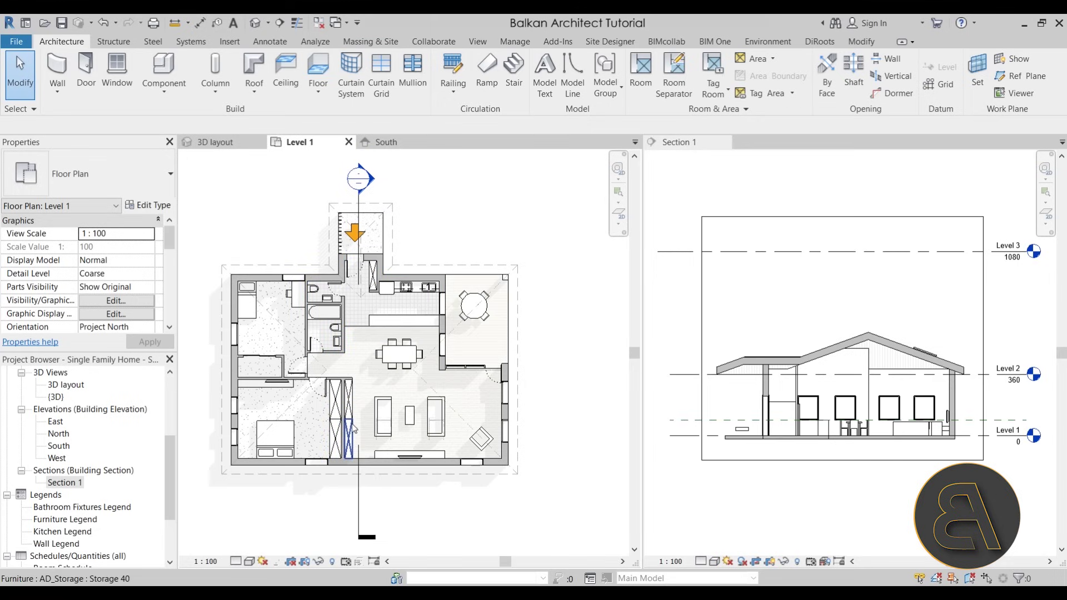
- Shorten the section line's tail toward the house and extend the lower segment slightly up into the living room
left_click(359, 517)
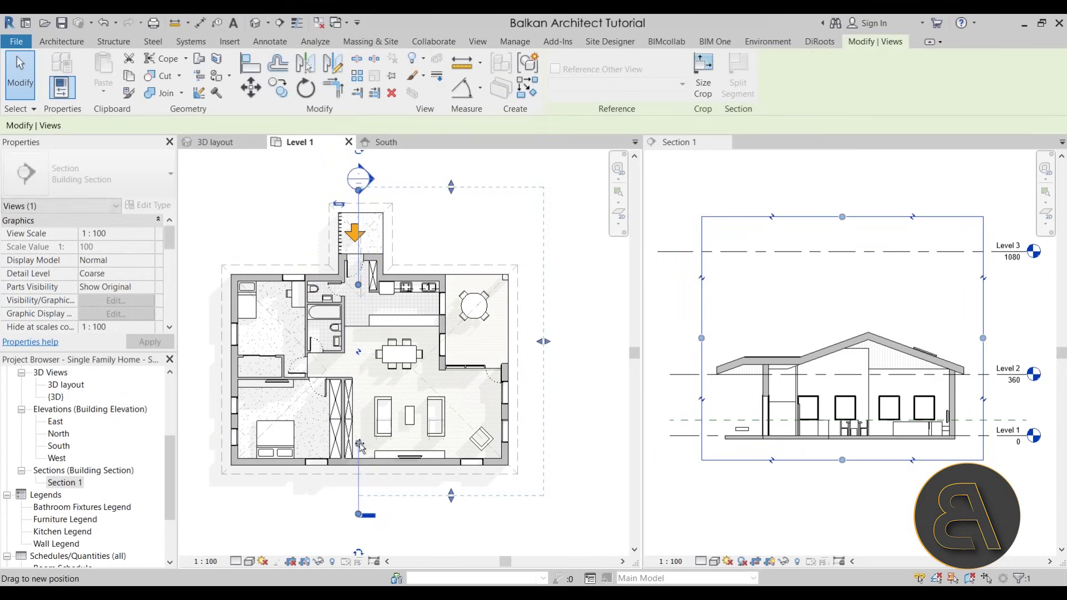
left_click(333, 499)
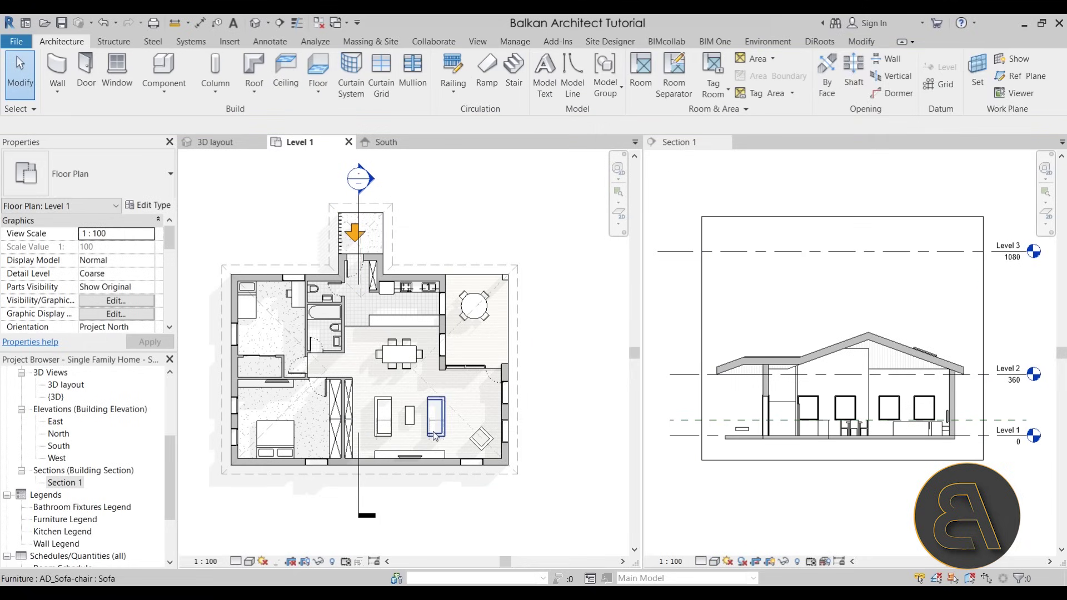
left_click(360, 289)
left_click(426, 248)
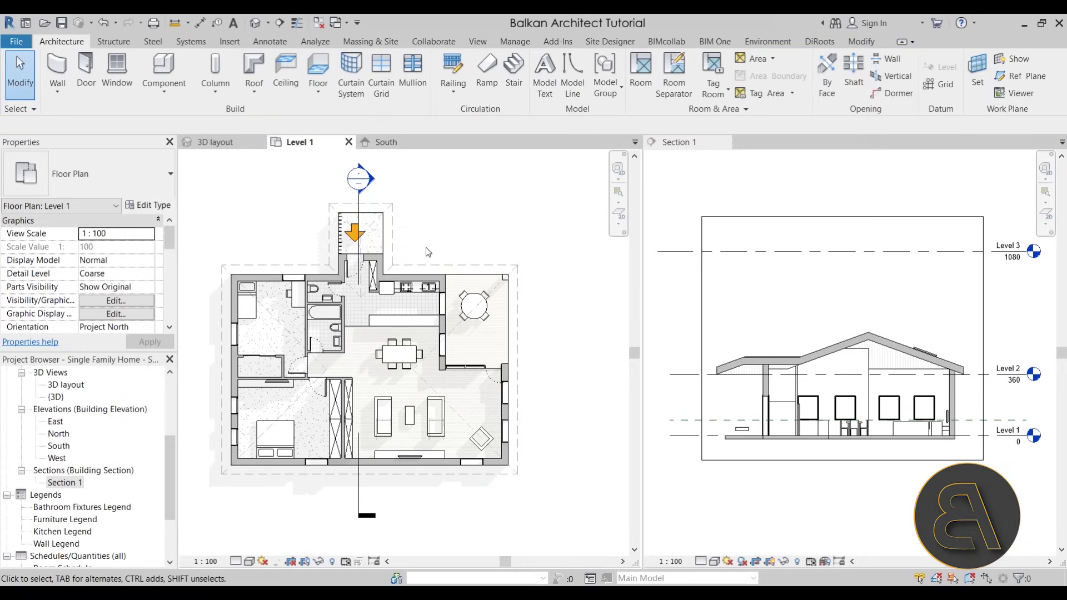
- Close the gap so the section line runs as one continuous line through the house
left_click(360, 283)
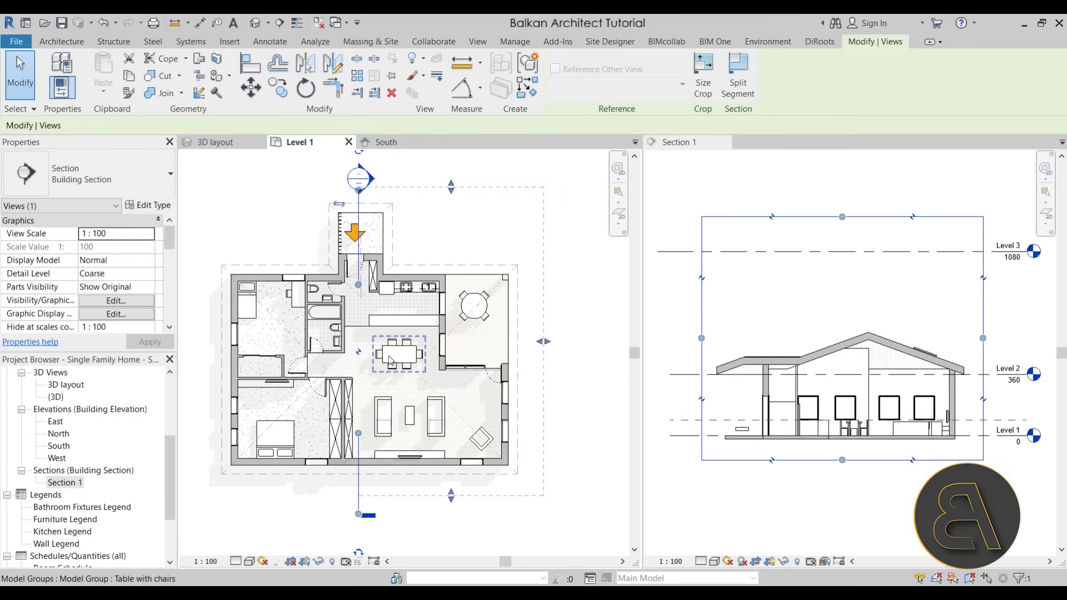
left_click(358, 353)
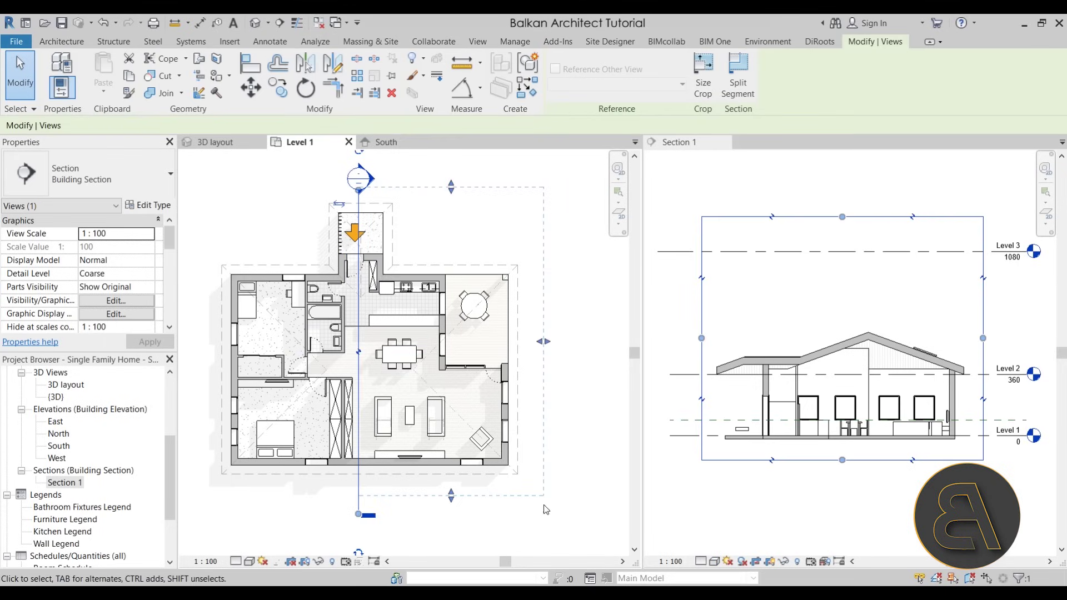
left_click(563, 528)
- Split the section line beside the dining table and offset its lower segment between the sofas and the corner armchair
left_click(364, 370)
left_click(358, 361)
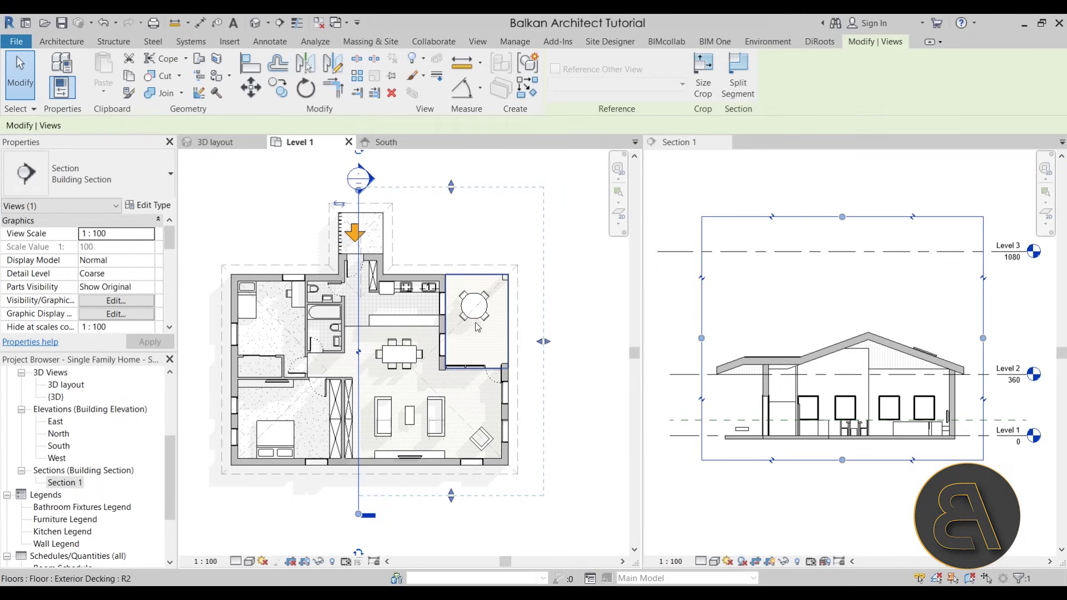
left_click(734, 97)
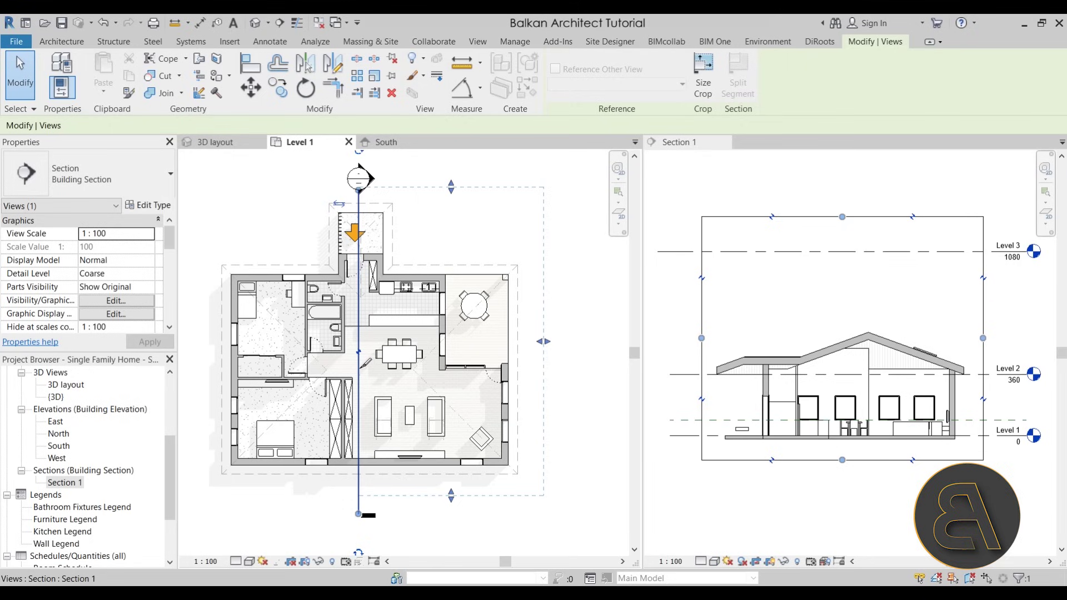
left_click(360, 366)
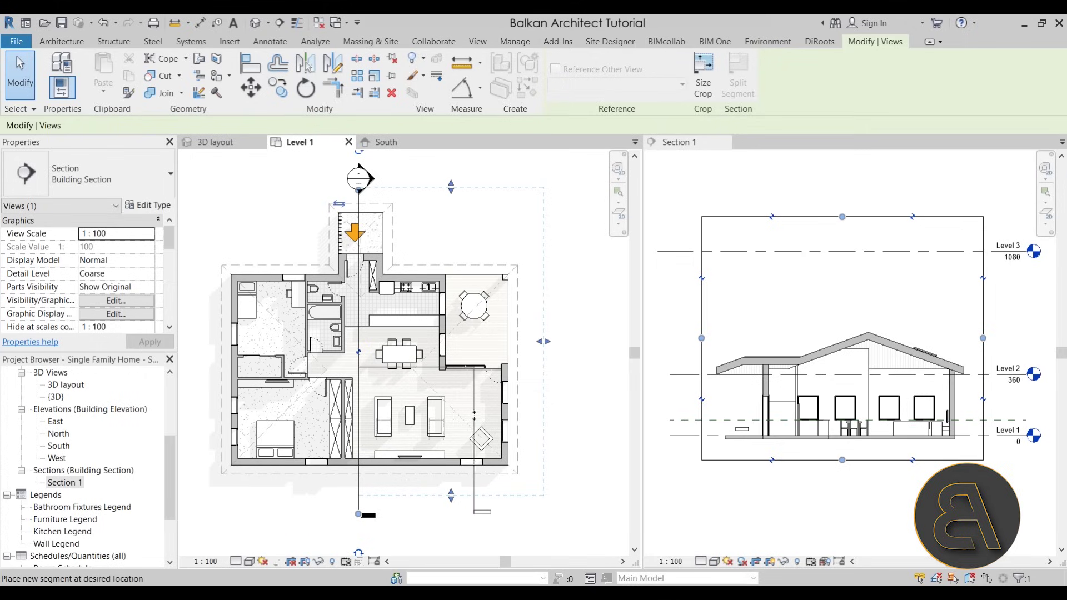
left_click(464, 433)
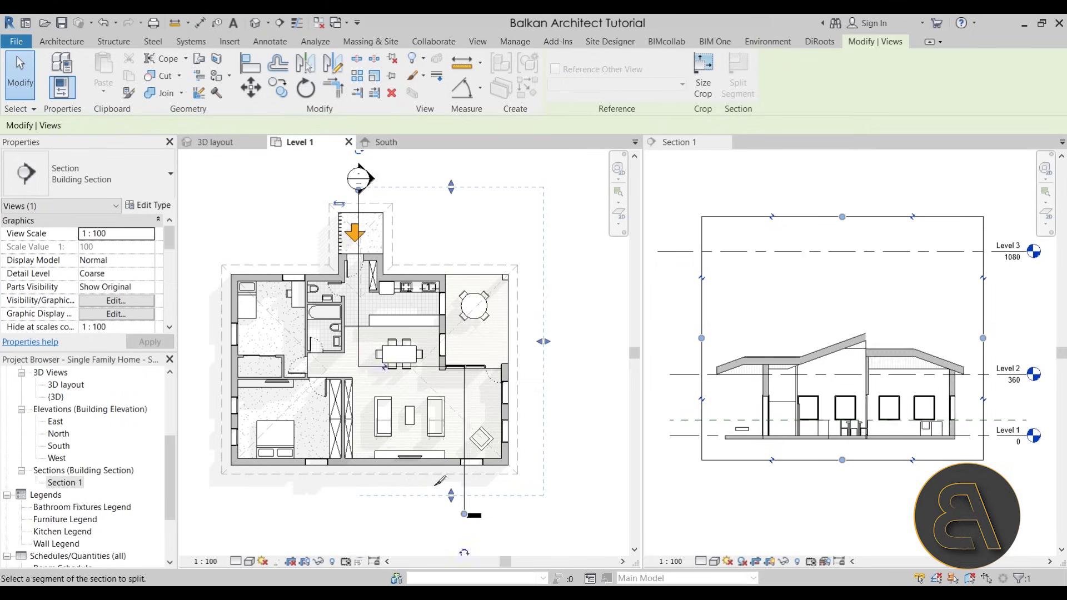
key("Escape")
key("Escape")
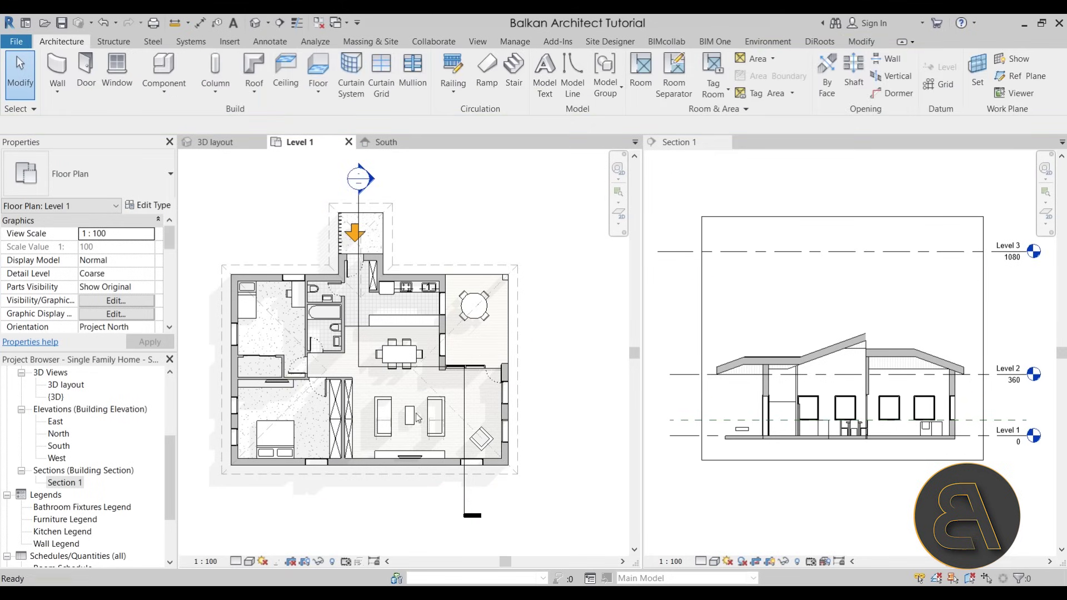
- Move the section's jog up to the kitchen area and shift the lower segment slightly back toward the sofas
left_click(427, 368)
left_click_drag(410, 388, 412, 383)
left_click_drag(359, 290, 358, 290)
left_click_drag(411, 383, 415, 307)
left_click_drag(464, 412, 452, 414)
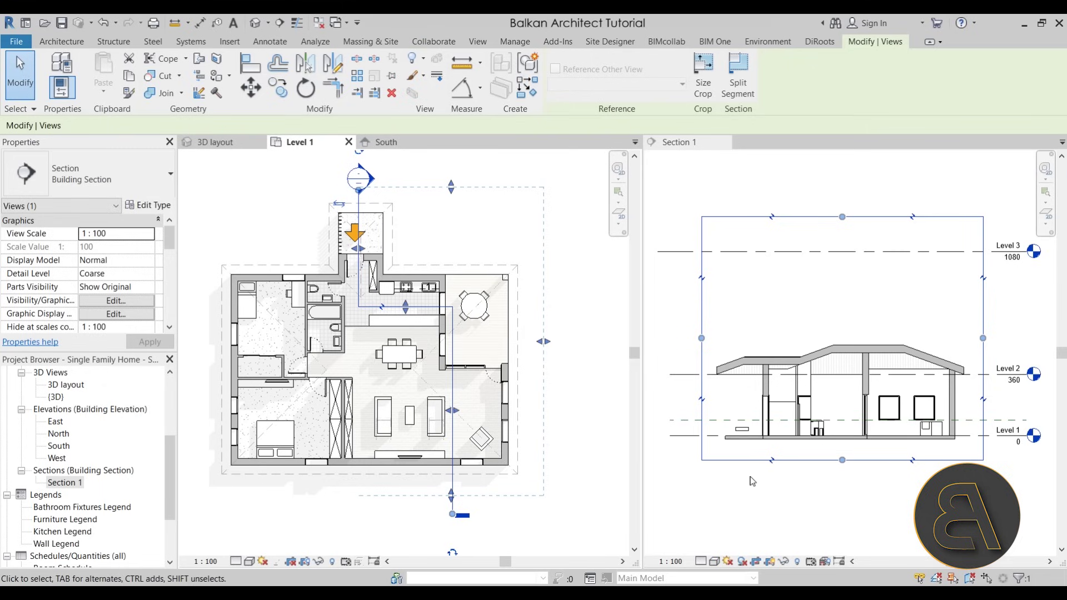
left_click(832, 418)
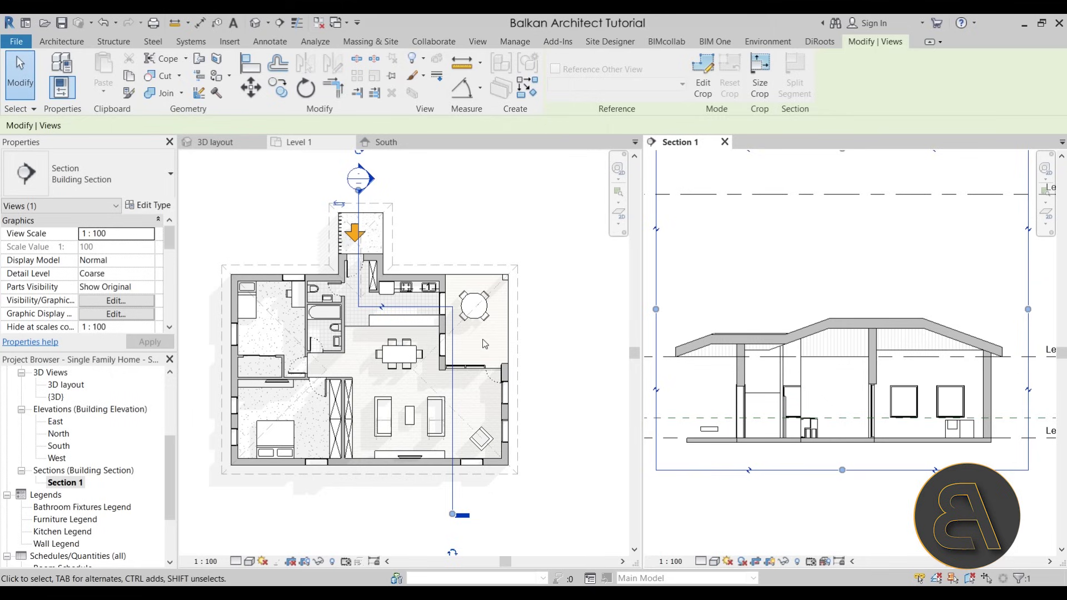
- Align the section's lower segment with the upper one to remove the jog and make the line straight
left_click(454, 411)
left_click_drag(457, 412, 359, 415)
mouse_move(359, 321)
left_mouse_down()
mouse_move(393, 321)
mouse_move(357, 322)
left_mouse_up()
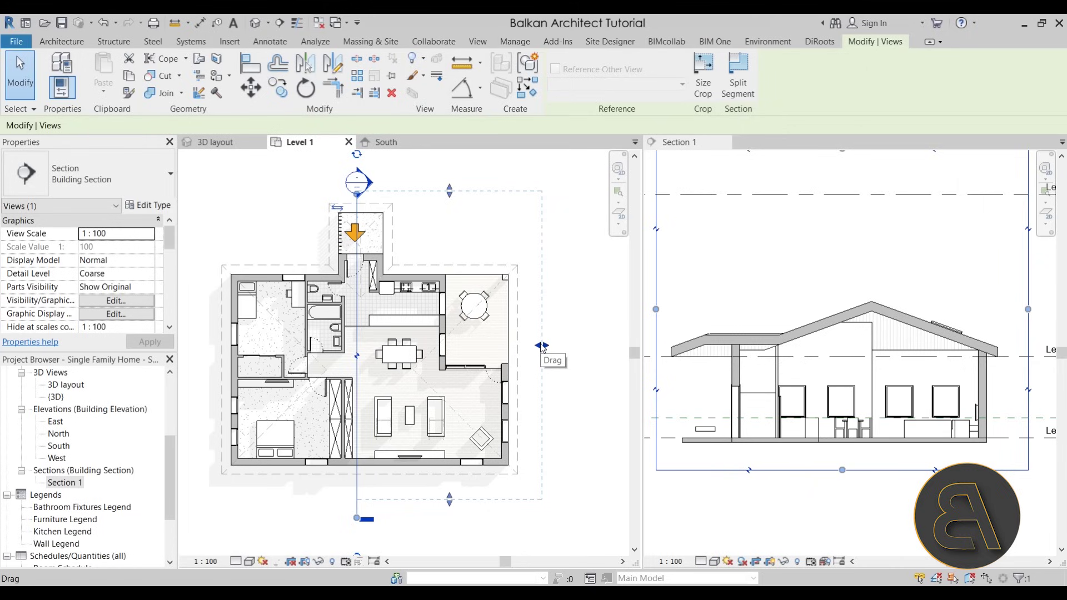
- Check the section's crop region size at 1:100 scale and leave it unchanged
scroll(431, 366, "down", 2)
scroll(766, 331, "down", 1)
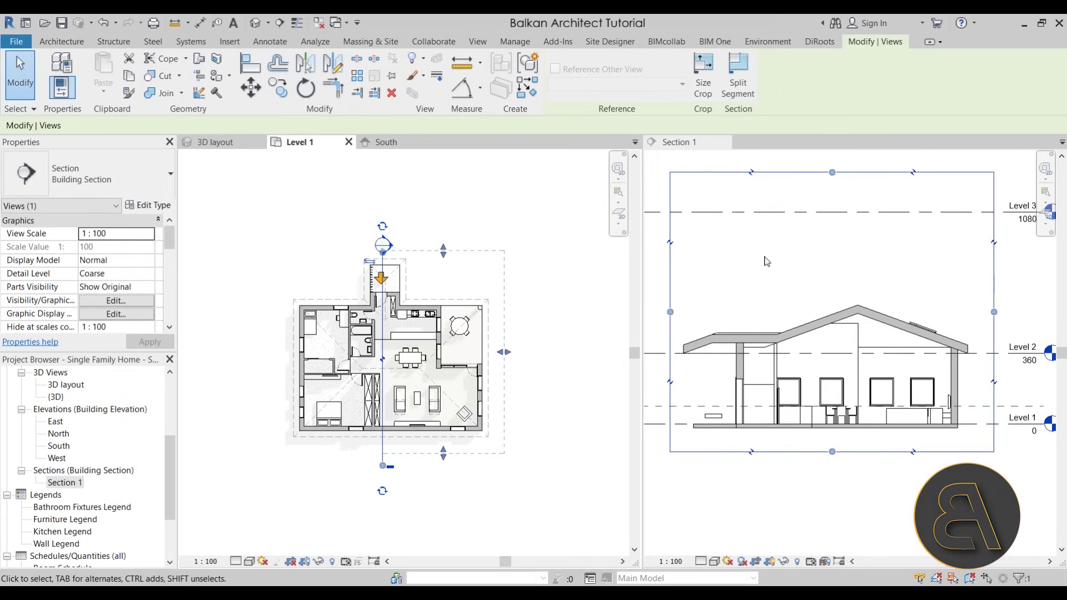
middle_click_drag(768, 284, 770, 303)
left_click(501, 279)
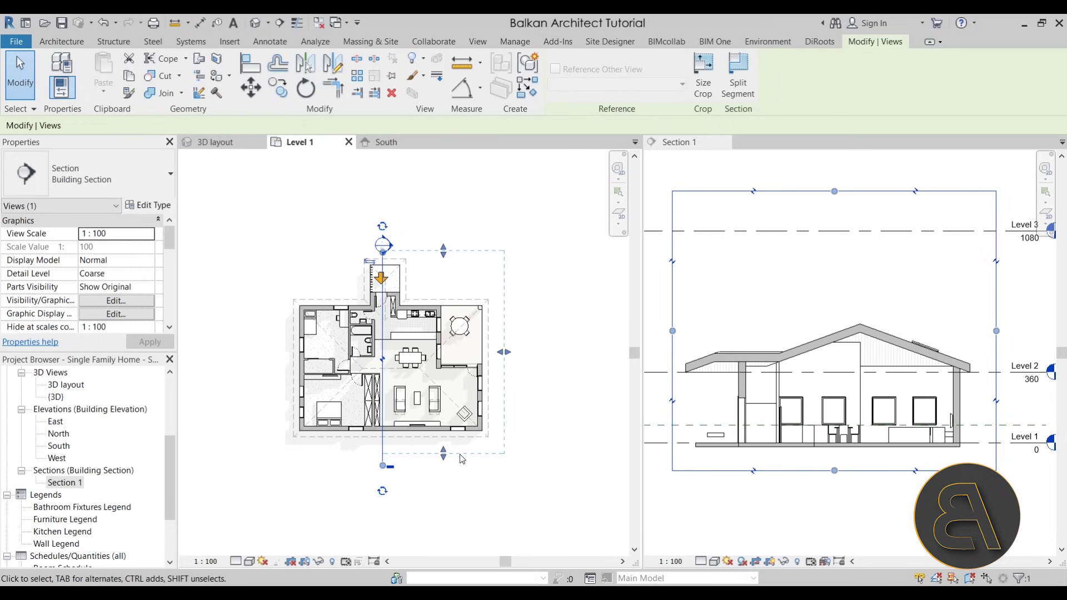
left_click(703, 94)
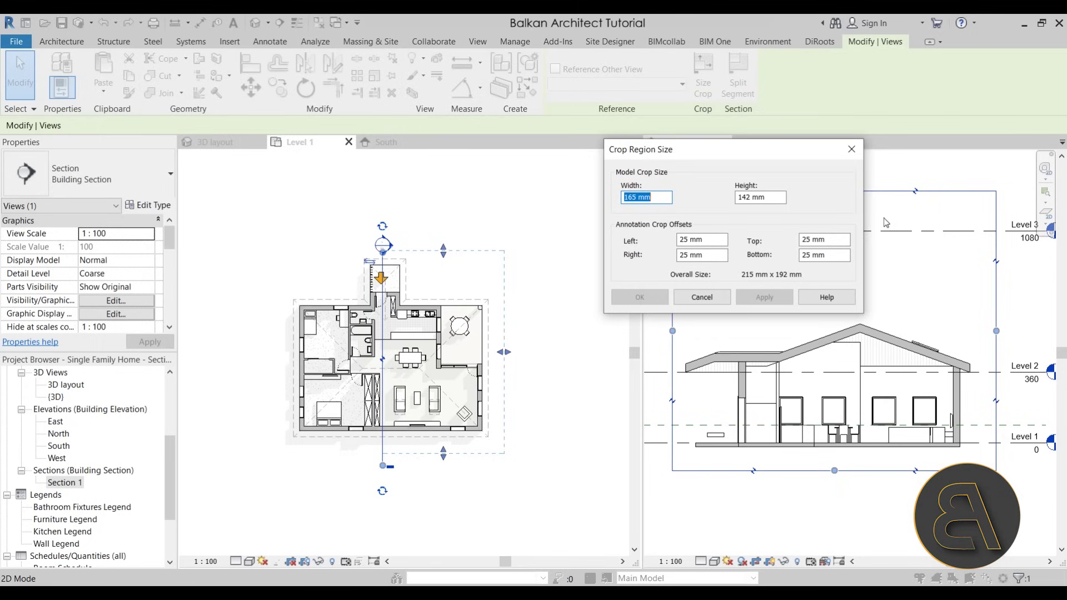
left_click(860, 151)
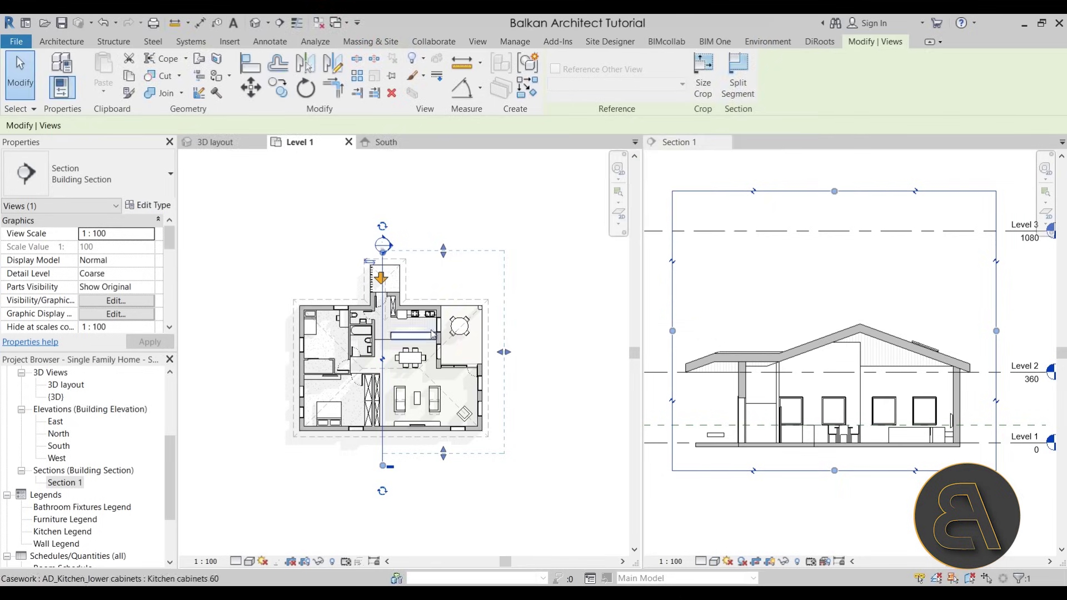
- Set the Section 1 view scale to 1:50
left_click(689, 327)
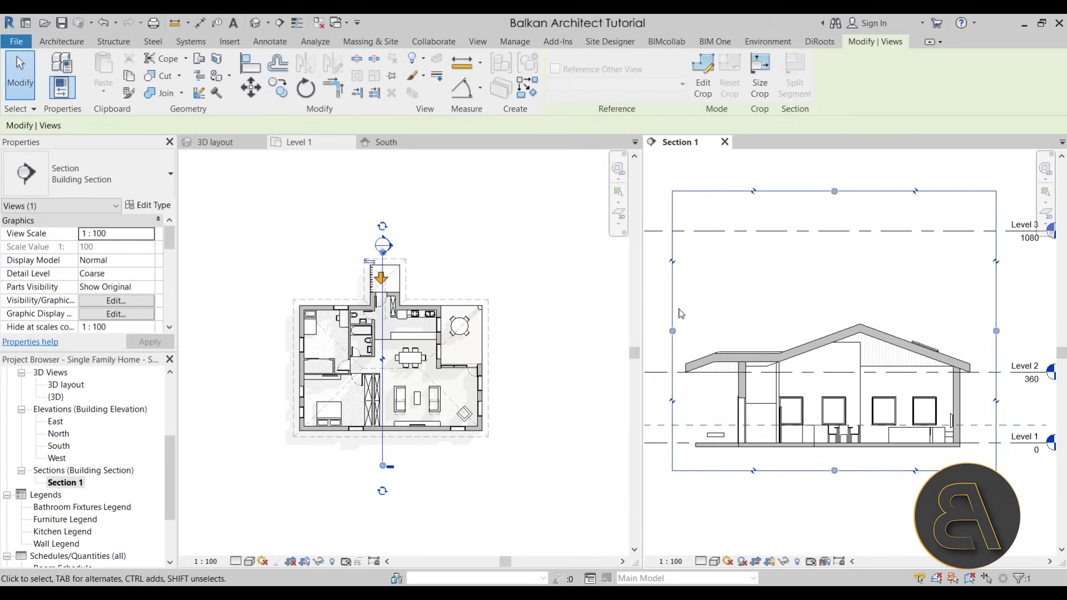
left_click(671, 562)
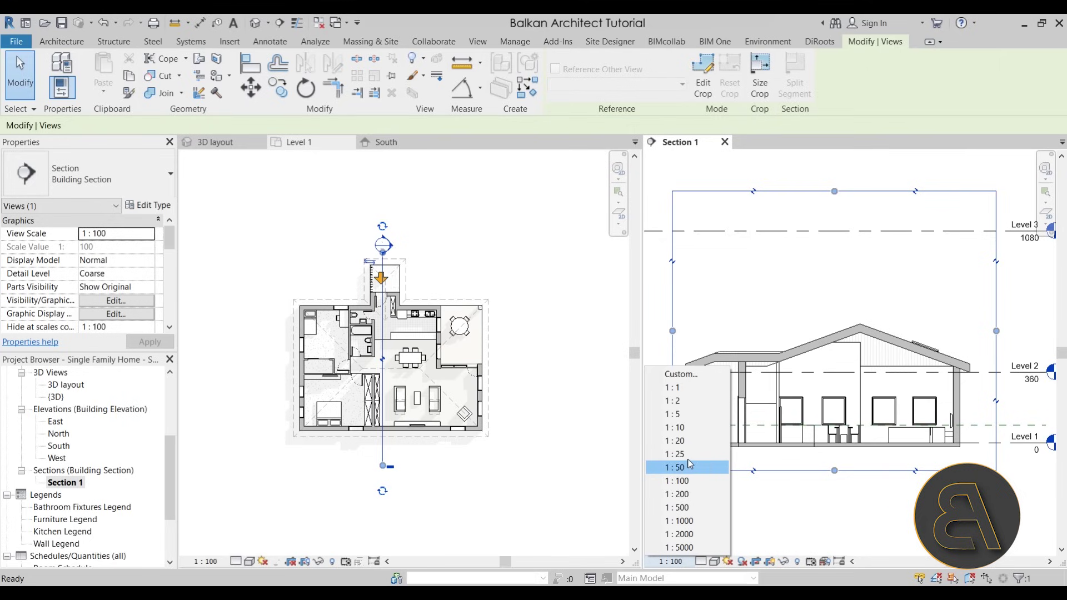
left_click(689, 468)
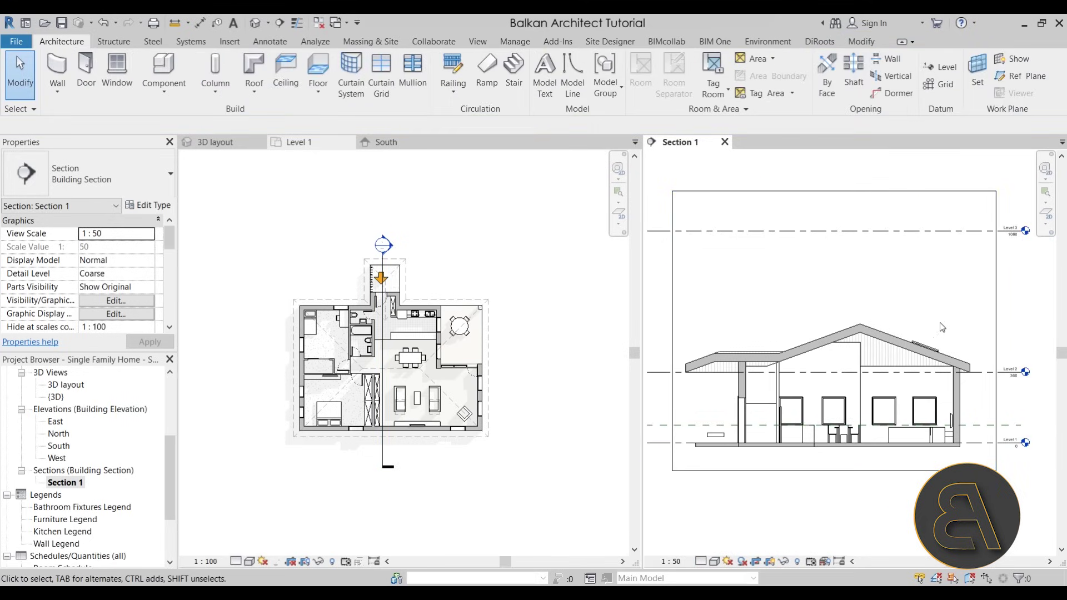
- Select the section on the Level 1 plan and review its crop region size at the 1:50 scale
left_click(362, 484)
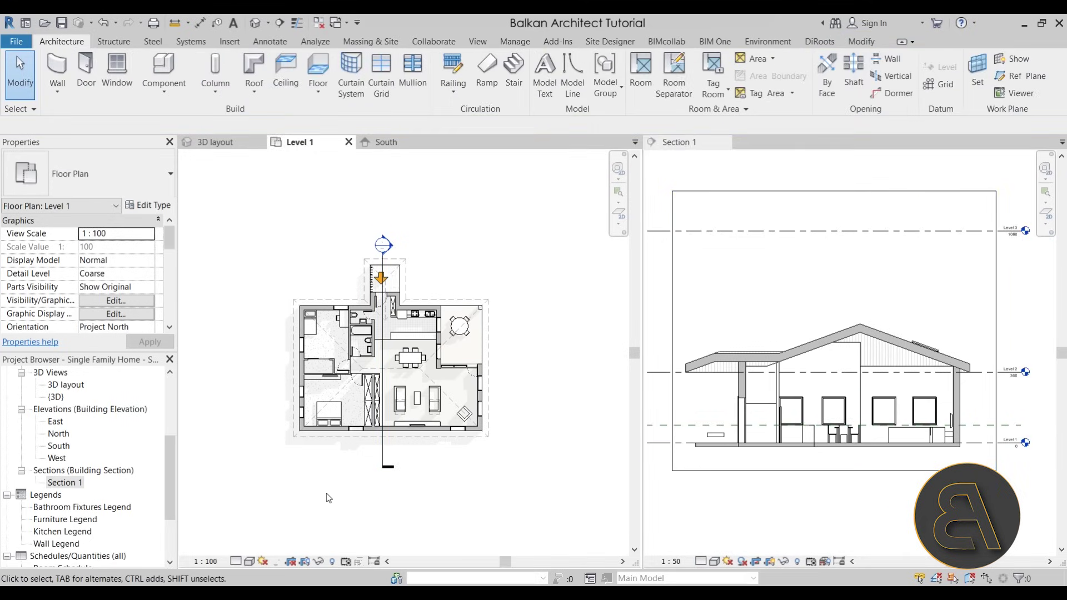
left_click(383, 338)
left_click(703, 77)
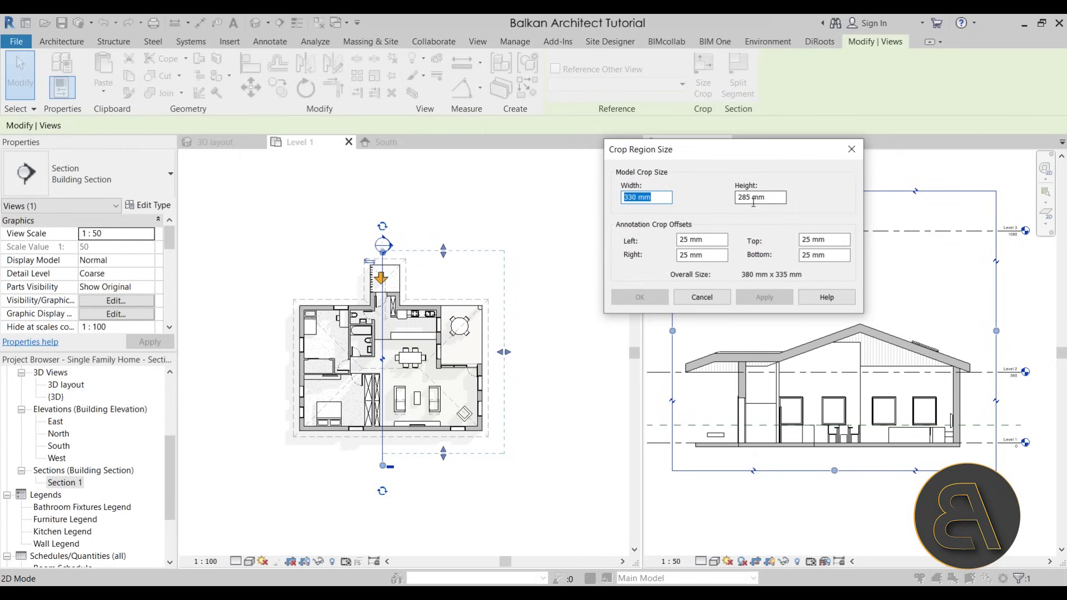
left_click(711, 303)
- Set the Section 1 view scale back to 1:100 and return to the section line on the Level 1 plan
left_click(672, 562)
left_click(678, 480)
left_click(712, 318)
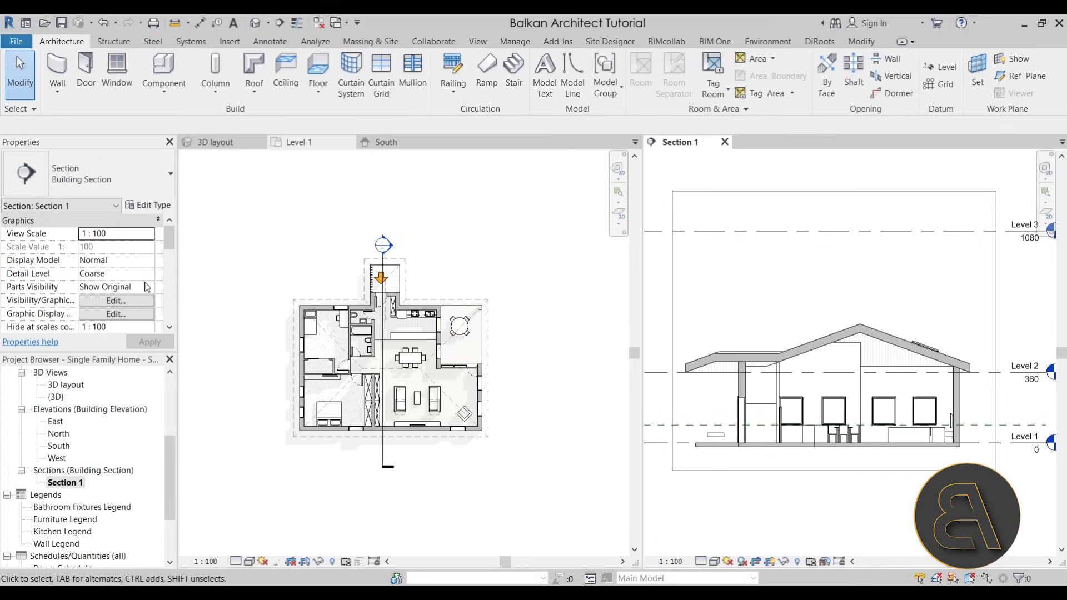
left_click(382, 329)
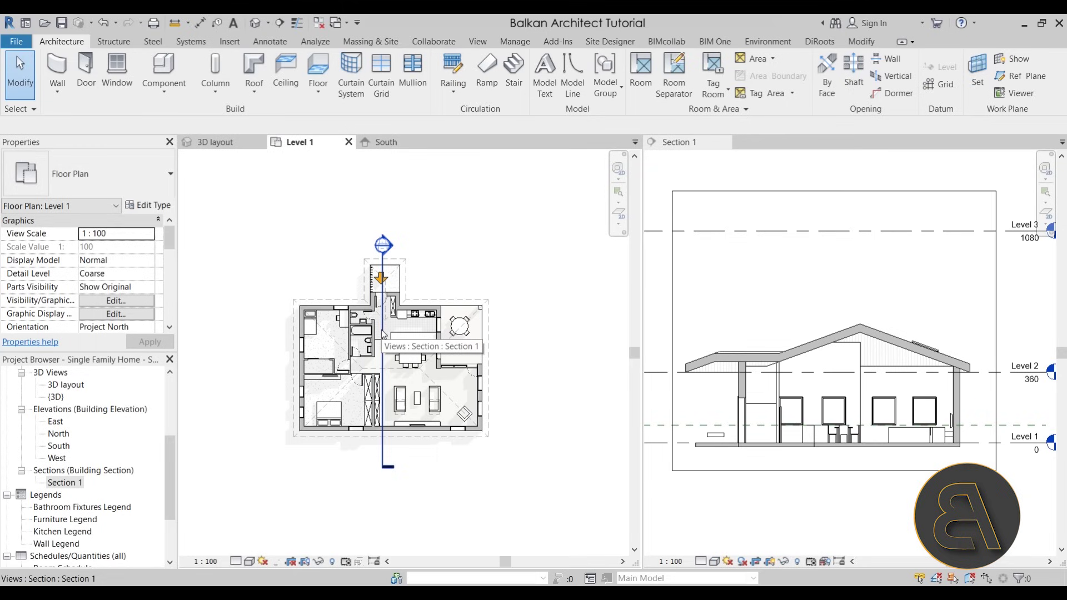
scroll(382, 334, "up", 4)
scroll(413, 352, "down", 2)
scroll(846, 311, "down", 1)
left_click(806, 322)
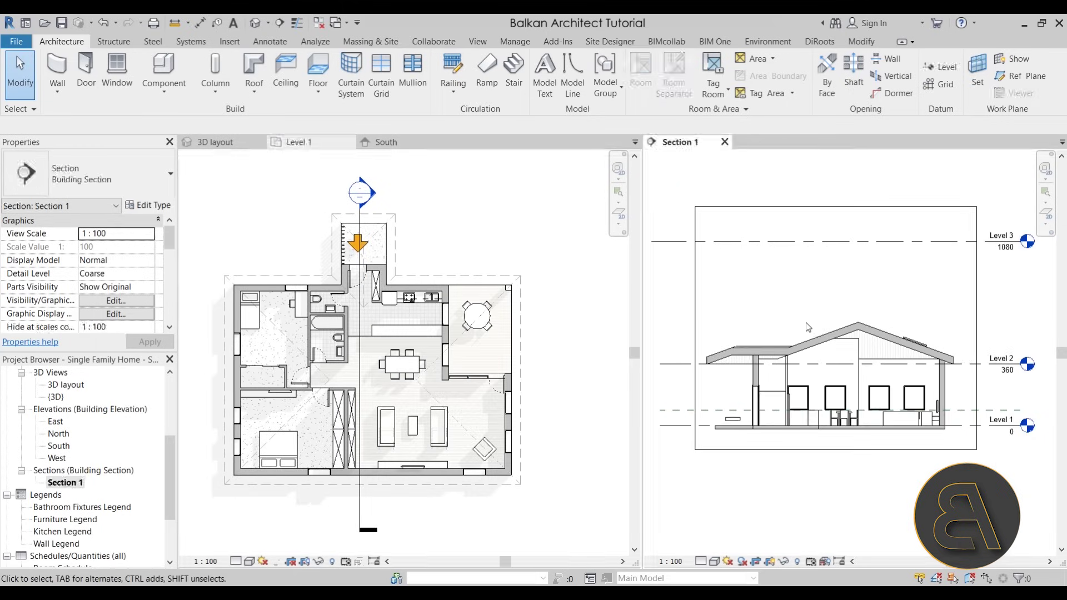
left_click(282, 353)
scroll(282, 352, "up", 1)
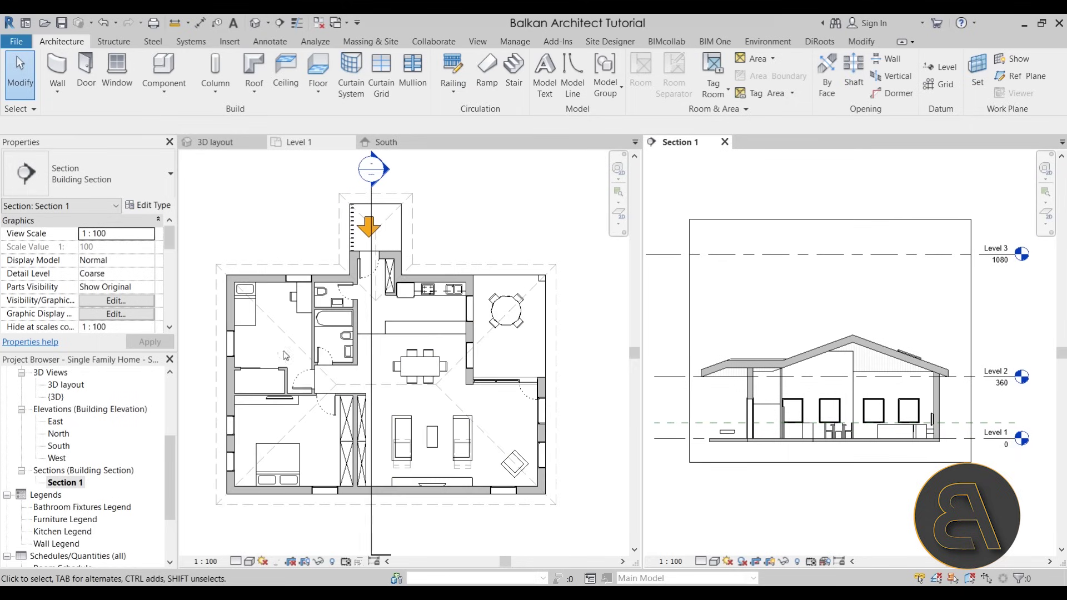
scroll(384, 378, "down", 1)
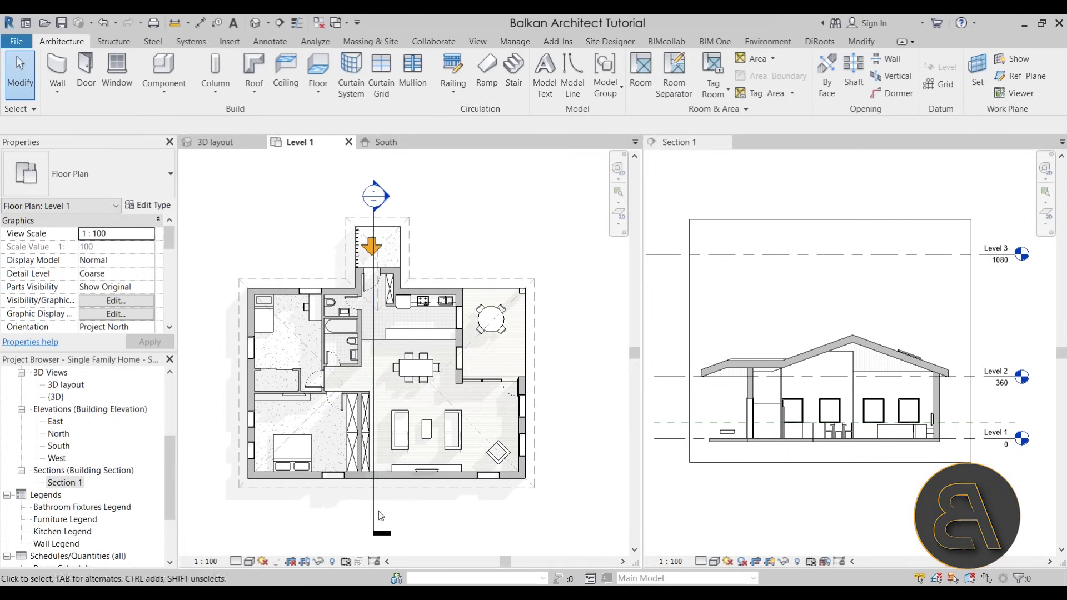
- Select the section line on the Level 1 plan and shorten its tail toward the house's lower wall
left_click(375, 532)
left_click(738, 72)
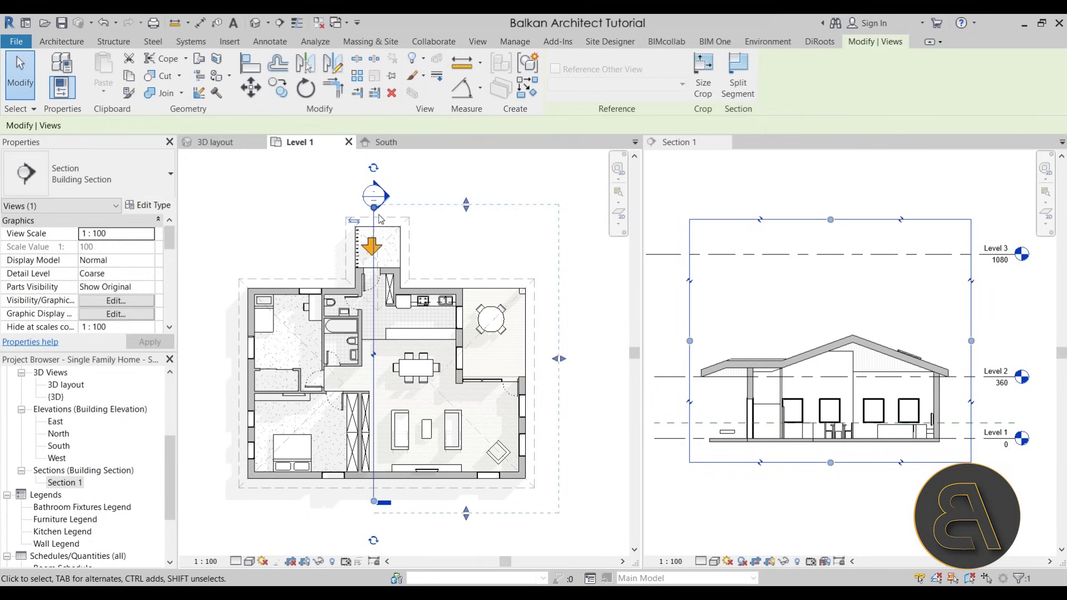
key("Escape")
scroll(383, 242, "up", 3)
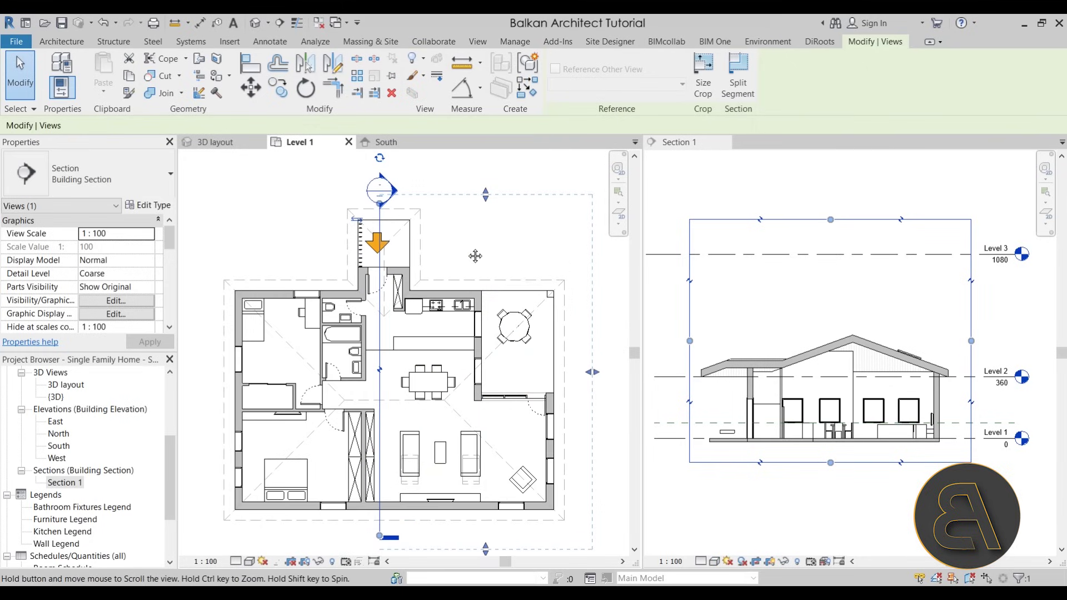
left_click(462, 250)
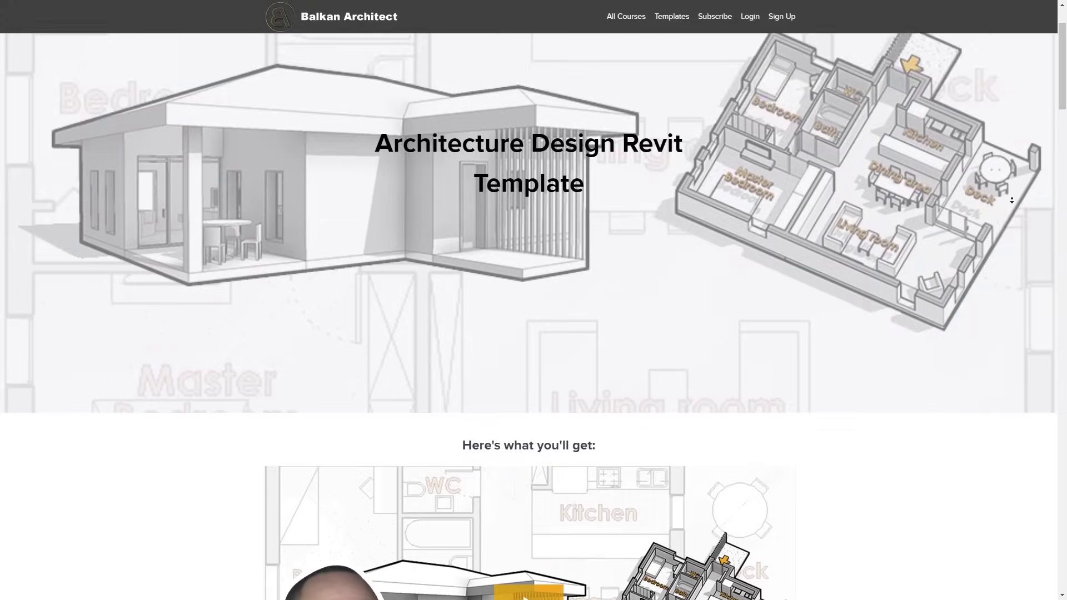
- Review the Architecture Design Revit Template page in the web browser, covering its features, included content and the template and family pack lessons
scroll(1011, 200, "down", 7)
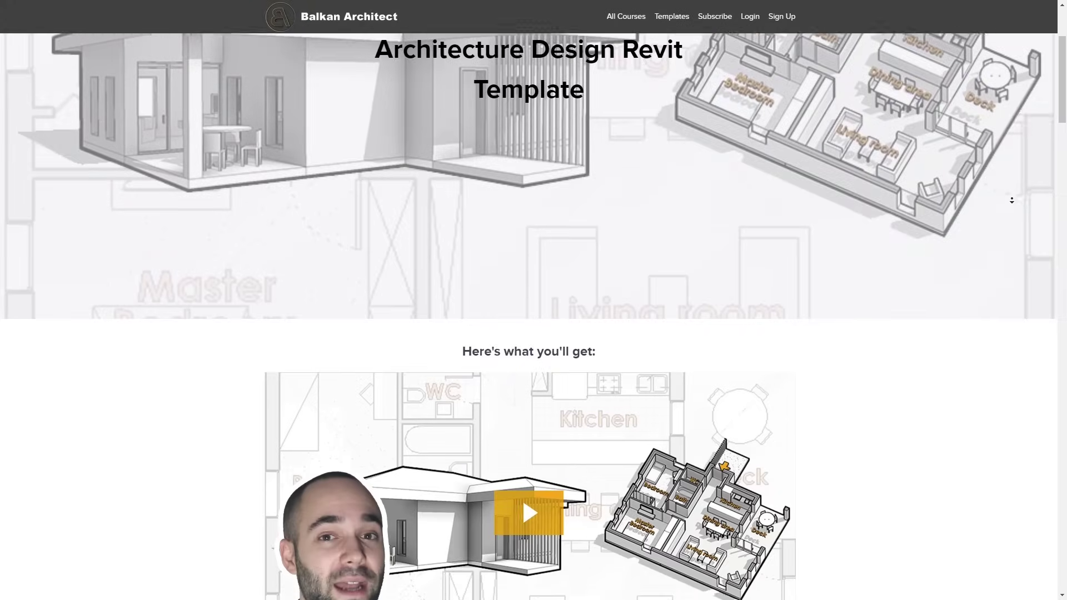
scroll(1012, 200, "down", 7)
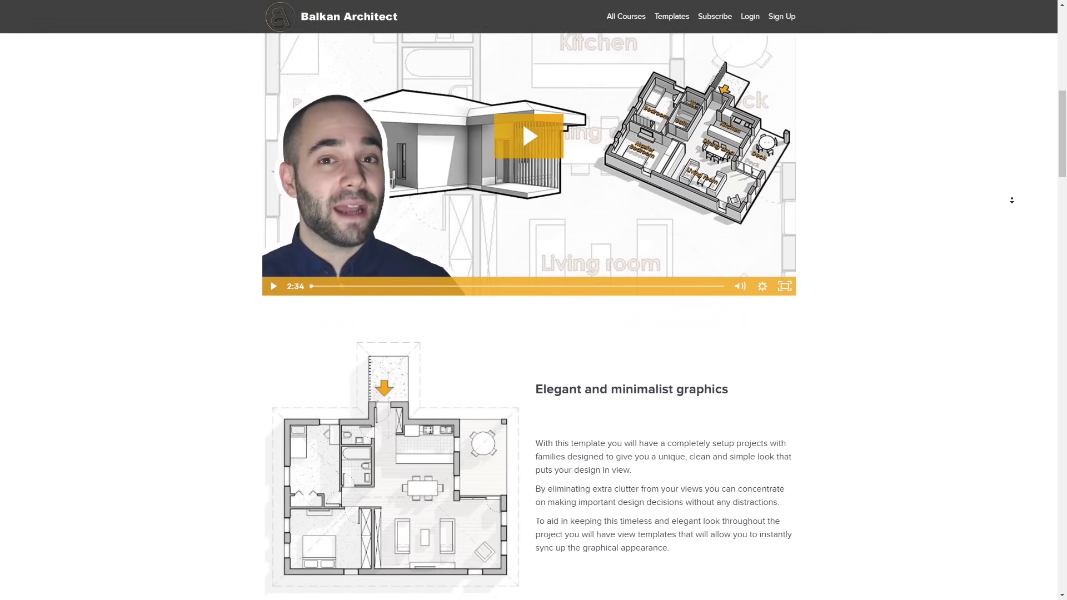
scroll(1012, 200, "down", 7)
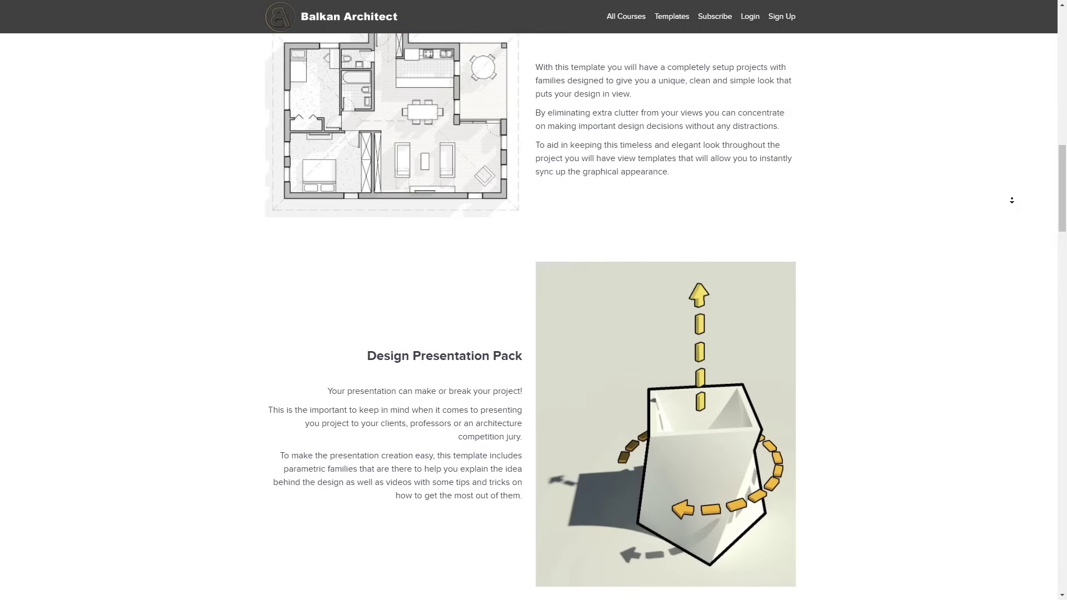
scroll(1012, 200, "down", 7)
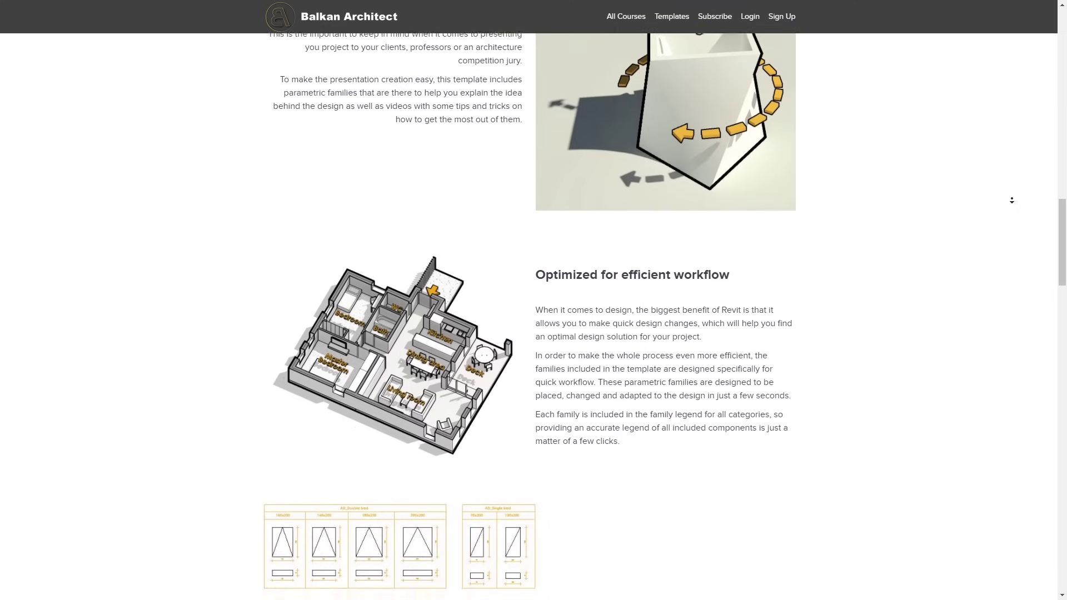
scroll(1012, 200, "down", 7)
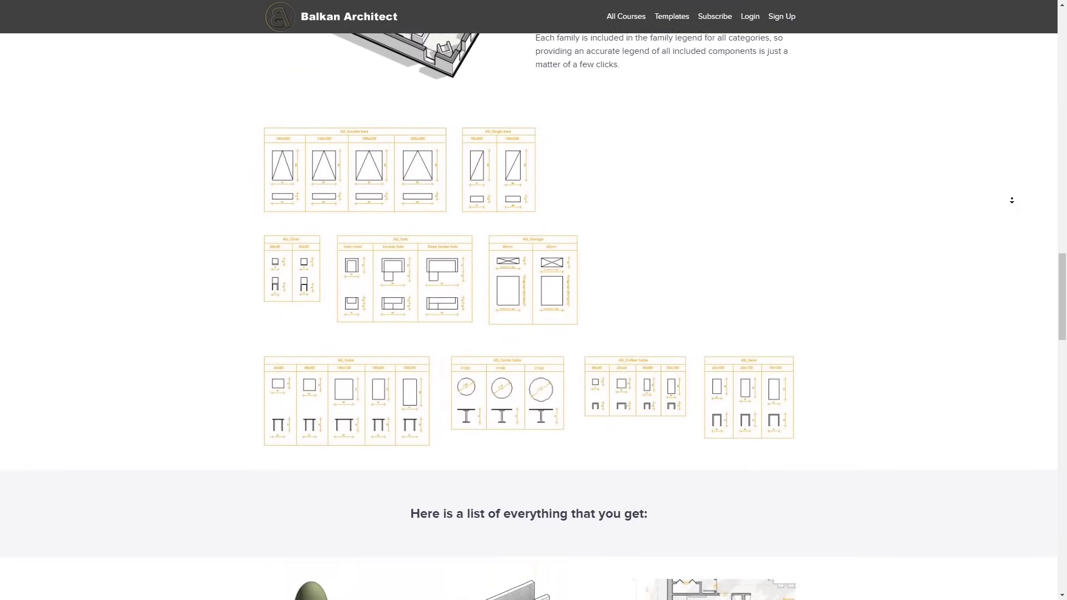
scroll(1012, 200, "down", 7)
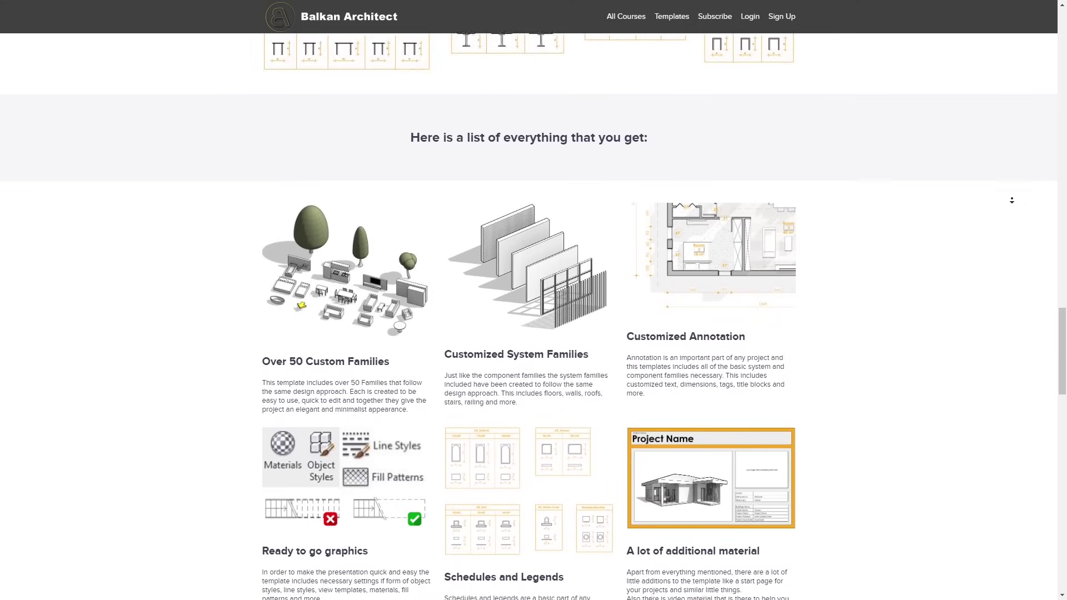
scroll(1012, 201, "down", 7)
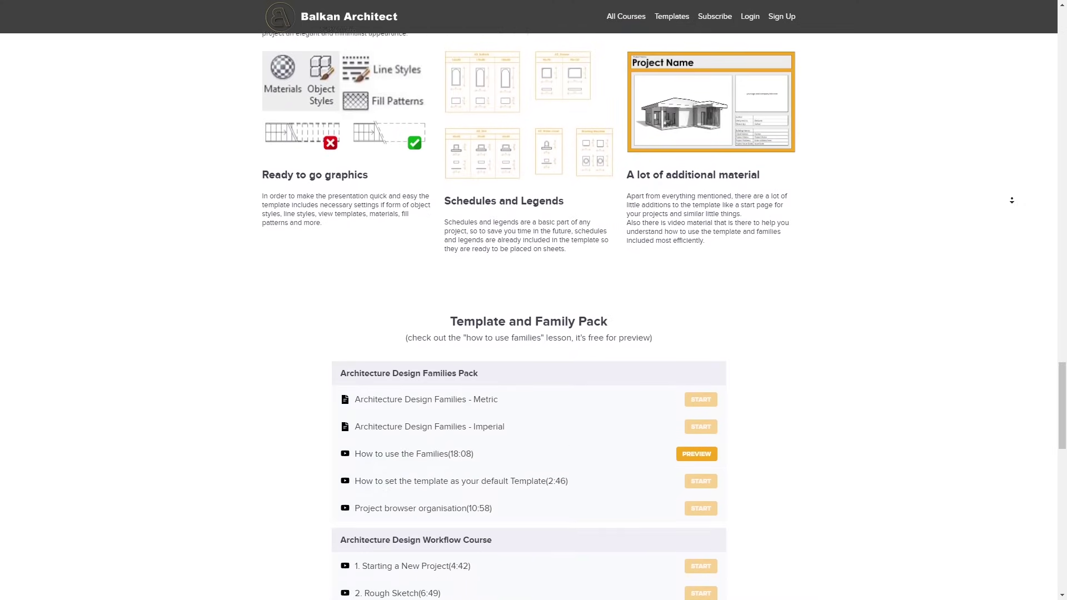